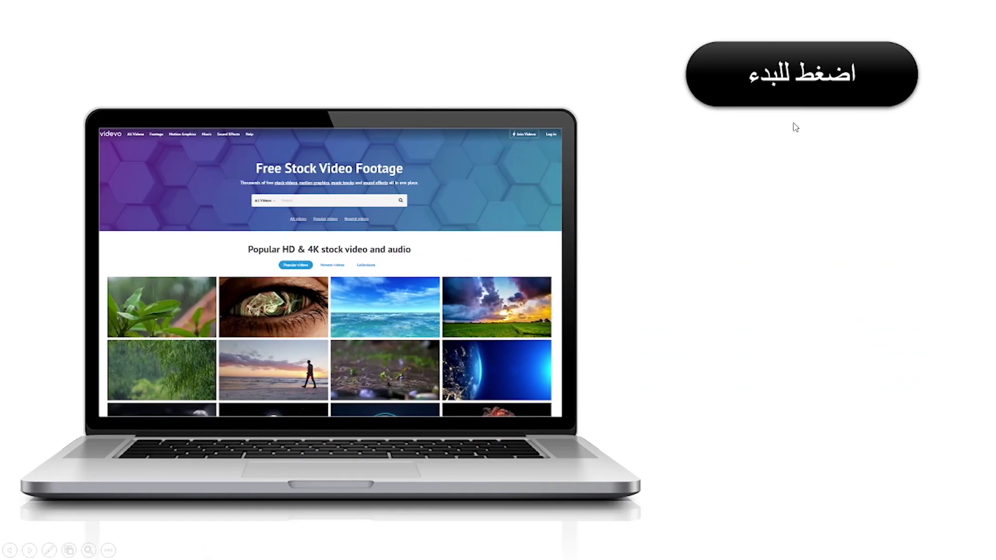
Start the laptop screen's scrolling animation in the finished slide show.
{"action": "left_click", "coordinate": [810, 93]}
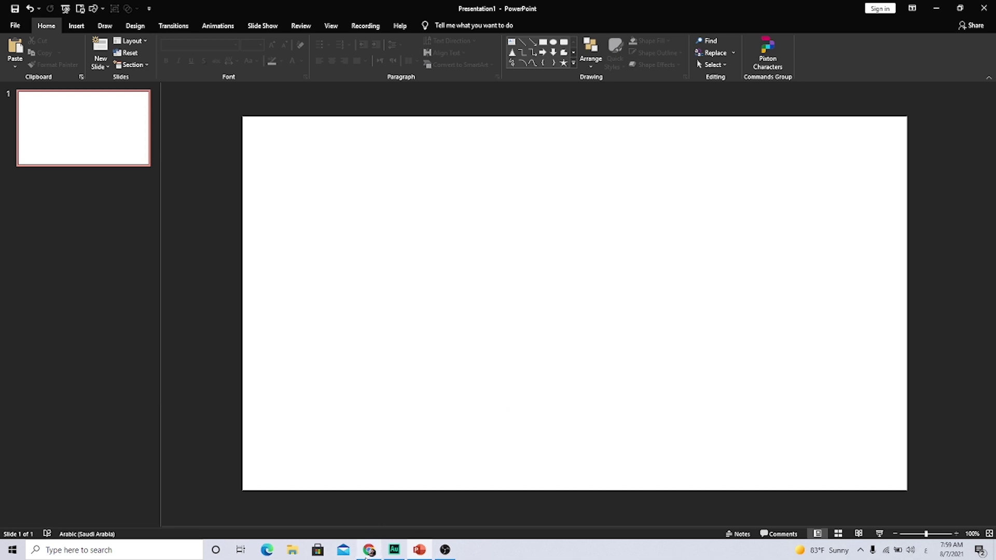
Start the transparent laptop PNG download on PNGEgg, then cancel the Save As dialog.
{"action": "left_click", "coordinate": [369, 550]}
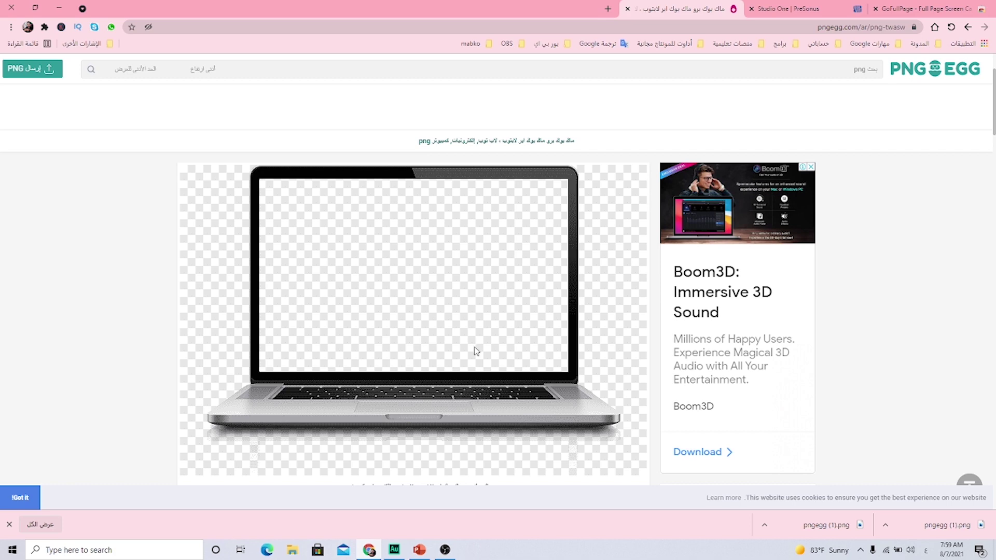
{"action": "scroll", "coordinate": [476, 349], "scroll_direction": "down", "scroll_amount": 2}
{"action": "scroll", "coordinate": [476, 349], "scroll_direction": "down", "scroll_amount": 5}
{"action": "scroll", "coordinate": [476, 349], "scroll_direction": "down", "scroll_amount": 2}
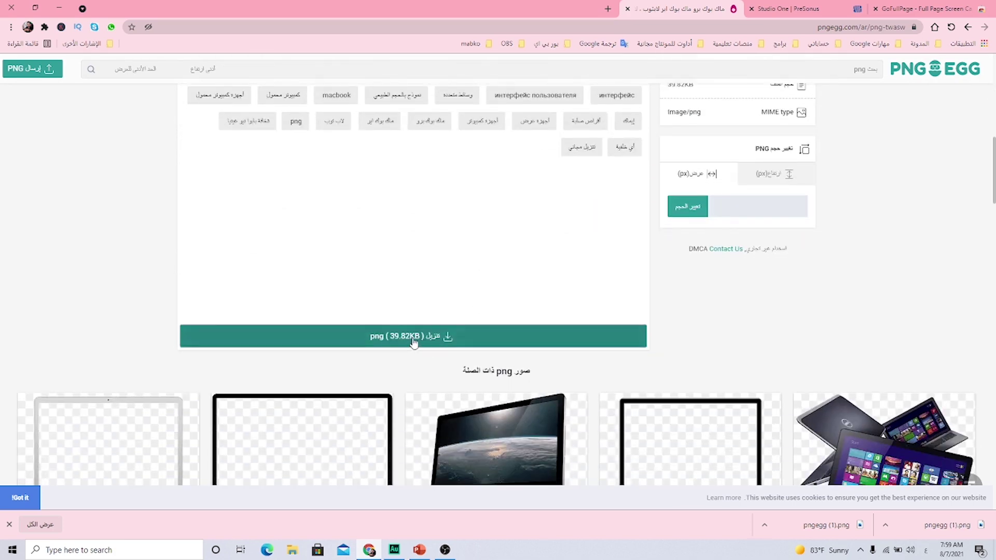
{"action": "left_click", "coordinate": [430, 337]}
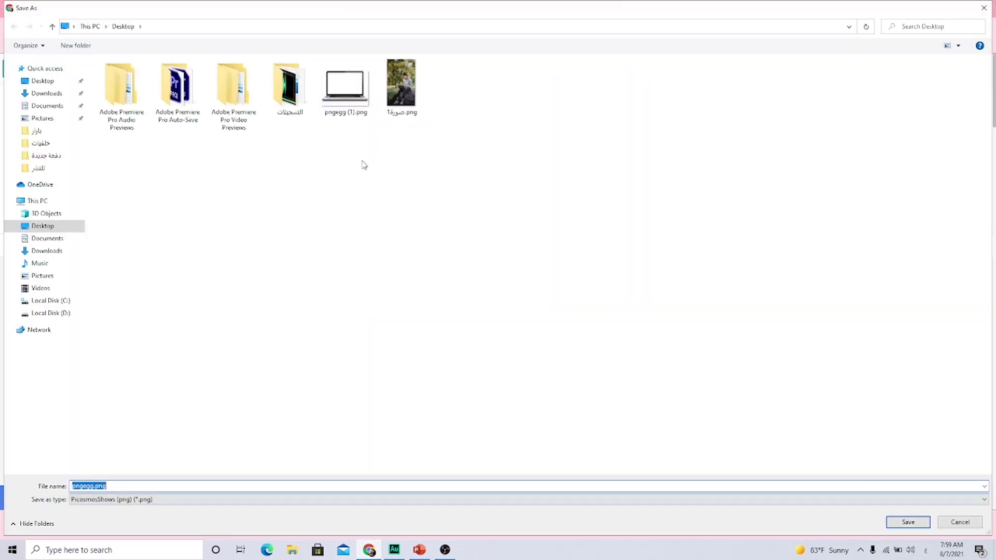
{"action": "left_click", "coordinate": [960, 522]}
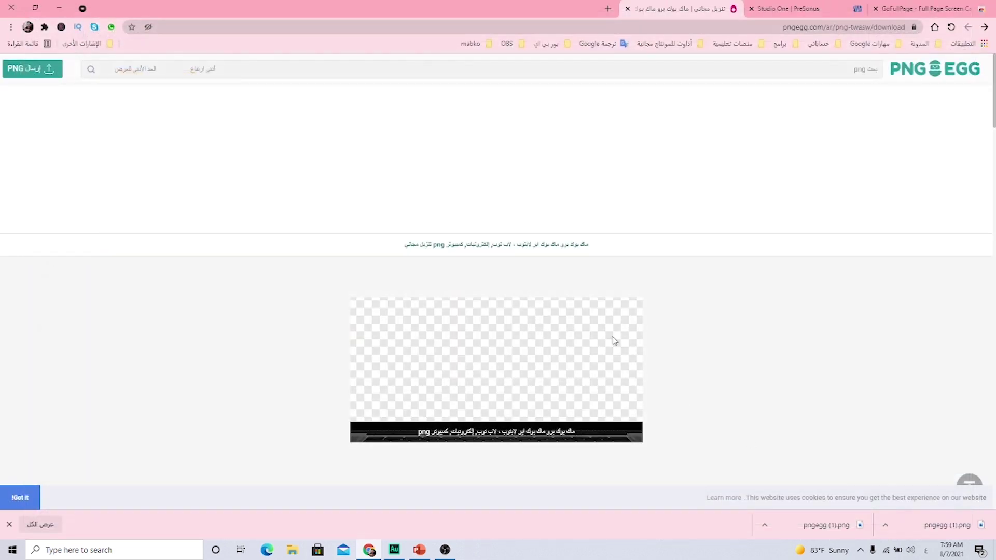
{"action": "left_click", "coordinate": [917, 10]}
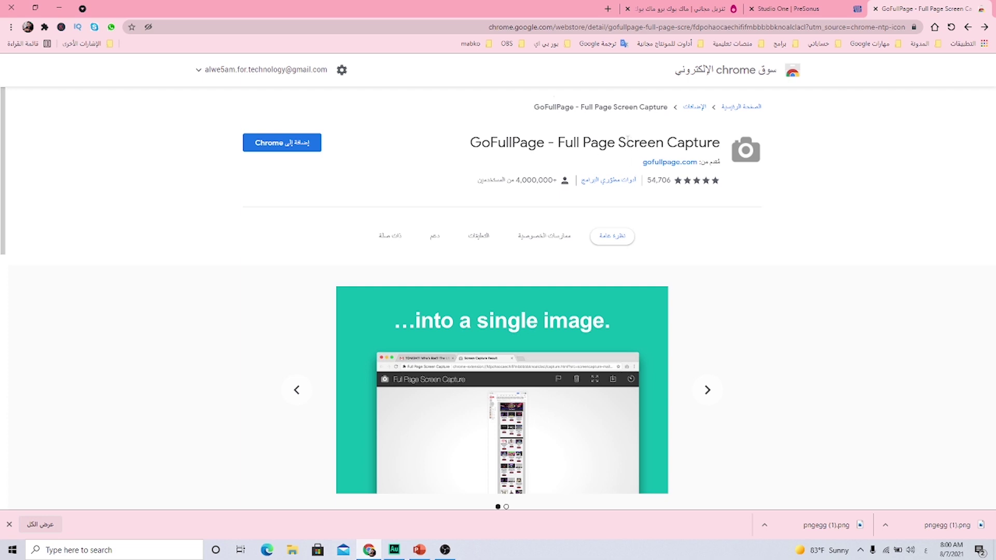
Add the GoFullPage - Full Page Screen Capture extension to Chrome from its store page.
{"action": "left_click_drag", "start_coordinate": [627, 142], "coordinate": [720, 143]}
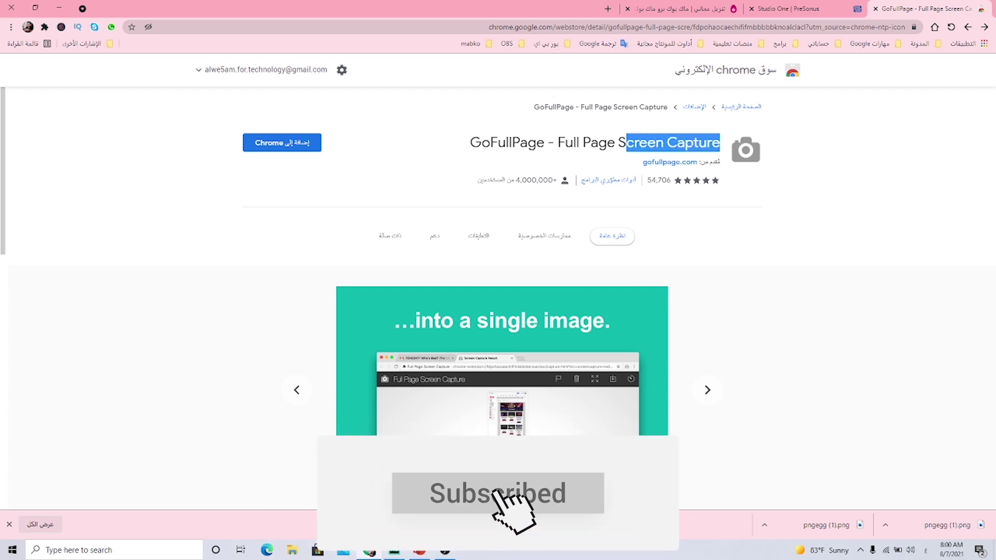
{"action": "left_click", "coordinate": [575, 143]}
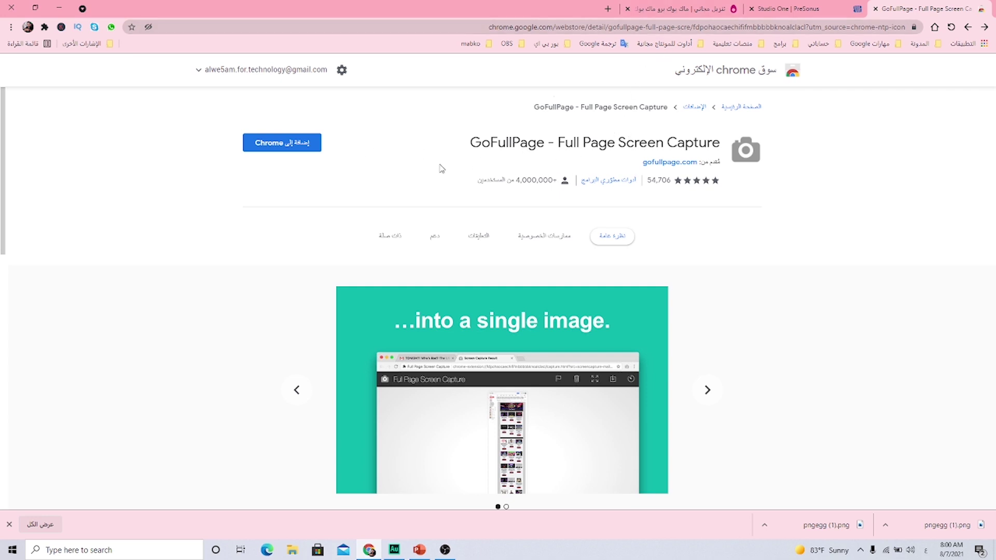
{"action": "left_click", "coordinate": [269, 145]}
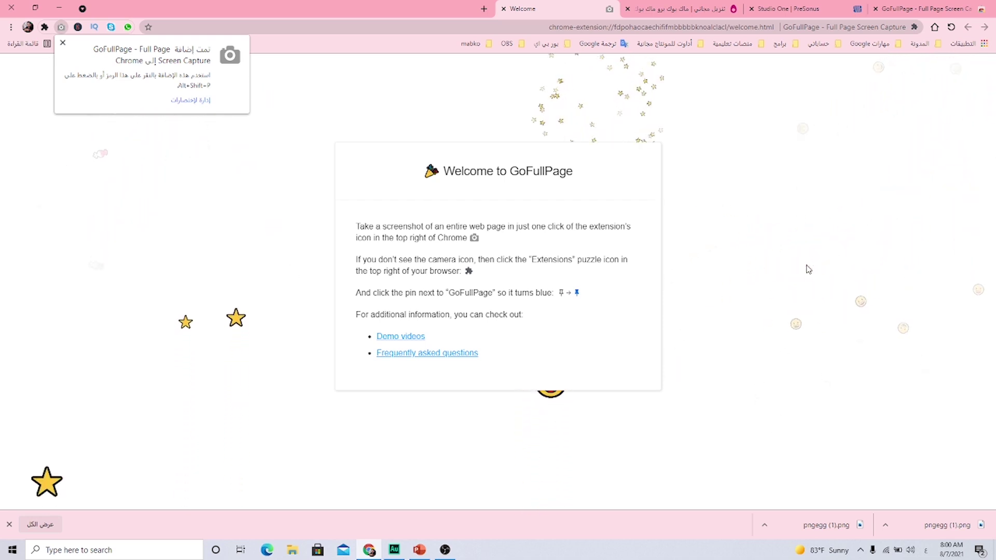
{"action": "left_click", "coordinate": [789, 11]}
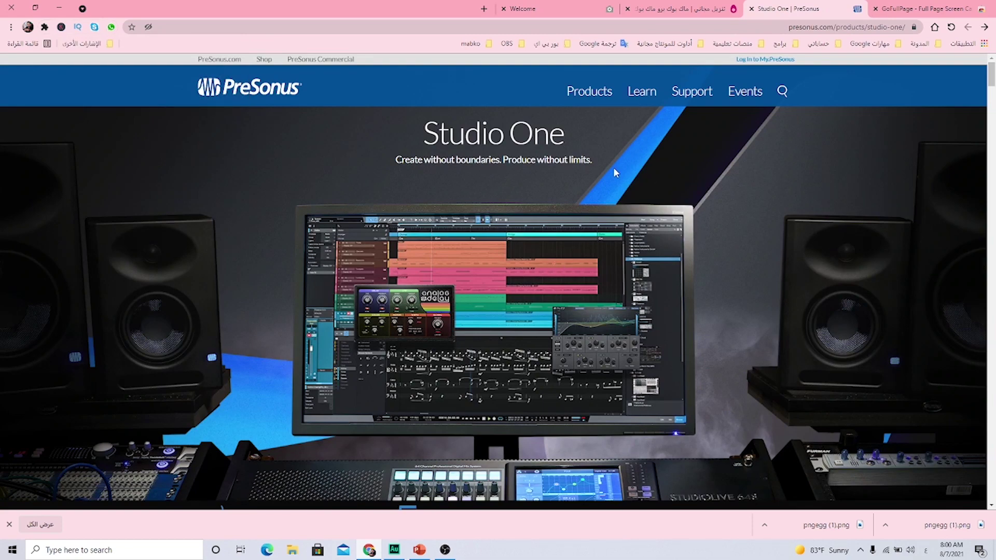
Scroll through the PreSonus Studio One page to review its full length.
{"action": "scroll", "coordinate": [628, 208], "scroll_direction": "down", "scroll_amount": 5}
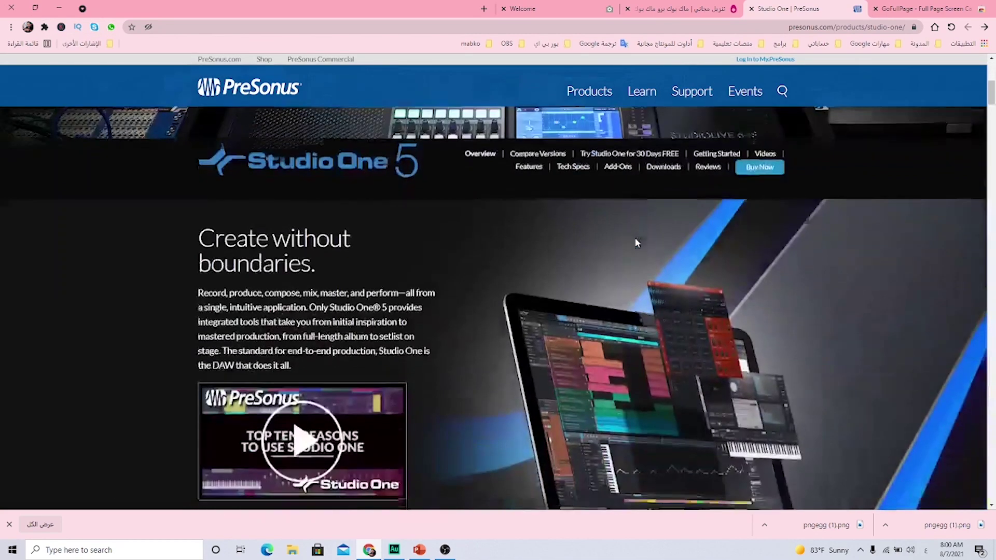
{"action": "scroll", "coordinate": [638, 242], "scroll_direction": "down", "scroll_amount": 4}
{"action": "scroll", "coordinate": [637, 242], "scroll_direction": "down", "scroll_amount": 3}
{"action": "scroll", "coordinate": [637, 241], "scroll_direction": "down", "scroll_amount": 3}
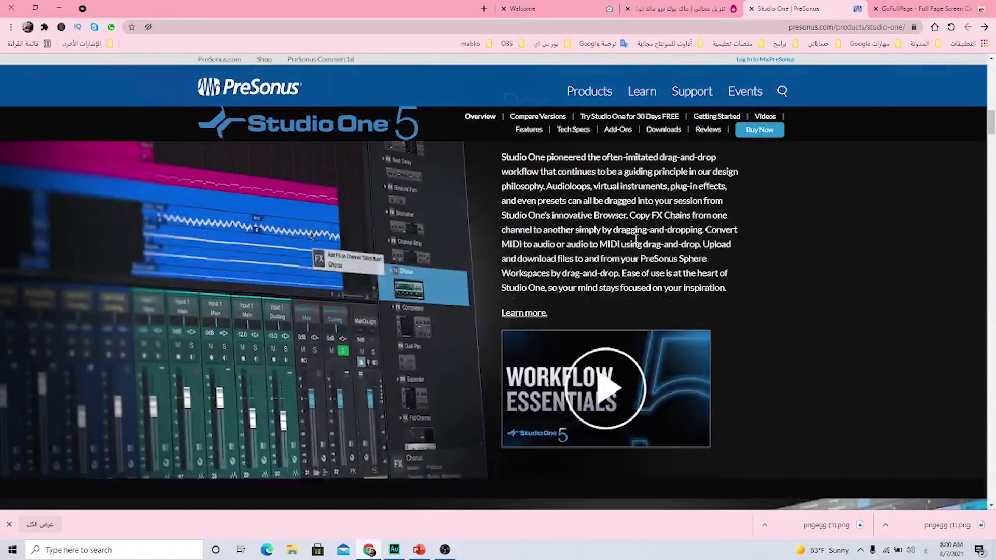
{"action": "scroll", "coordinate": [637, 240], "scroll_direction": "up", "scroll_amount": 3}
{"action": "scroll", "coordinate": [636, 240], "scroll_direction": "up", "scroll_amount": 5}
{"action": "scroll", "coordinate": [636, 240], "scroll_direction": "up", "scroll_amount": 4}
{"action": "scroll", "coordinate": [475, 241], "scroll_direction": "up", "scroll_amount": 1}
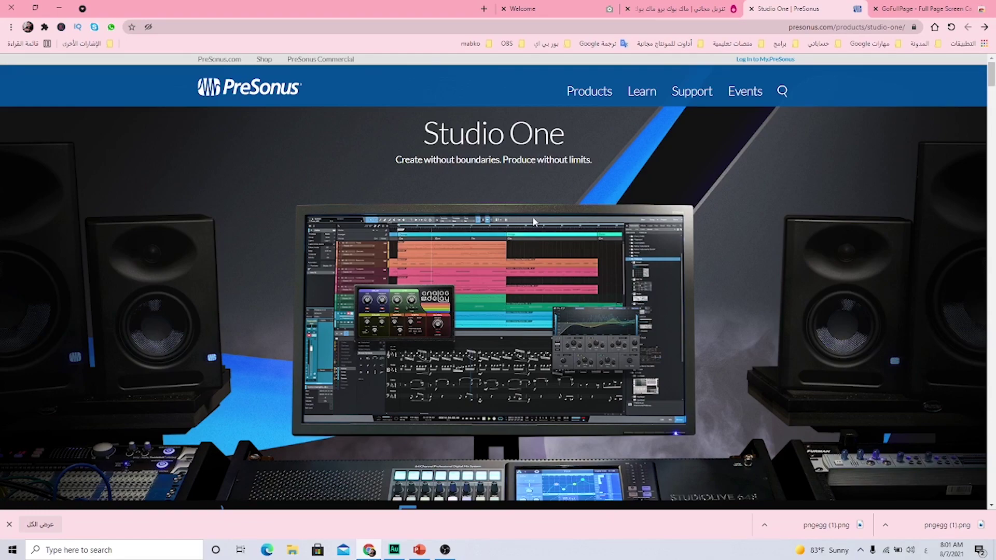
{"action": "scroll", "coordinate": [532, 216], "scroll_direction": "down", "scroll_amount": 2}
{"action": "scroll", "coordinate": [529, 239], "scroll_direction": "down", "scroll_amount": 3}
{"action": "scroll", "coordinate": [527, 259], "scroll_direction": "down", "scroll_amount": 2}
{"action": "scroll", "coordinate": [592, 308], "scroll_direction": "down", "scroll_amount": 1}
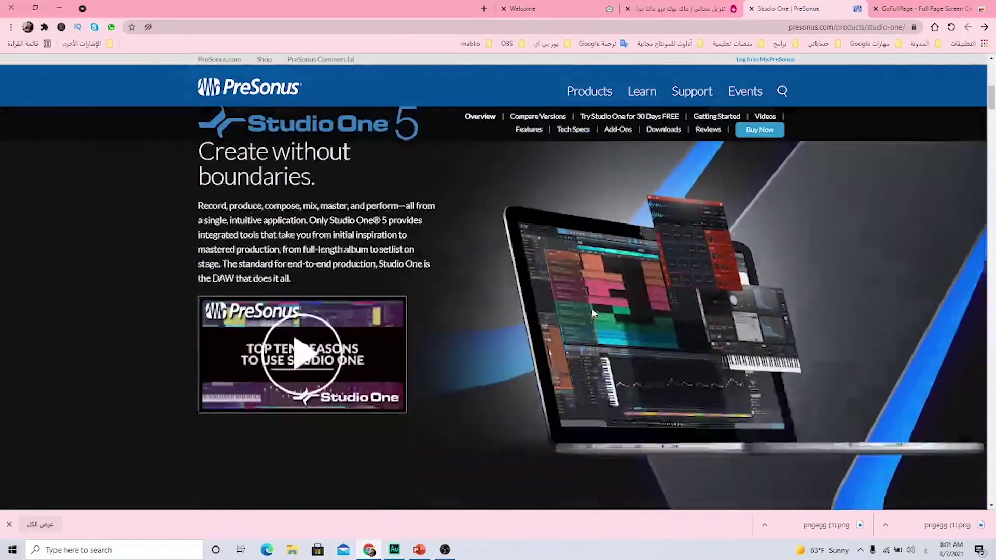
{"action": "scroll", "coordinate": [591, 308], "scroll_direction": "down", "scroll_amount": 1}
{"action": "scroll", "coordinate": [542, 311], "scroll_direction": "down", "scroll_amount": 1}
{"action": "scroll", "coordinate": [495, 307], "scroll_direction": "down", "scroll_amount": 3}
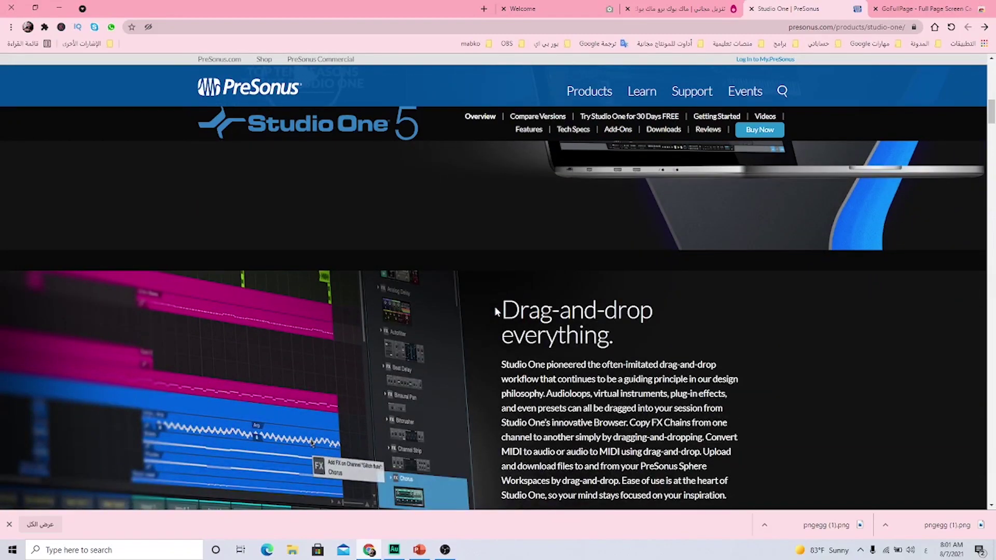
{"action": "scroll", "coordinate": [495, 307], "scroll_direction": "up", "scroll_amount": 3}
{"action": "scroll", "coordinate": [498, 301], "scroll_direction": "up", "scroll_amount": 3}
{"action": "scroll", "coordinate": [506, 285], "scroll_direction": "up", "scroll_amount": 1}
{"action": "scroll", "coordinate": [513, 274], "scroll_direction": "up", "scroll_amount": 2}
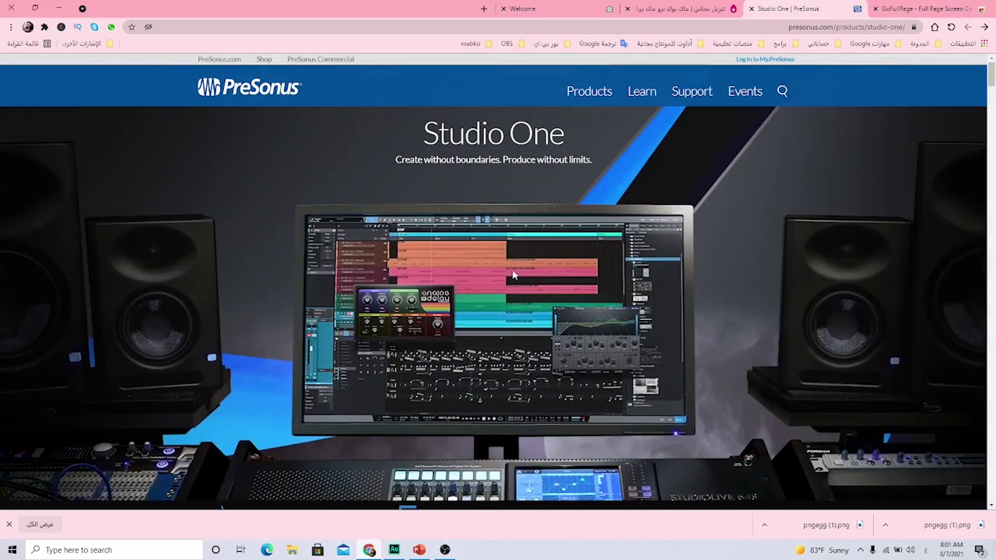
Pin GoFullPage from the Extensions menu and start a full-page capture.
{"action": "left_click", "coordinate": [44, 27]}
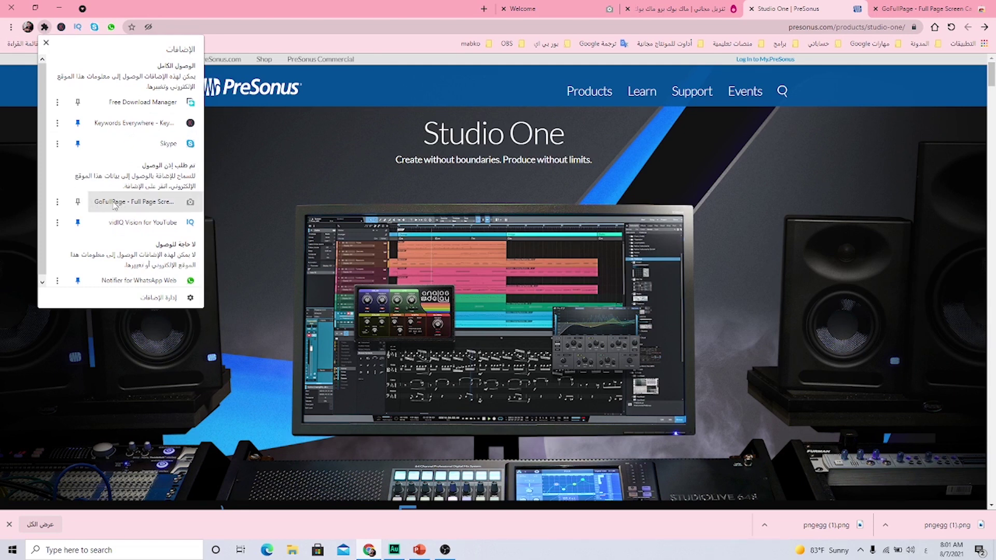
{"action": "left_click", "coordinate": [78, 203]}
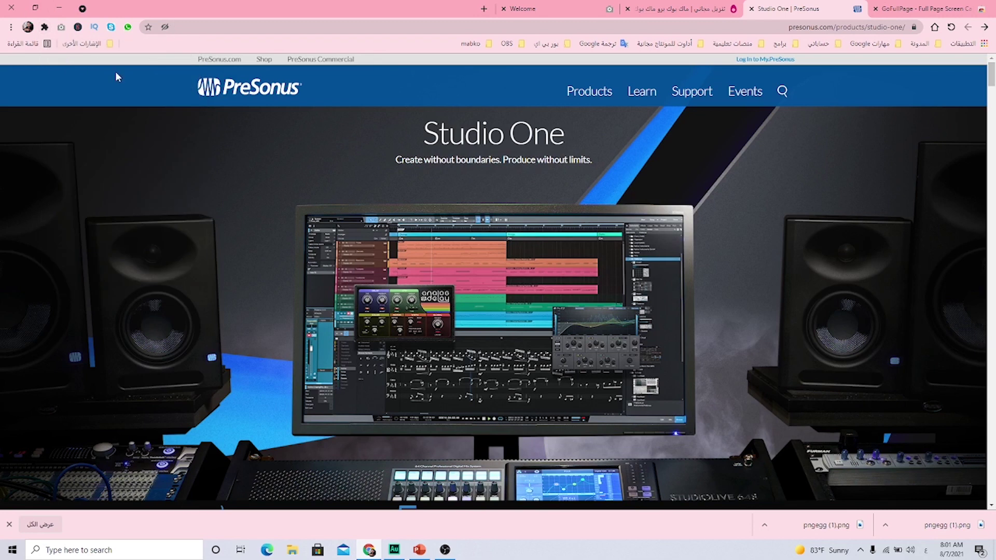
{"action": "left_click", "coordinate": [61, 27]}
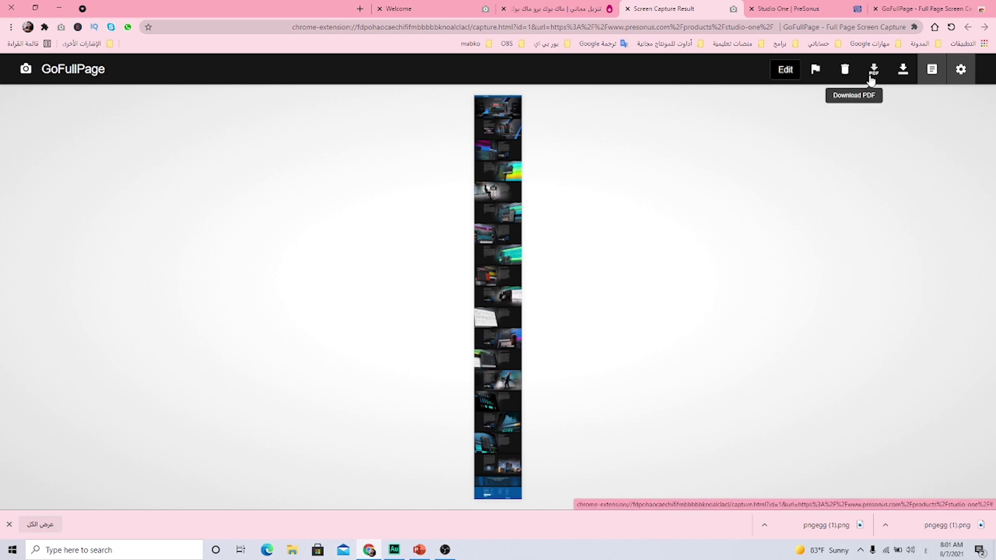
Download the Studio One capture as a PNG, allowing downloads, and save it to the Desktop.
{"action": "left_click", "coordinate": [903, 71]}
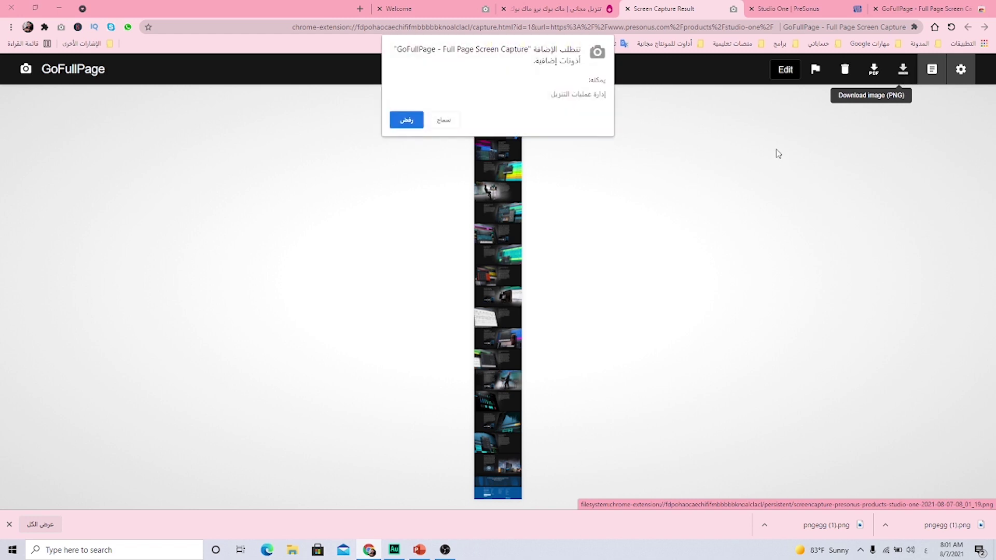
{"action": "left_click", "coordinate": [444, 120]}
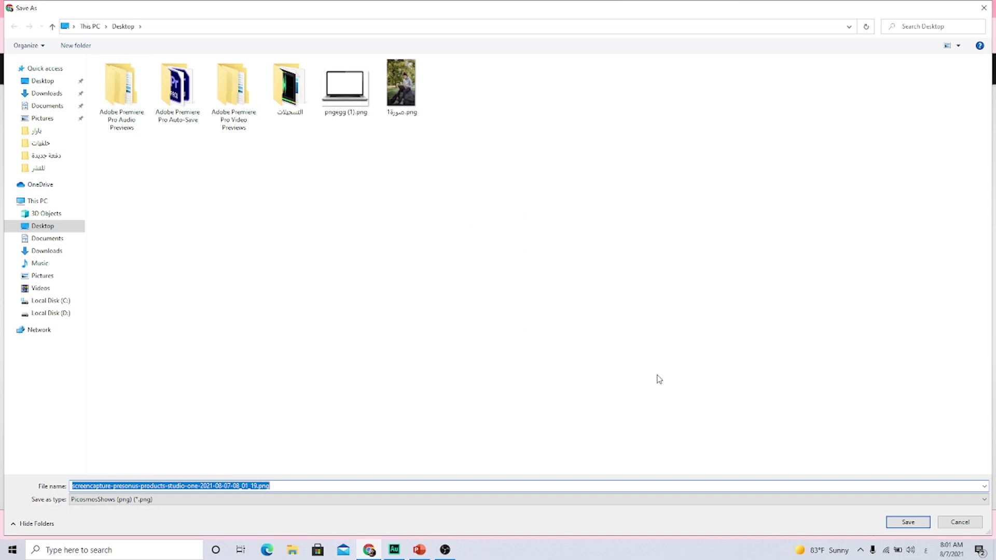
{"action": "left_click", "coordinate": [892, 523]}
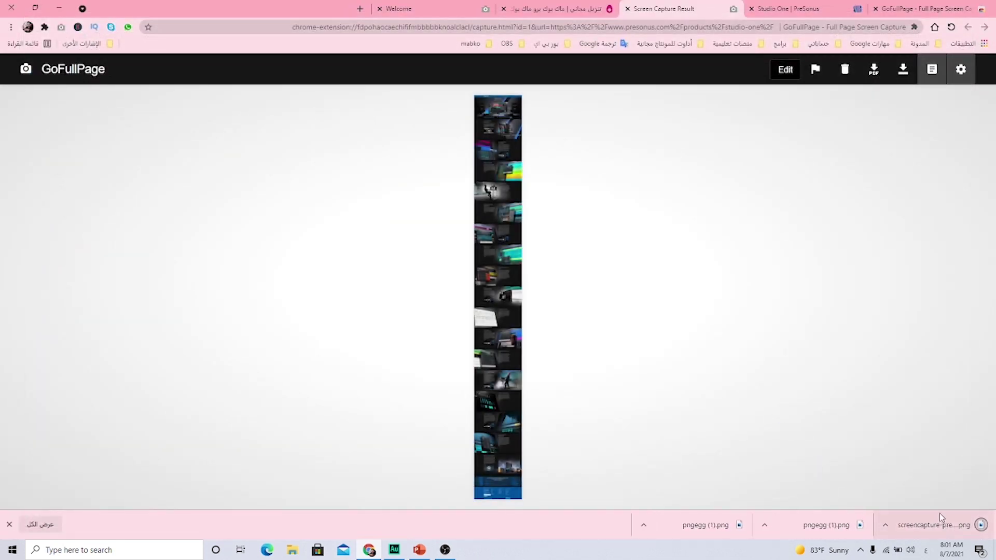
{"action": "left_click", "coordinate": [421, 551]}
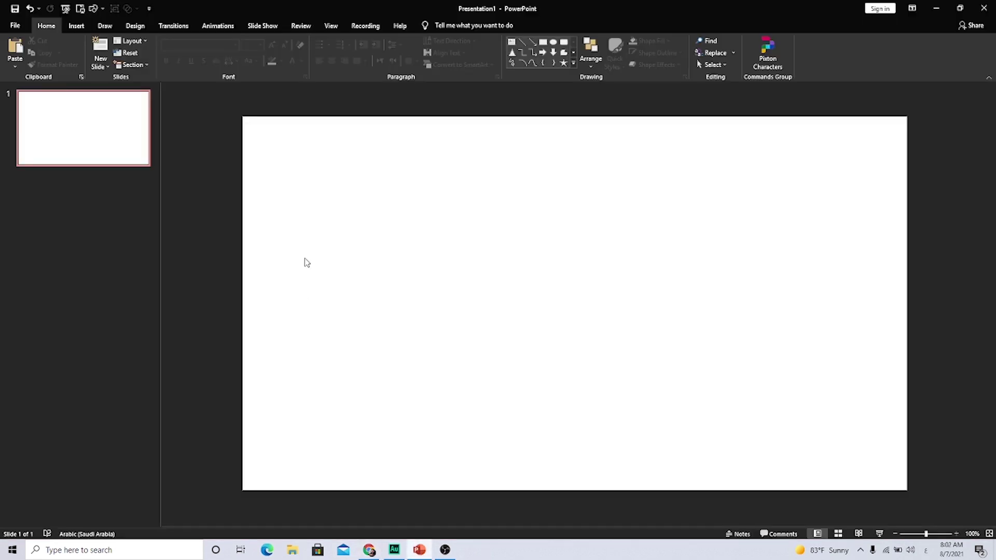
Insert the pngegg (1).png laptop picture from this computer.
{"action": "left_click", "coordinate": [77, 26]}
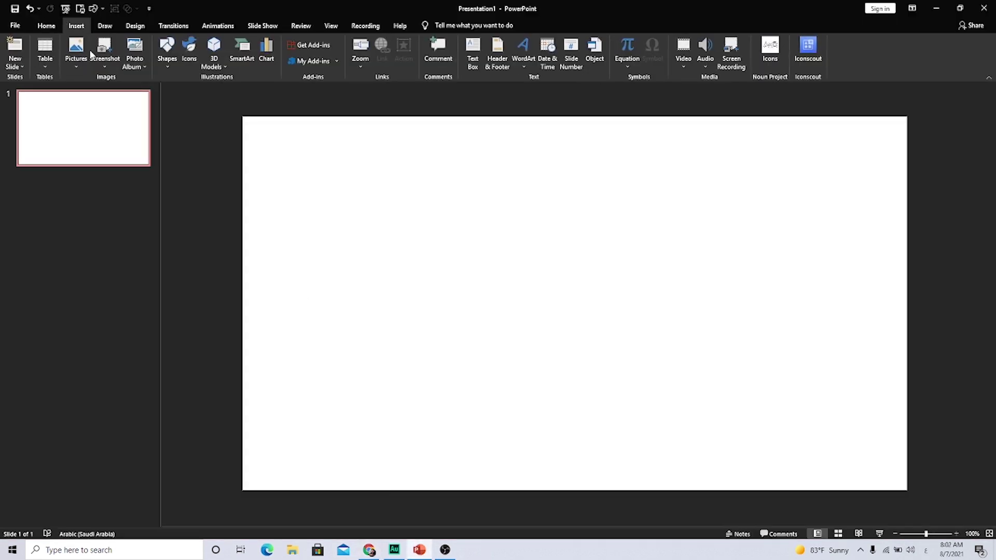
{"action": "left_click", "coordinate": [81, 70]}
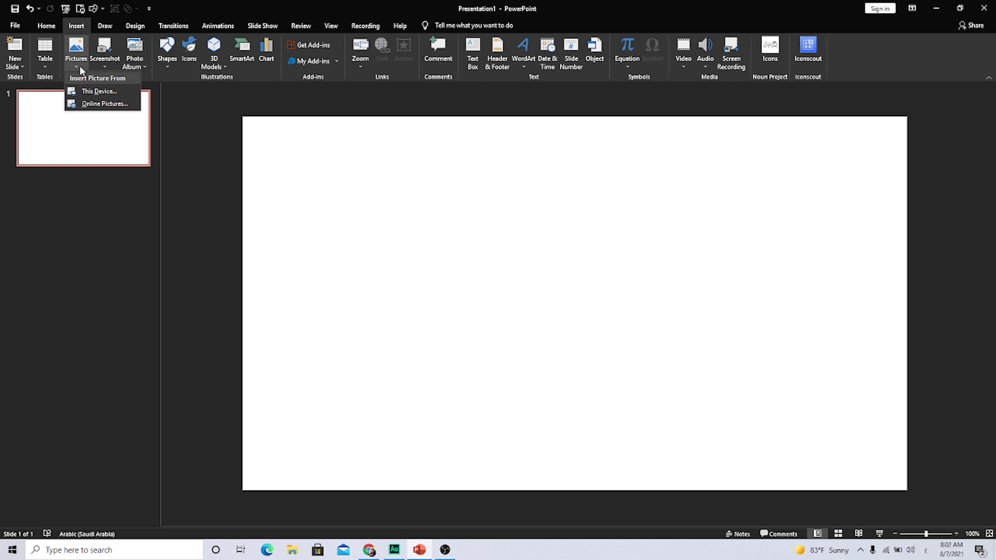
{"action": "left_click", "coordinate": [96, 91]}
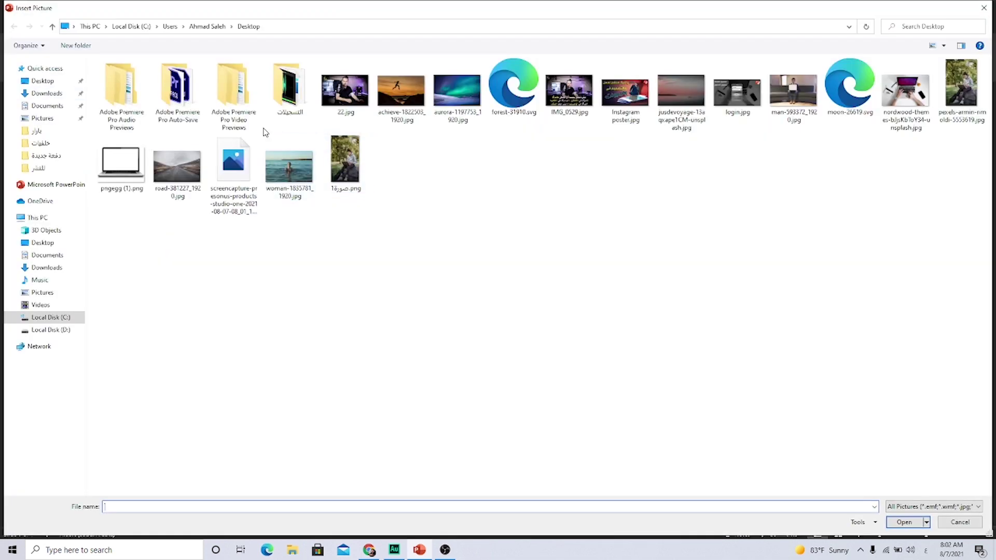
{"action": "left_click", "coordinate": [120, 165]}
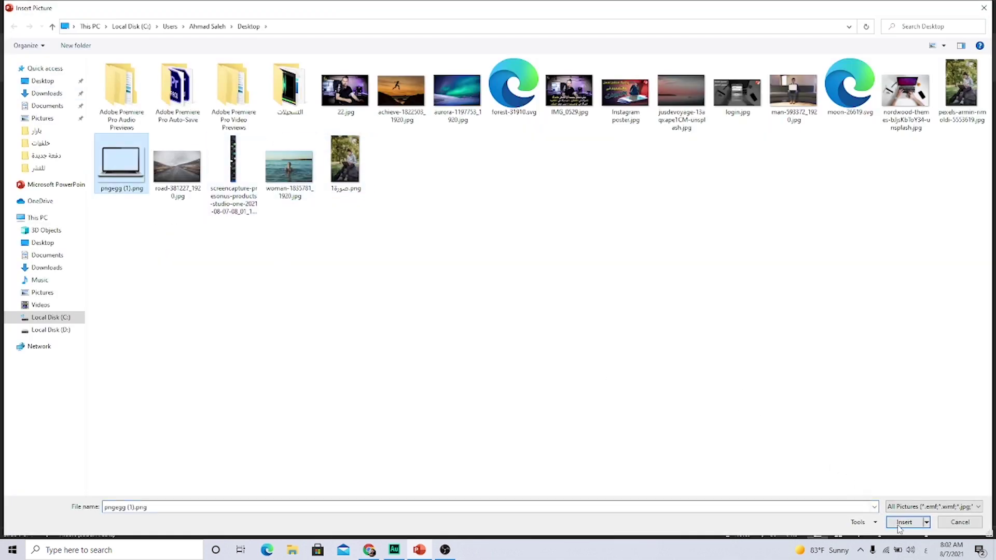
{"action": "left_click", "coordinate": [905, 522]}
Move the laptop picture toward the left, then slightly lower on the slide.
{"action": "left_click_drag", "start_coordinate": [431, 179], "coordinate": [221, 172]}
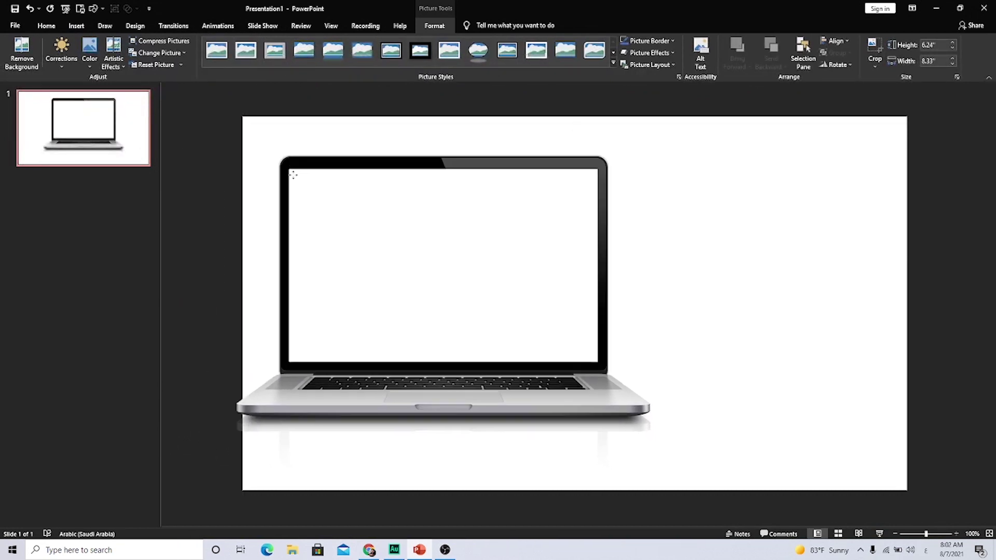
{"action": "left_click_drag", "start_coordinate": [221, 172], "coordinate": [312, 176]}
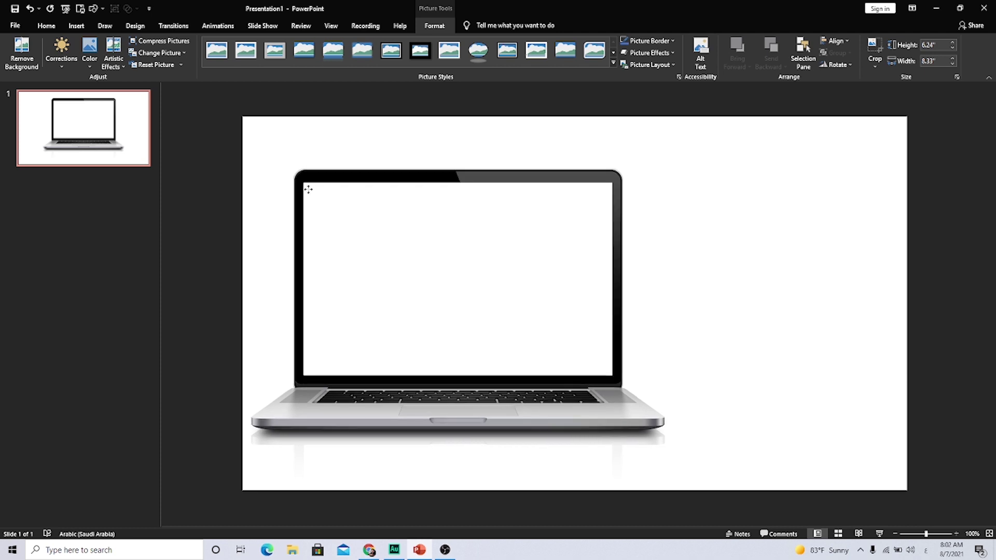
{"action": "mouse_move", "coordinate": [311, 176]}
{"action": "left_mouse_down"}
{"action": "mouse_move", "coordinate": [310, 204]}
{"action": "mouse_move", "coordinate": [363, 194]}
{"action": "left_mouse_up"}
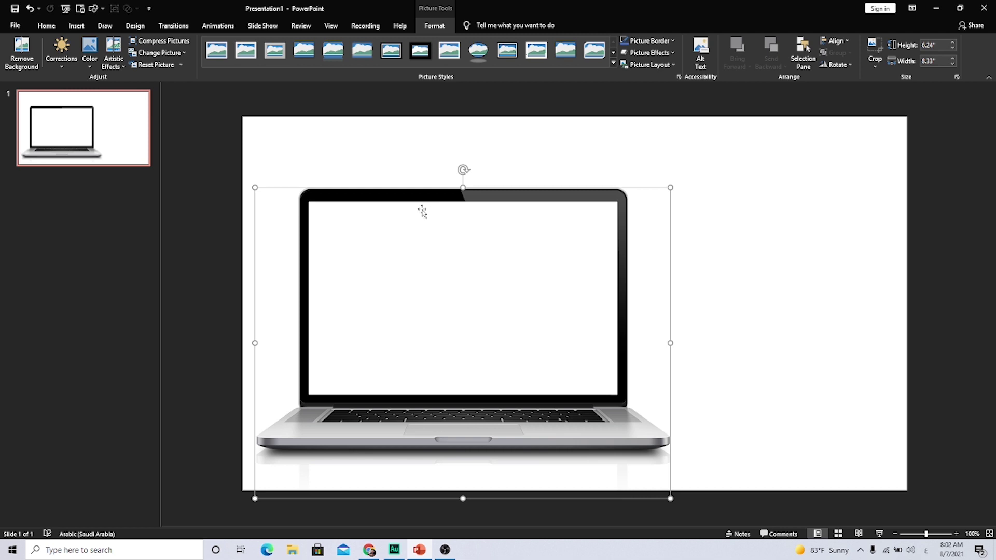
Insert the PreSonus Studio One full-page screenshot from this computer.
{"action": "left_click", "coordinate": [76, 25]}
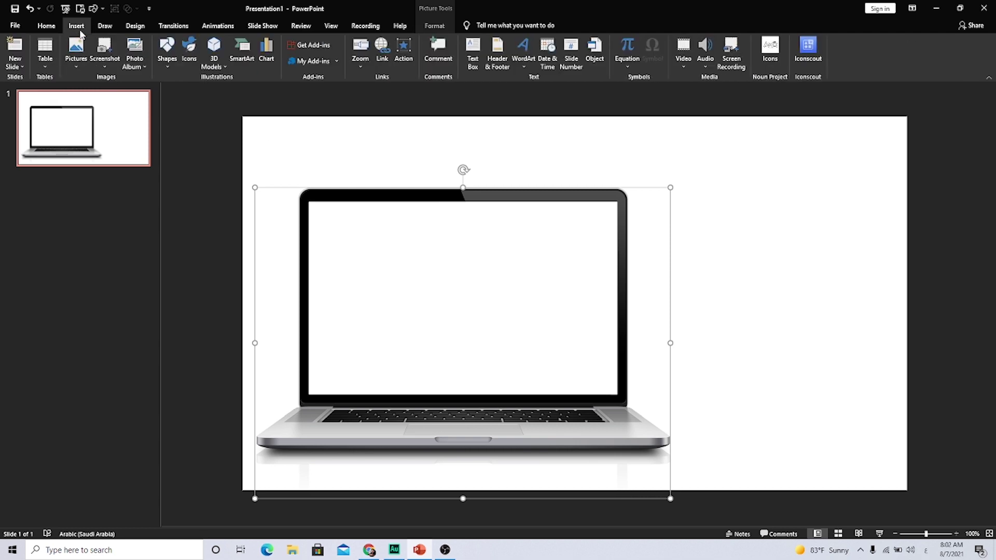
{"action": "left_click", "coordinate": [79, 63]}
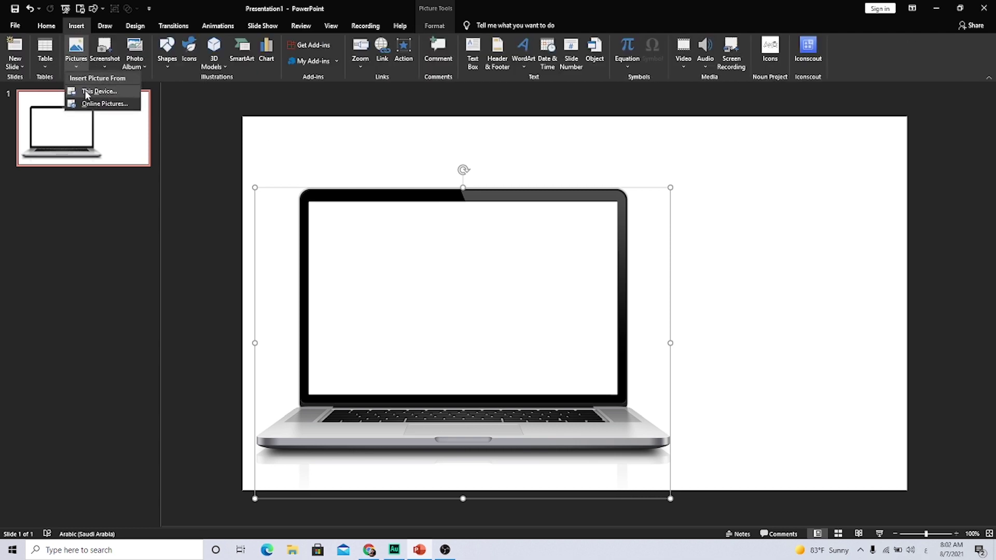
{"action": "left_click", "coordinate": [91, 92]}
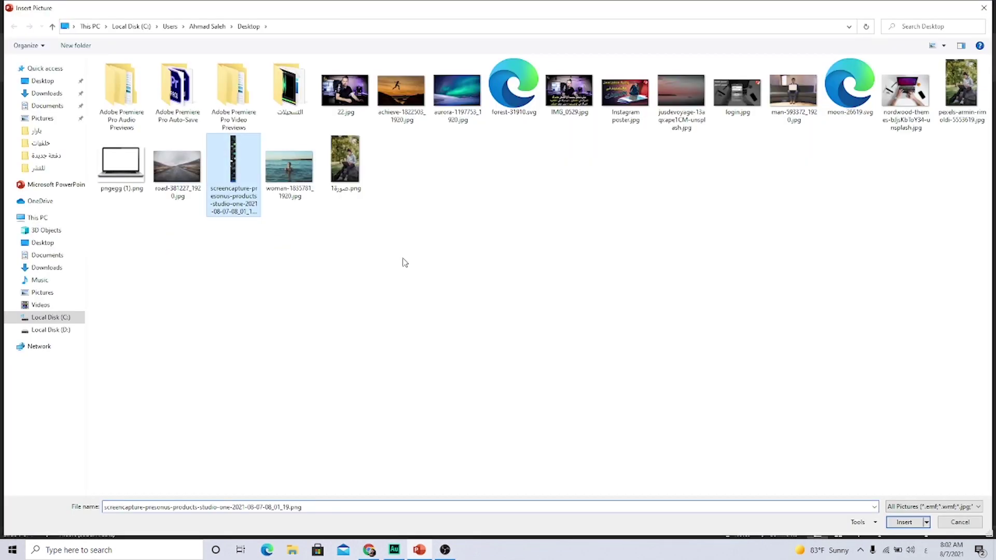
{"action": "left_click", "coordinate": [904, 522]}
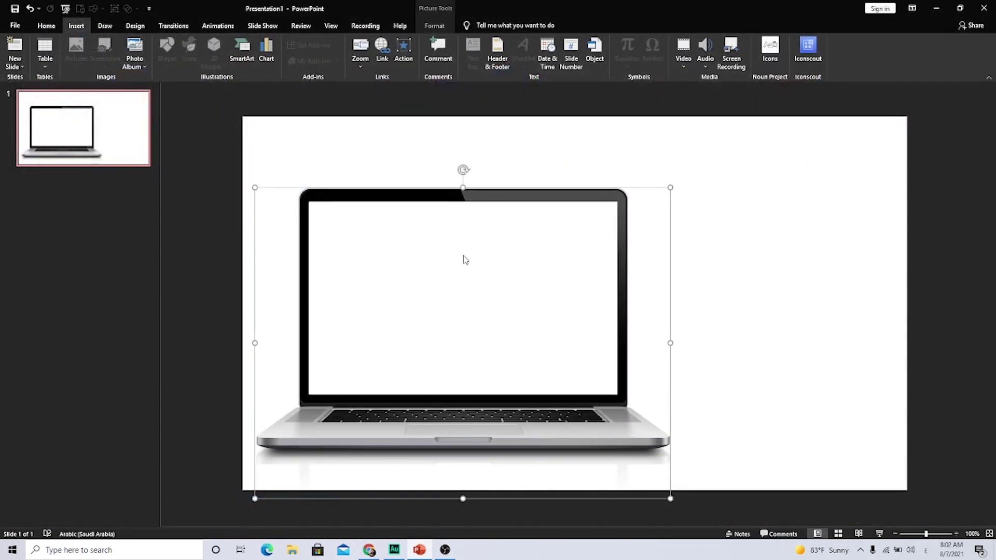
Resize the screenshot strip to the laptop screen's 6.38" width over the laptop.
{"action": "mouse_move", "coordinate": [593, 123]}
{"action": "left_mouse_down"}
{"action": "mouse_move", "coordinate": [422, 254]}
{"action": "mouse_move", "coordinate": [587, 100]}
{"action": "left_mouse_up"}
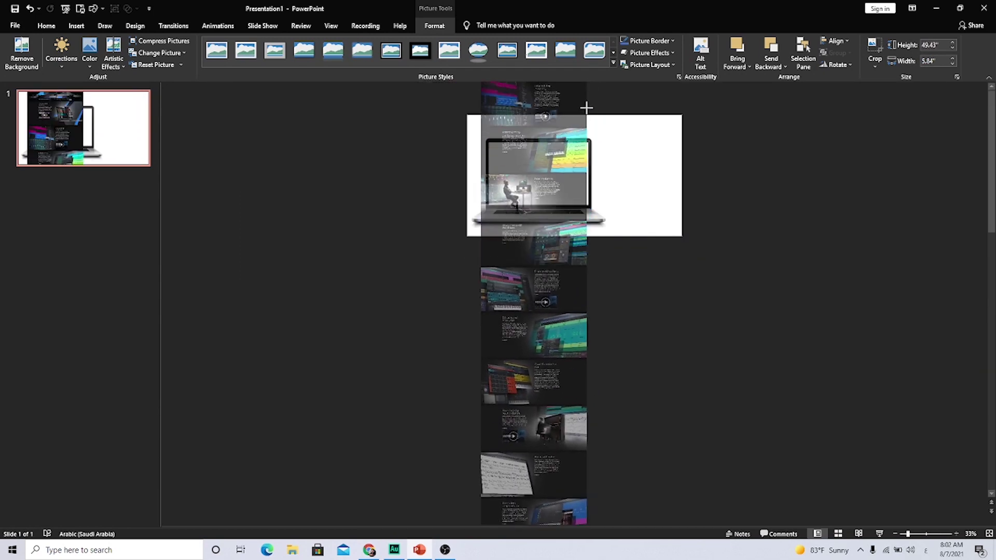
{"action": "left_click_drag", "start_coordinate": [587, 100], "coordinate": [588, 105]}
{"action": "left_click_drag", "start_coordinate": [530, 165], "coordinate": [536, 161]}
{"action": "scroll", "coordinate": [571, 156], "scroll_direction": "down", "scroll_amount": 1, "text": "ctrl"}
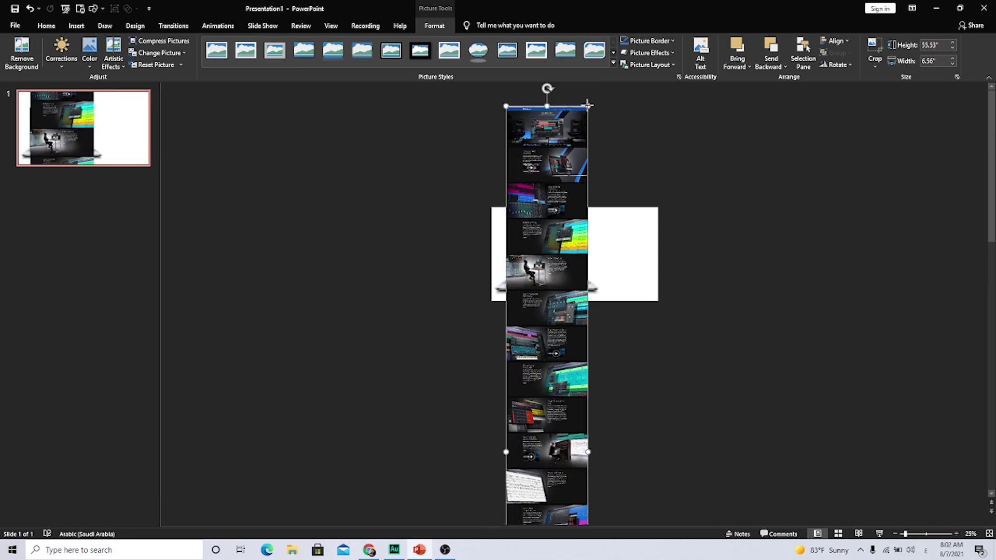
{"action": "left_click_drag", "start_coordinate": [585, 111], "coordinate": [586, 107]}
{"action": "scroll", "coordinate": [556, 183], "scroll_direction": "down", "scroll_amount": 1}
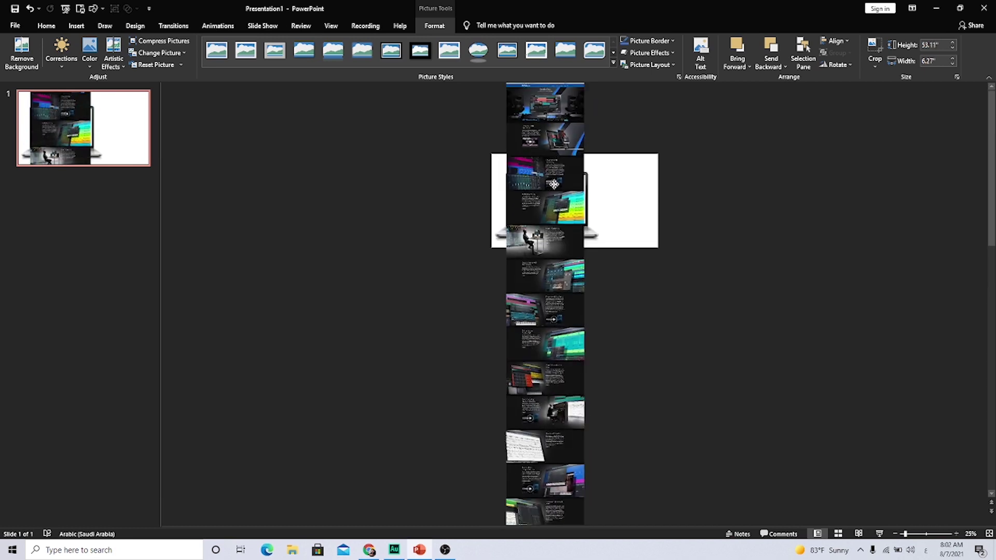
{"action": "left_click_drag", "start_coordinate": [554, 160], "coordinate": [556, 183]}
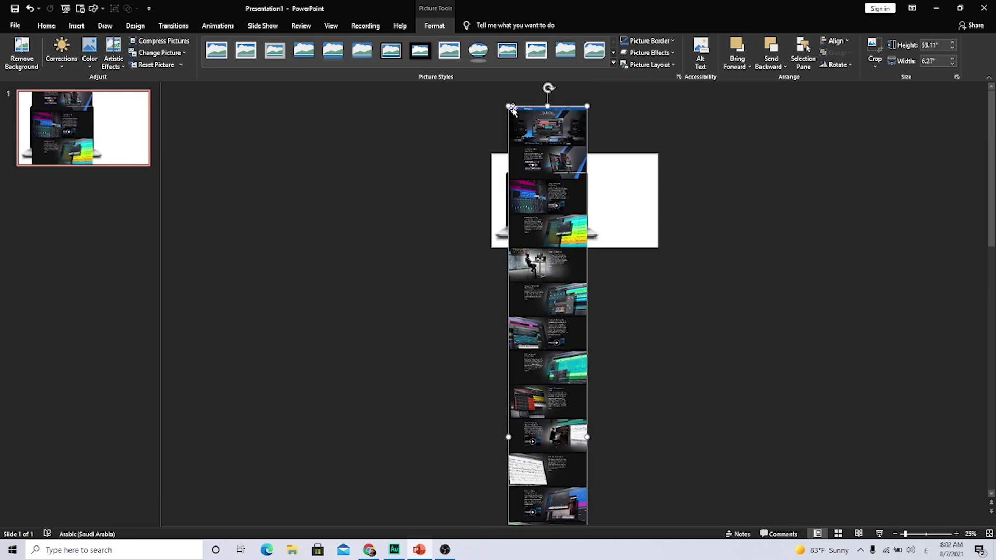
{"action": "scroll", "coordinate": [507, 105], "scroll_direction": "down", "scroll_amount": 1}
{"action": "left_click_drag", "start_coordinate": [508, 106], "coordinate": [505, 104]}
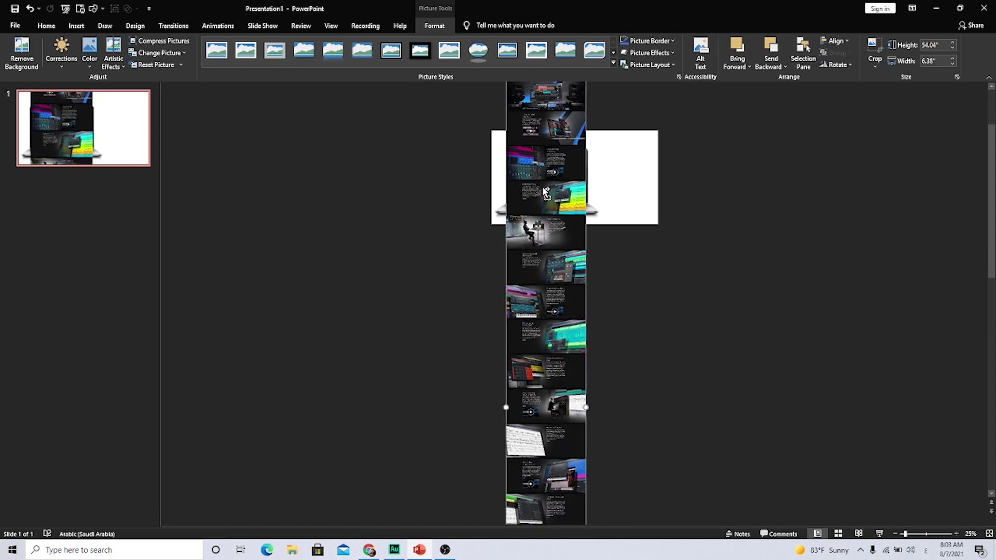
{"action": "scroll", "coordinate": [541, 185], "scroll_direction": "up", "scroll_amount": 5}
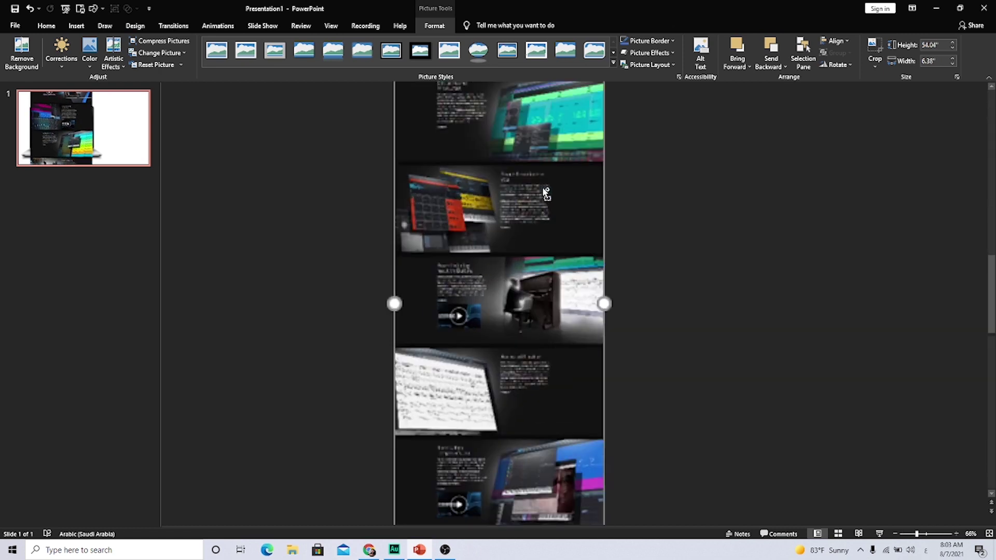
Send the screenshot to the back, behind the laptop picture.
{"action": "left_click", "coordinate": [774, 67]}
{"action": "left_click", "coordinate": [771, 91]}
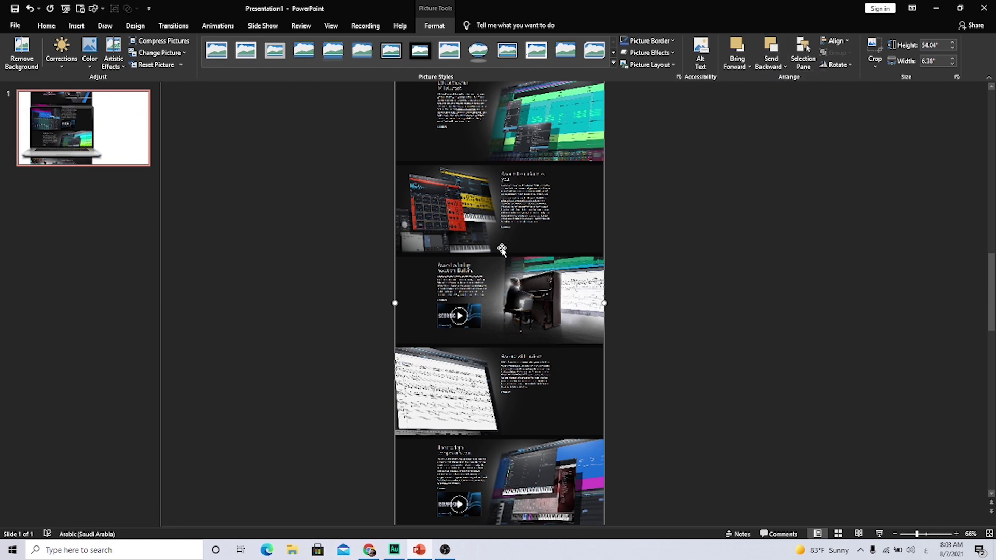
{"action": "left_click", "coordinate": [772, 65]}
{"action": "left_click", "coordinate": [775, 92]}
{"action": "scroll", "coordinate": [665, 361], "scroll_direction": "down", "scroll_amount": 2}
{"action": "left_click", "coordinate": [665, 361]}
{"action": "left_click", "coordinate": [538, 421]}
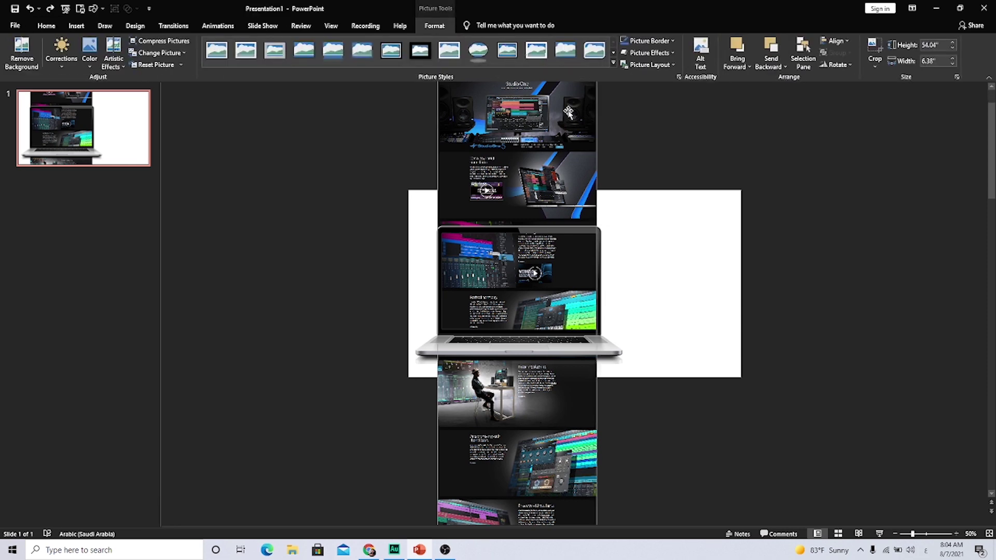
Position the screenshot so its top lines up inside the laptop screen.
{"action": "left_click_drag", "start_coordinate": [570, 97], "coordinate": [567, 254]}
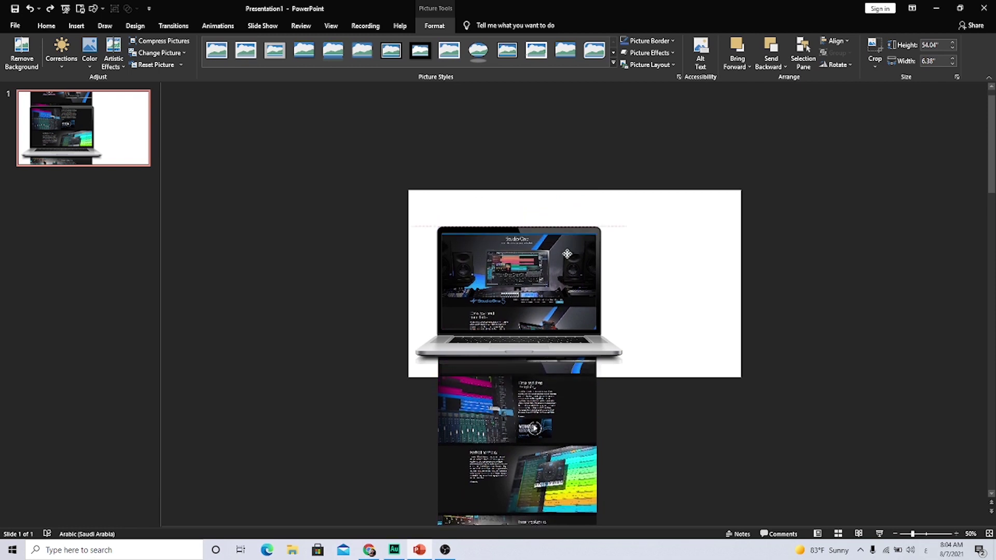
{"action": "scroll", "coordinate": [567, 253], "scroll_direction": "down", "scroll_amount": 3}
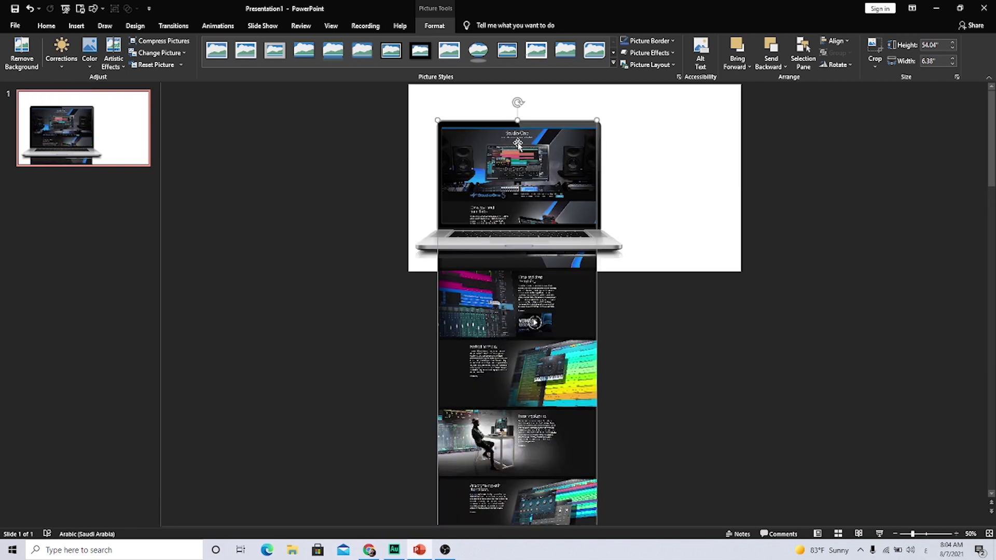
{"action": "scroll", "coordinate": [525, 160], "scroll_direction": "up", "scroll_amount": 2}
{"action": "scroll", "coordinate": [529, 182], "scroll_direction": "down", "scroll_amount": 2}
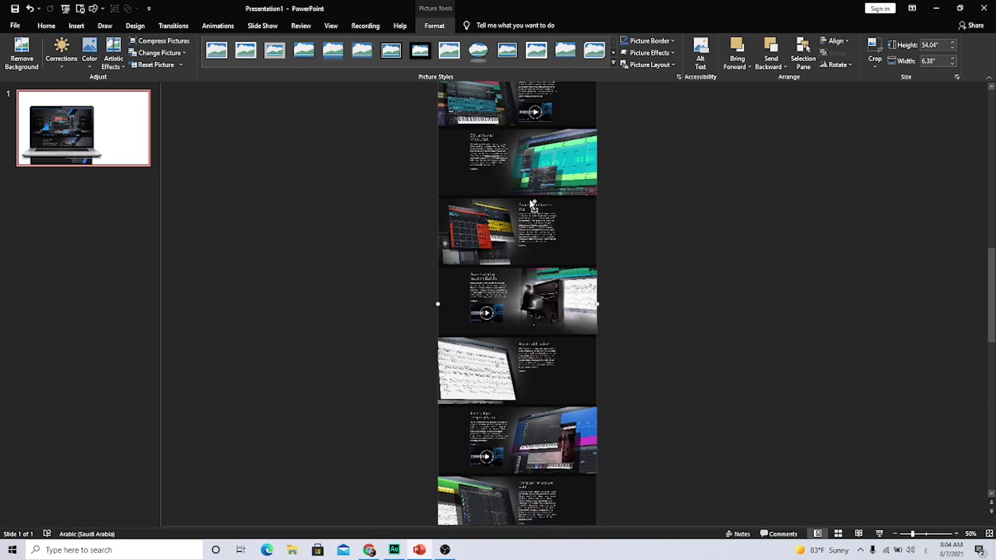
{"action": "scroll", "coordinate": [534, 205], "scroll_direction": "down", "scroll_amount": 2}
{"action": "scroll", "coordinate": [534, 208], "scroll_direction": "up", "scroll_amount": 2}
{"action": "scroll", "coordinate": [533, 210], "scroll_direction": "up", "scroll_amount": 3}
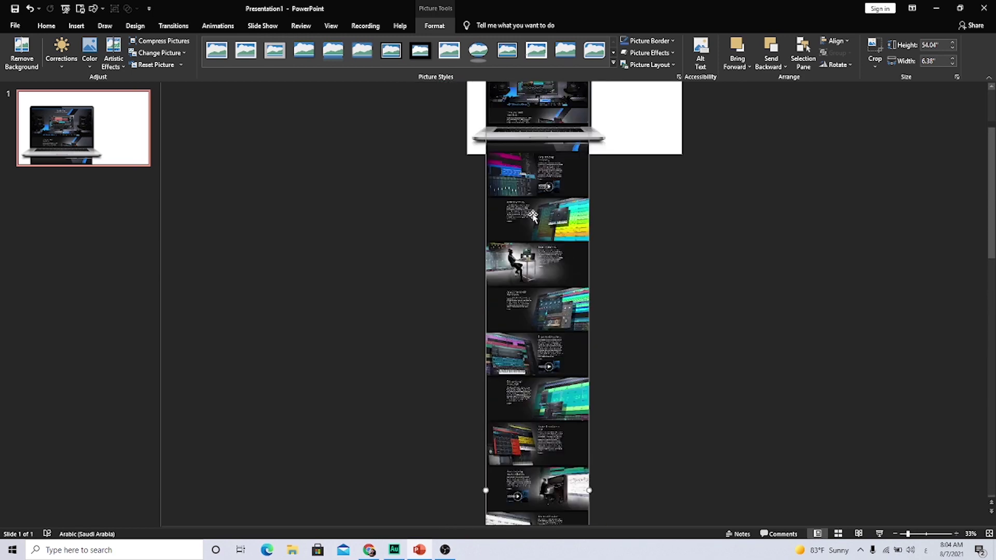
{"action": "scroll", "coordinate": [533, 215], "scroll_direction": "up", "scroll_amount": 2}
{"action": "left_click_drag", "start_coordinate": [538, 215], "coordinate": [537, 219]}
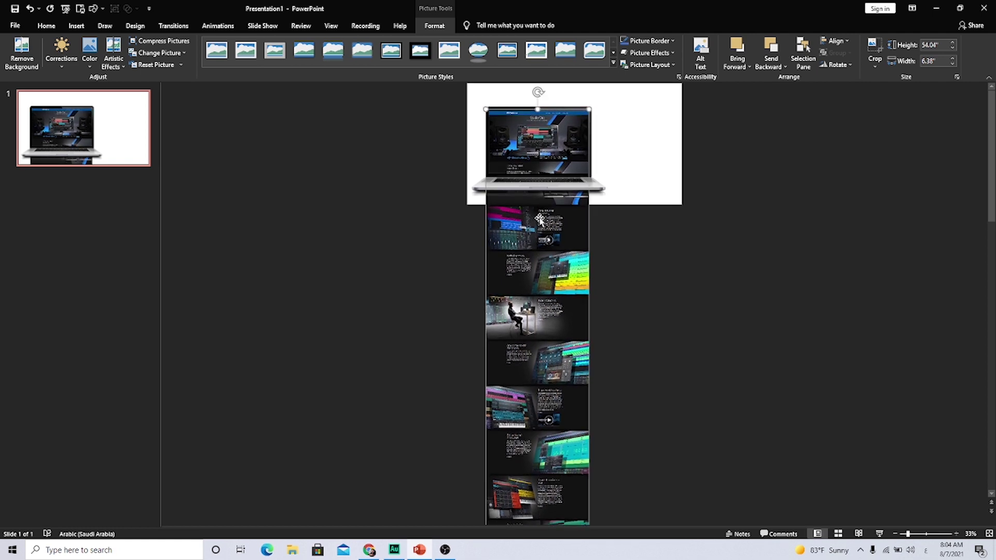
{"action": "scroll", "coordinate": [580, 189], "scroll_direction": "up", "scroll_amount": 2, "text": "ctrl"}
{"action": "scroll", "coordinate": [580, 190], "scroll_direction": "up", "scroll_amount": 3, "text": "ctrl"}
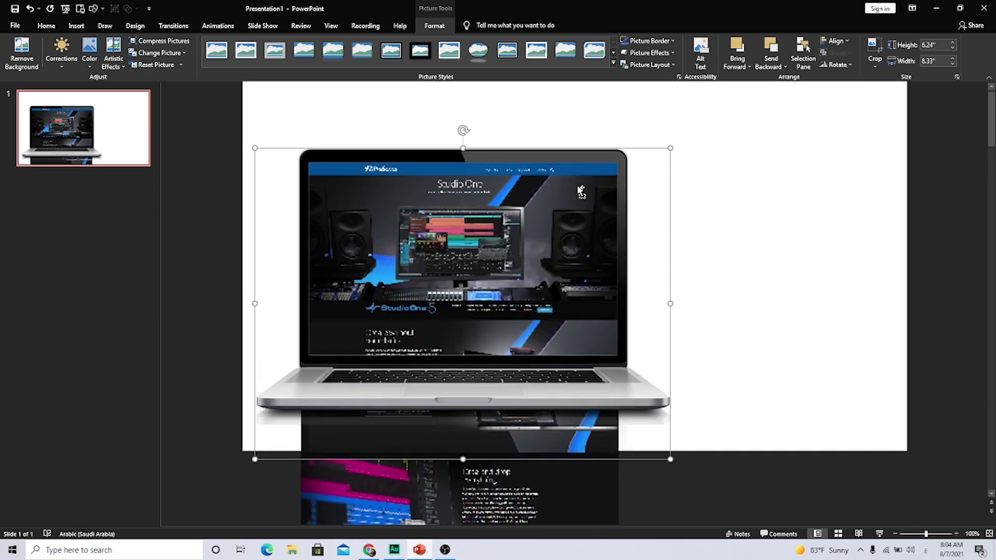
{"action": "scroll", "coordinate": [580, 189], "scroll_direction": "up", "scroll_amount": 2, "text": "ctrl"}
{"action": "scroll", "coordinate": [539, 234], "scroll_direction": "up", "scroll_amount": 1}
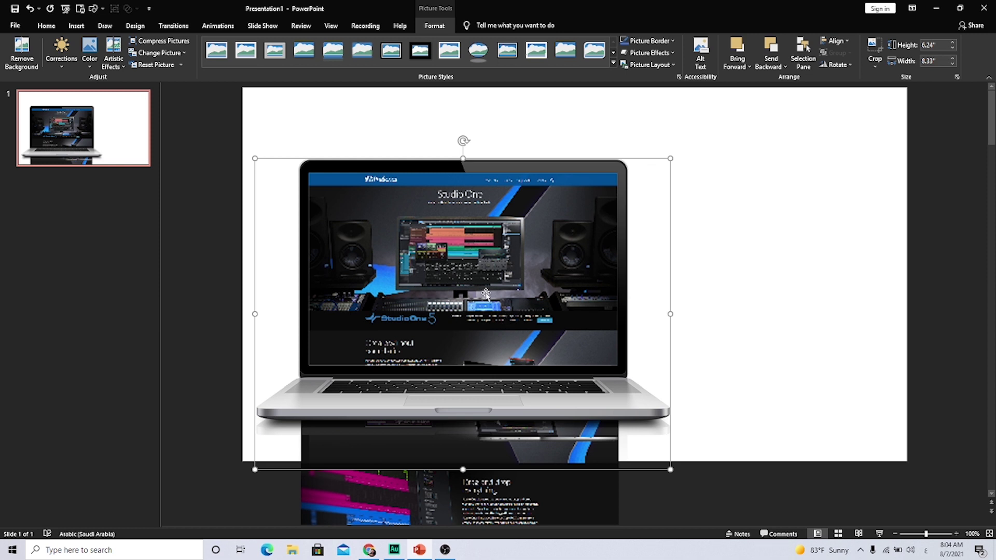
{"action": "left_click", "coordinate": [526, 505]}
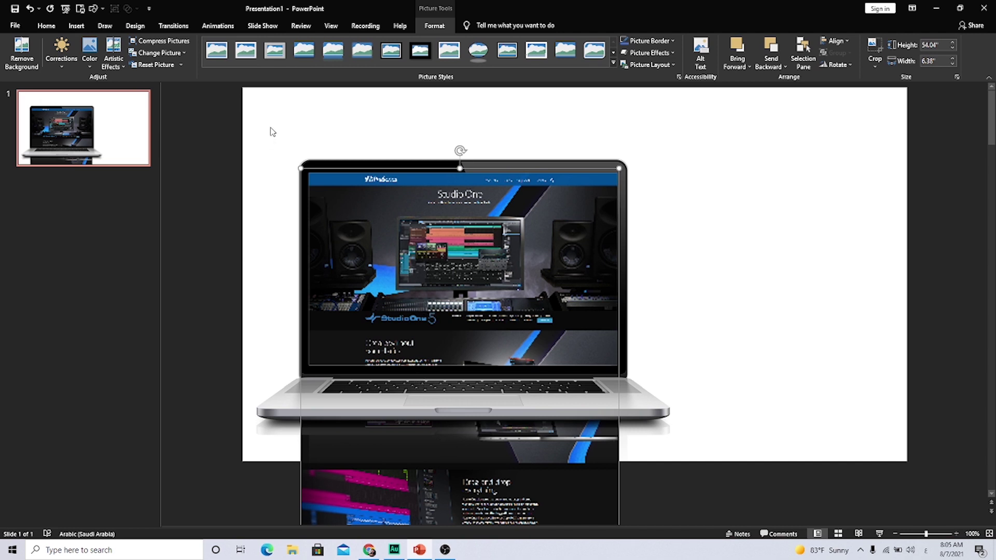
Apply a Lines motion path to the screenshot with its direction set to Up.
{"action": "left_click", "coordinate": [212, 26]}
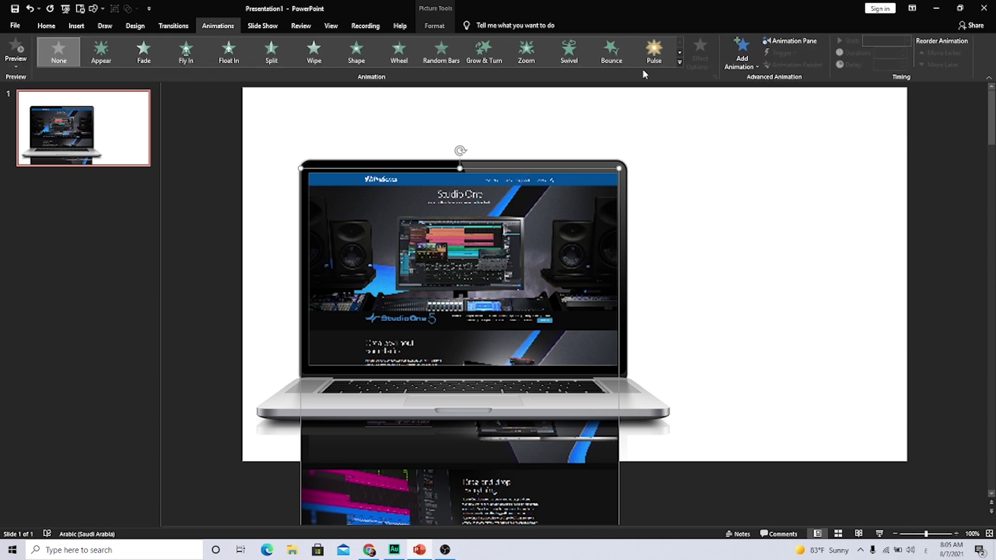
{"action": "left_click", "coordinate": [679, 61]}
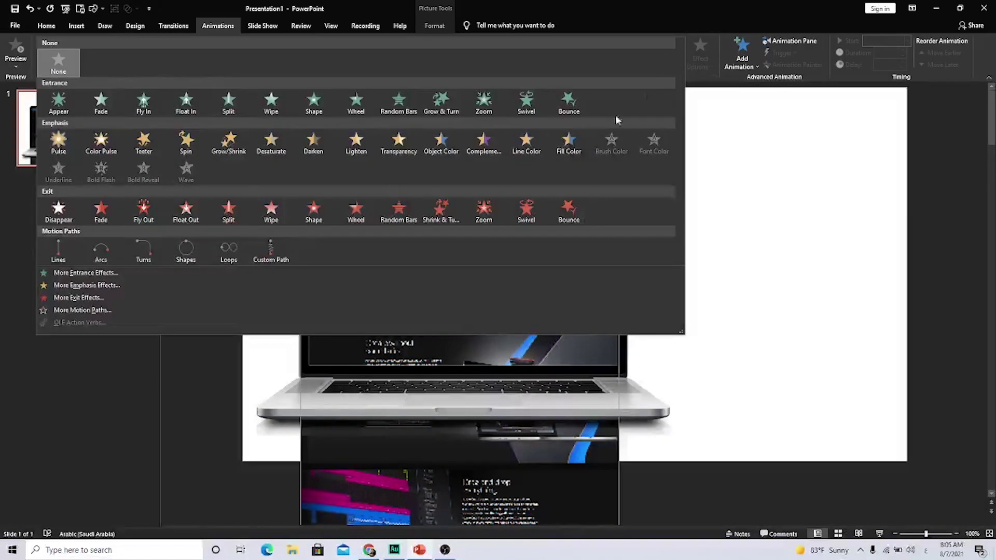
{"action": "left_click", "coordinate": [56, 250]}
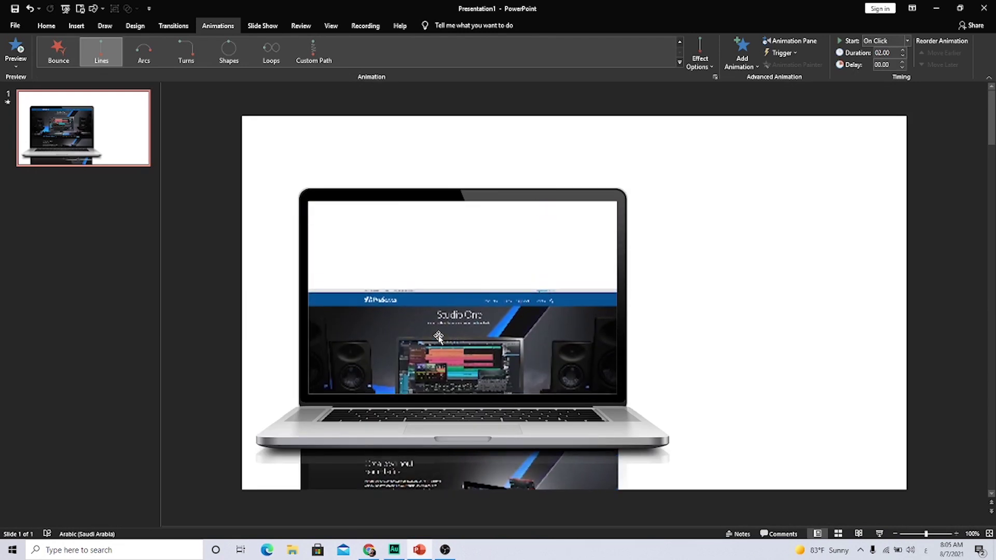
{"action": "left_click", "coordinate": [747, 64]}
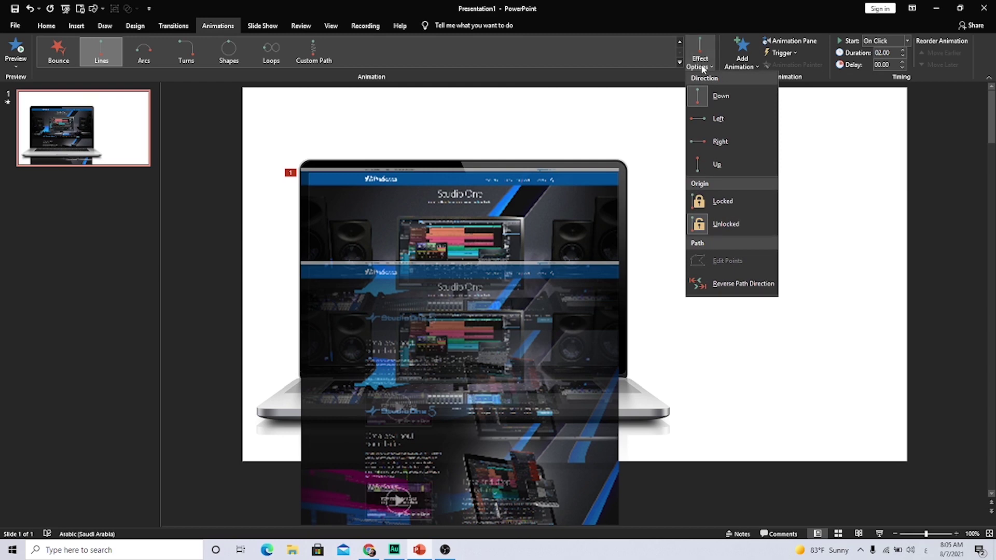
{"action": "left_click", "coordinate": [703, 166]}
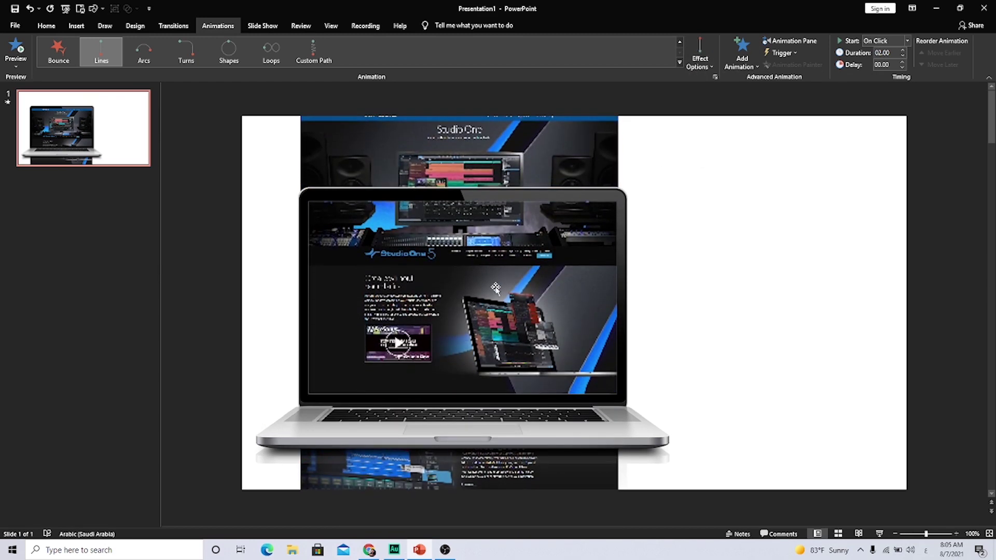
Trace a custom motion path straight up along the strip's length.
{"action": "scroll", "coordinate": [493, 288], "scroll_direction": "down", "scroll_amount": 5, "text": "ctrl"}
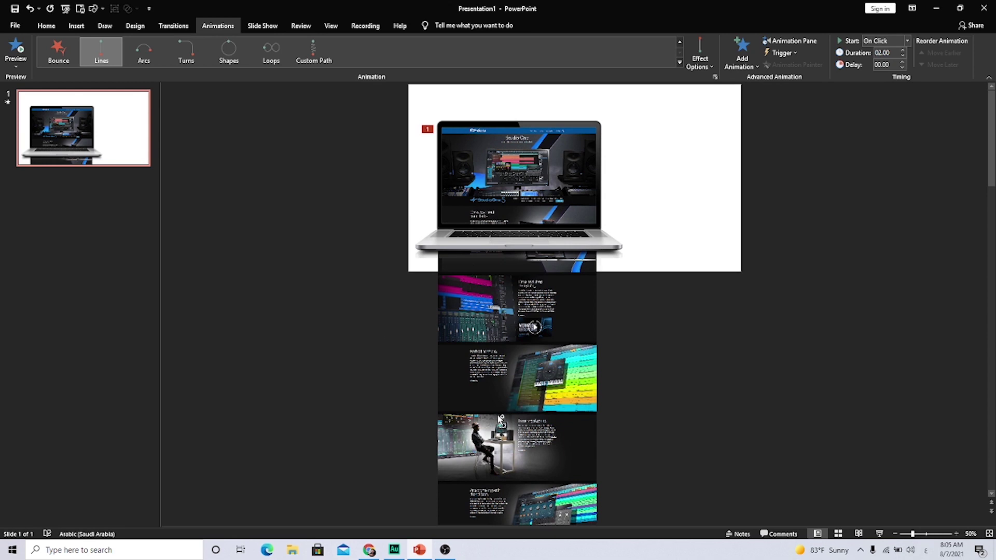
{"action": "scroll", "coordinate": [499, 416], "scroll_direction": "down", "scroll_amount": 4, "text": "ctrl"}
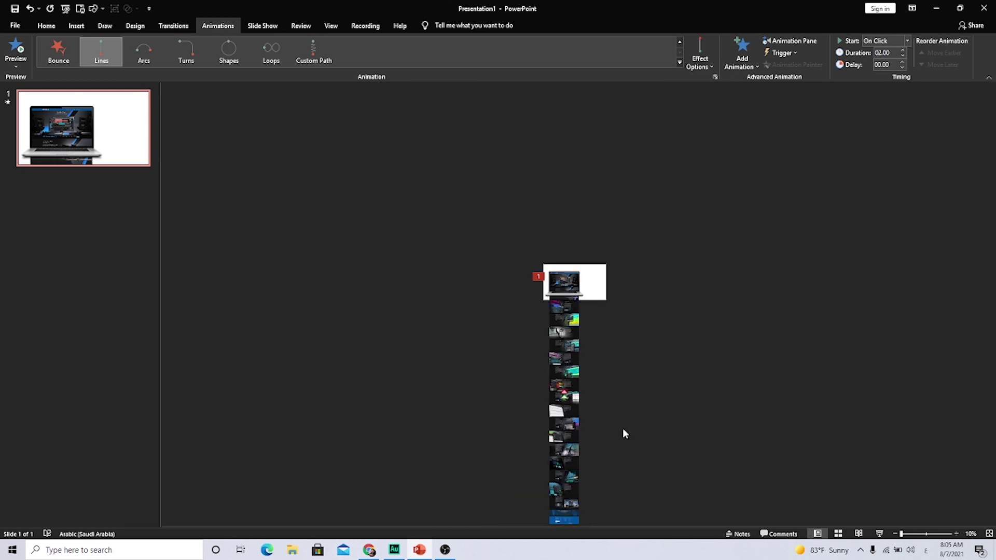
{"action": "left_click_drag", "start_coordinate": [563, 399], "coordinate": [562, 389]}
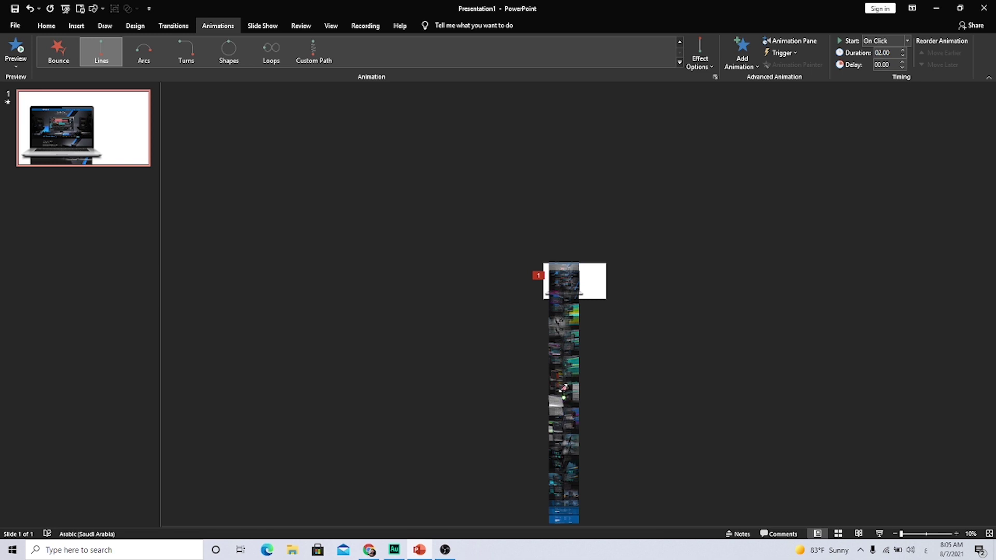
{"action": "left_click_drag", "start_coordinate": [564, 388], "coordinate": [567, 167]}
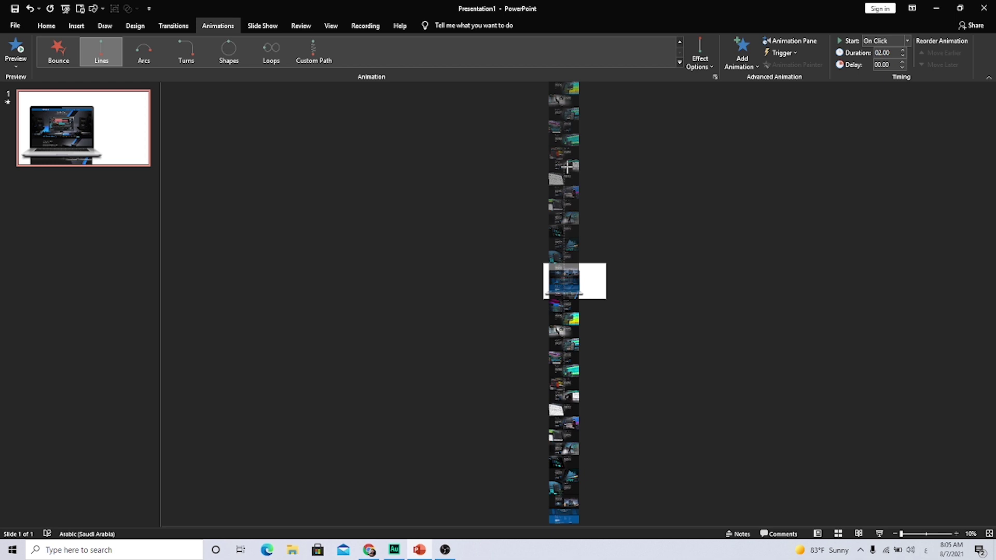
{"action": "double_click", "coordinate": [567, 167]}
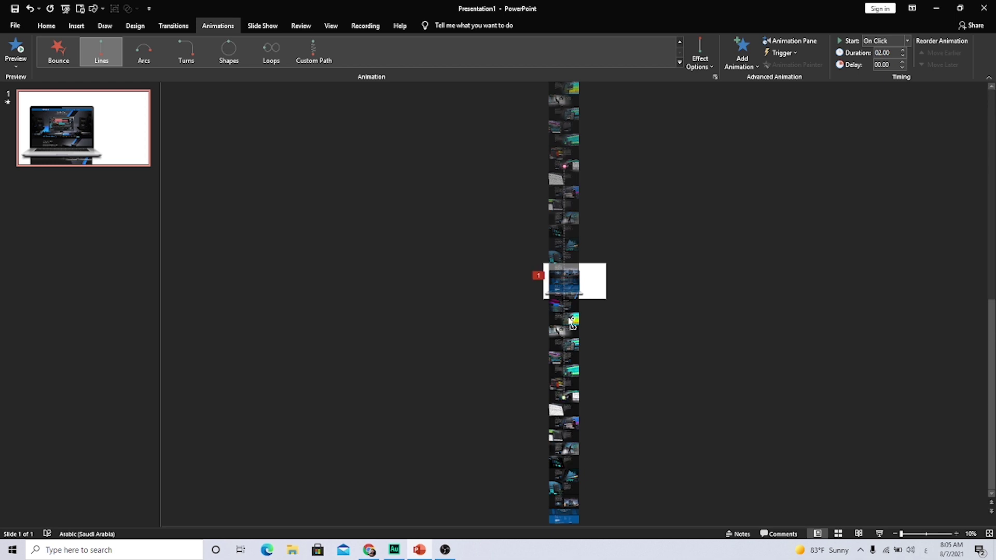
{"action": "scroll", "coordinate": [575, 282], "scroll_direction": "up", "scroll_amount": 5}
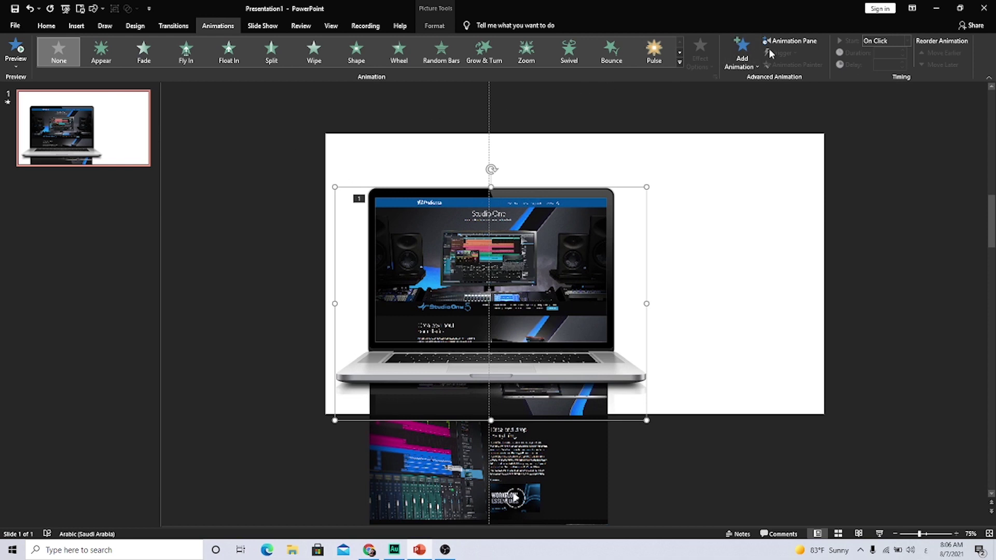
Open the Animation Pane, play Picture 12's motion, and keep its start On Click.
{"action": "left_click", "coordinate": [789, 40]}
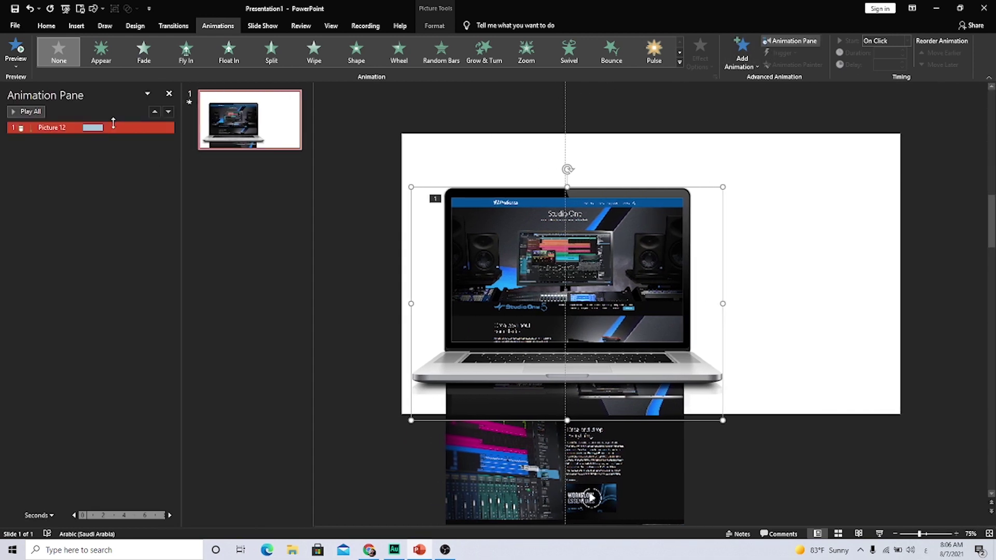
{"action": "left_click", "coordinate": [42, 112]}
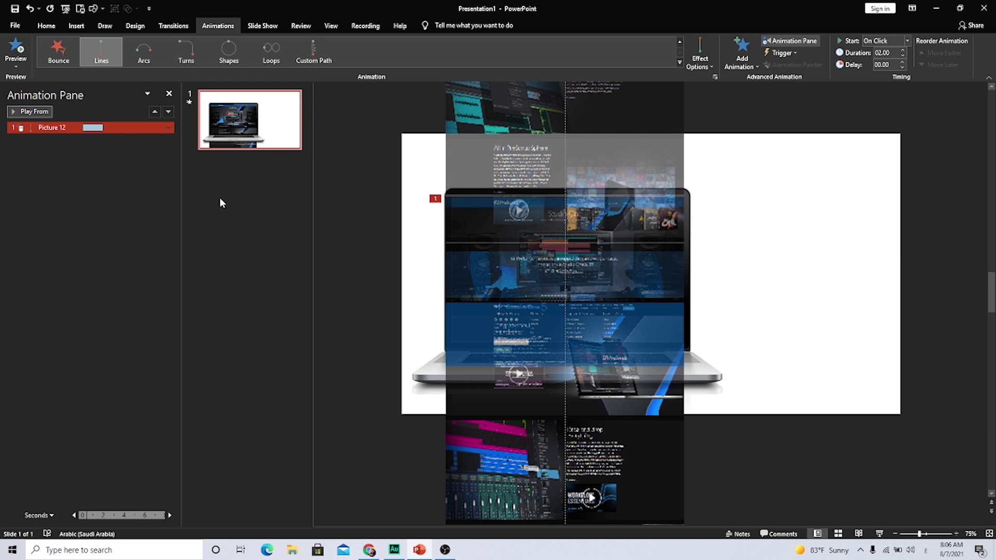
{"action": "left_click", "coordinate": [898, 42]}
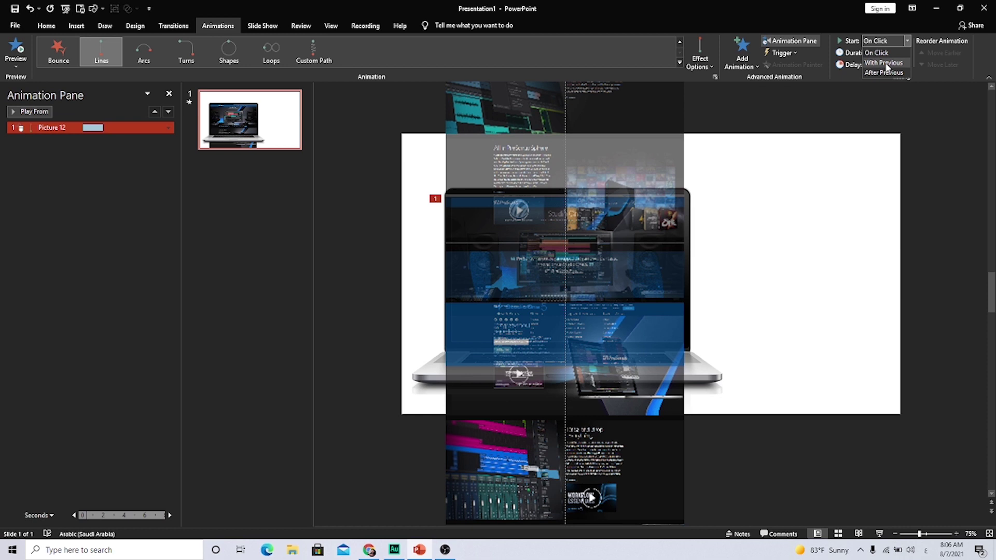
{"action": "left_click", "coordinate": [737, 161]}
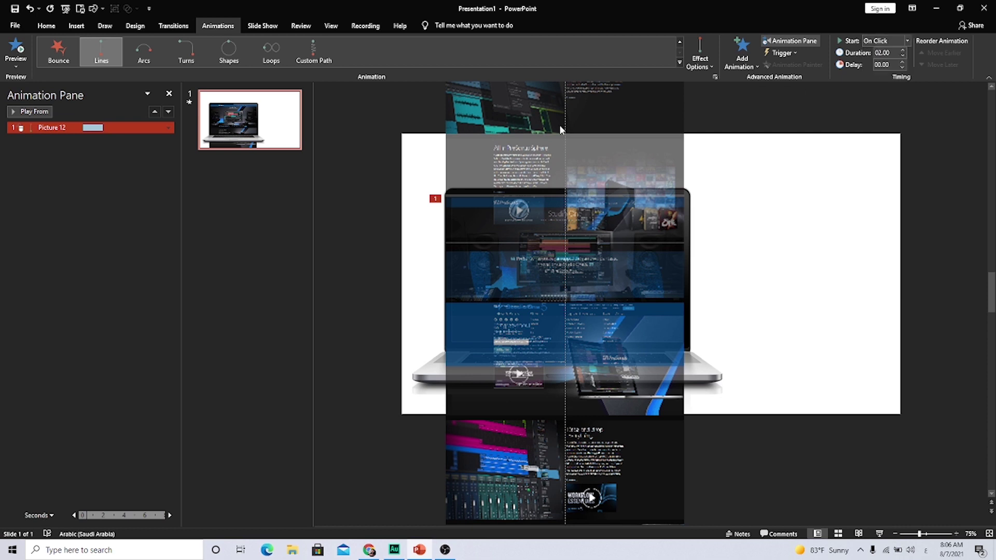
Draw a rounded rectangle at the slide's upper right and round its ends into a pill.
{"action": "left_click", "coordinate": [85, 26]}
{"action": "key", "text": "Escape"}
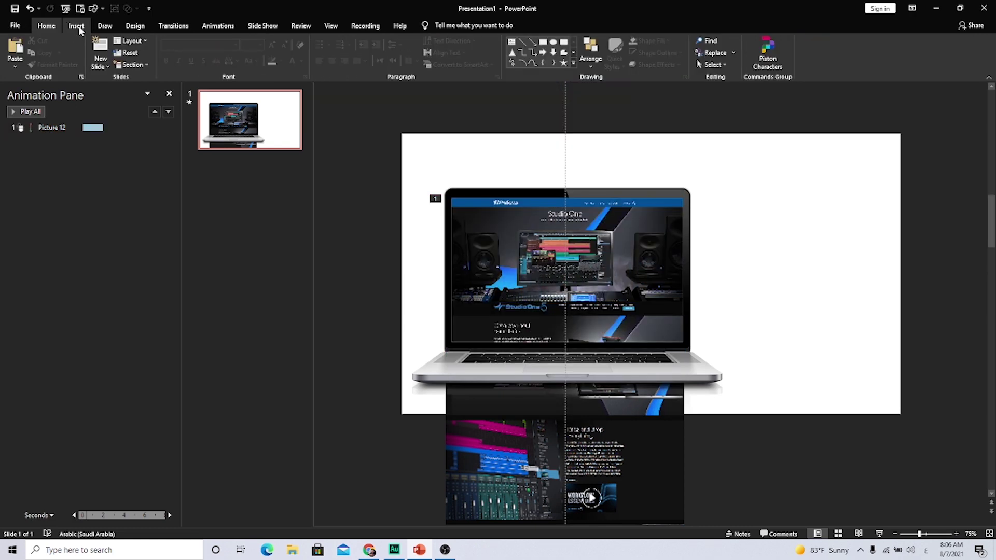
{"action": "left_click", "coordinate": [77, 26]}
{"action": "left_click", "coordinate": [76, 52]}
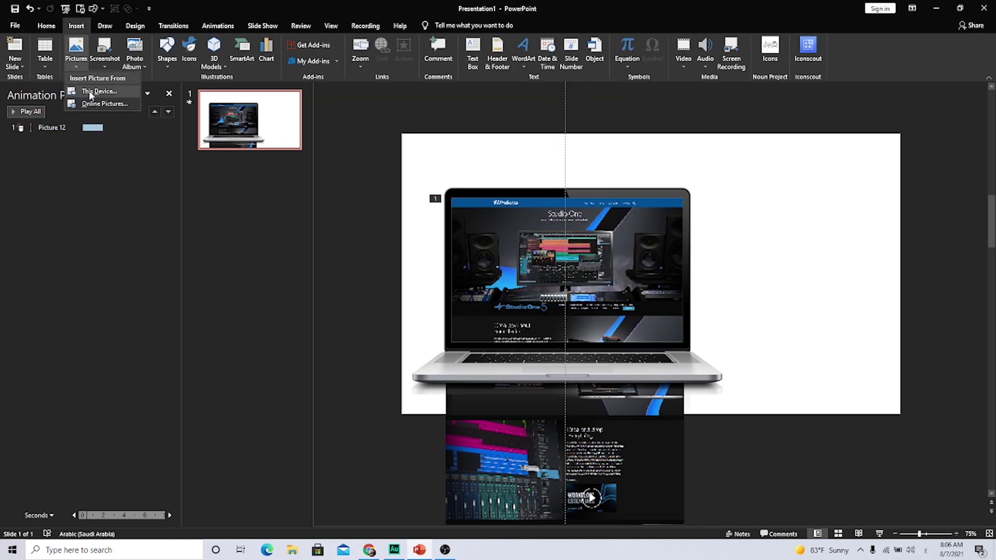
{"action": "left_click", "coordinate": [171, 67]}
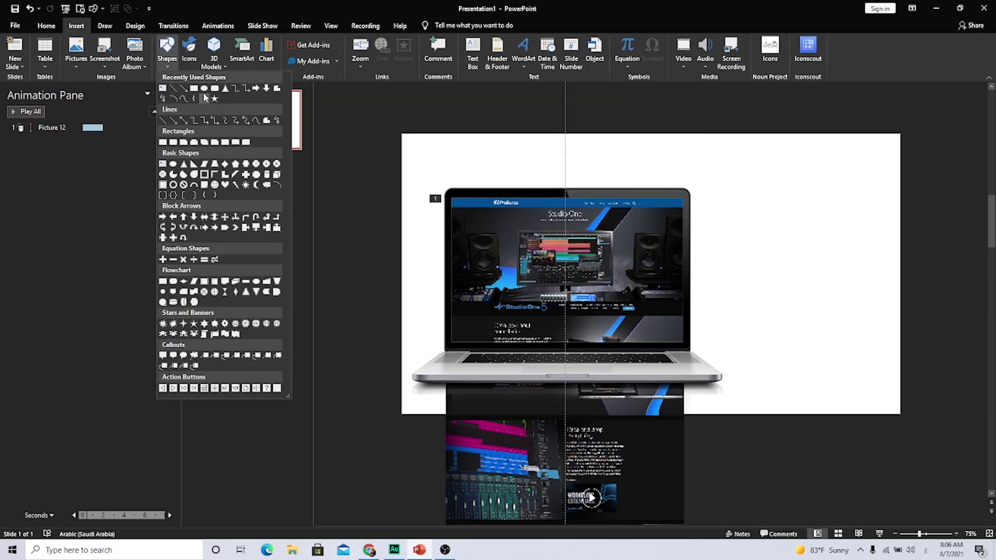
{"action": "left_click", "coordinate": [214, 93]}
{"action": "left_click_drag", "start_coordinate": [745, 155], "coordinate": [861, 187]}
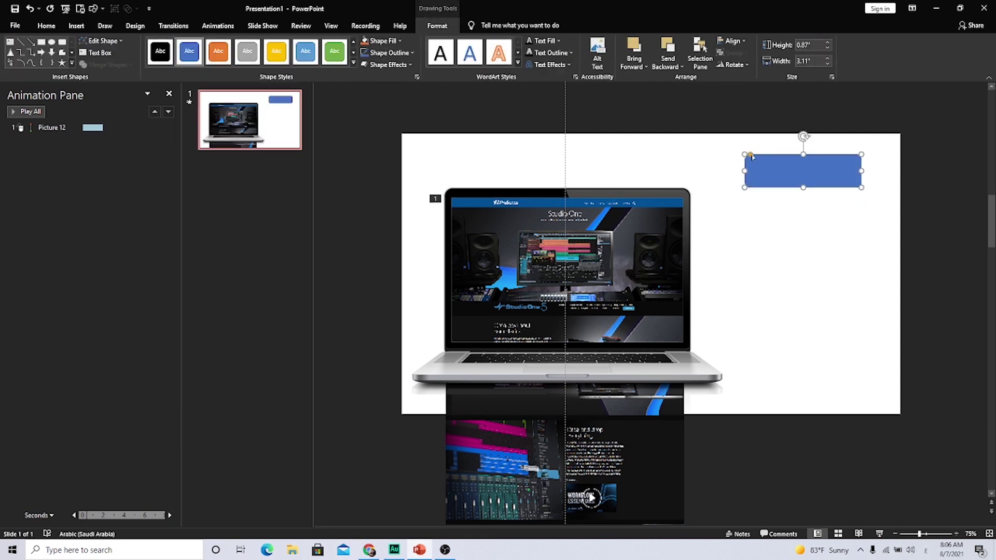
{"action": "left_click_drag", "start_coordinate": [750, 155], "coordinate": [772, 156]}
Give the pill the black shape style and label it 'اضغط للبدء'.
{"action": "left_click", "coordinate": [353, 62]}
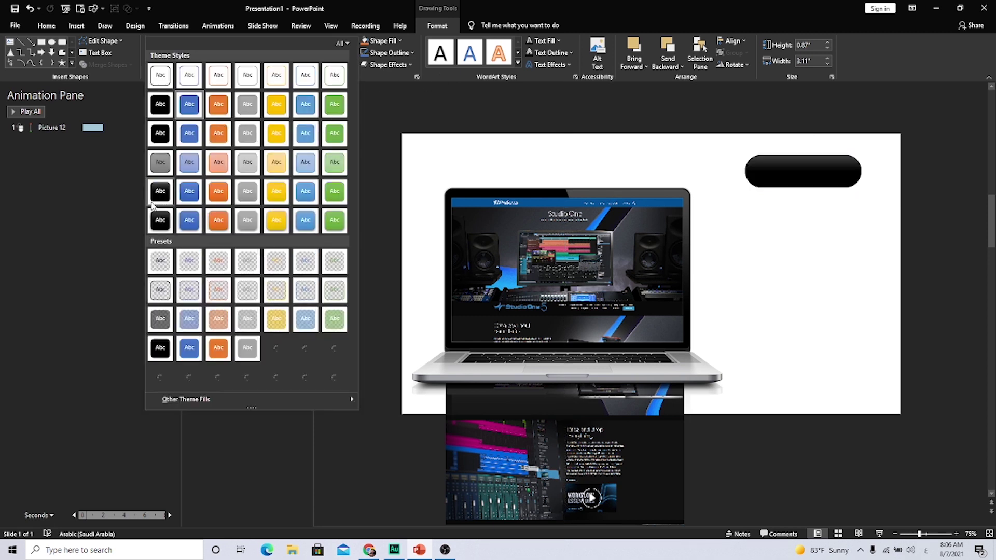
{"action": "left_click", "coordinate": [159, 221]}
{"action": "right_click", "coordinate": [761, 169]}
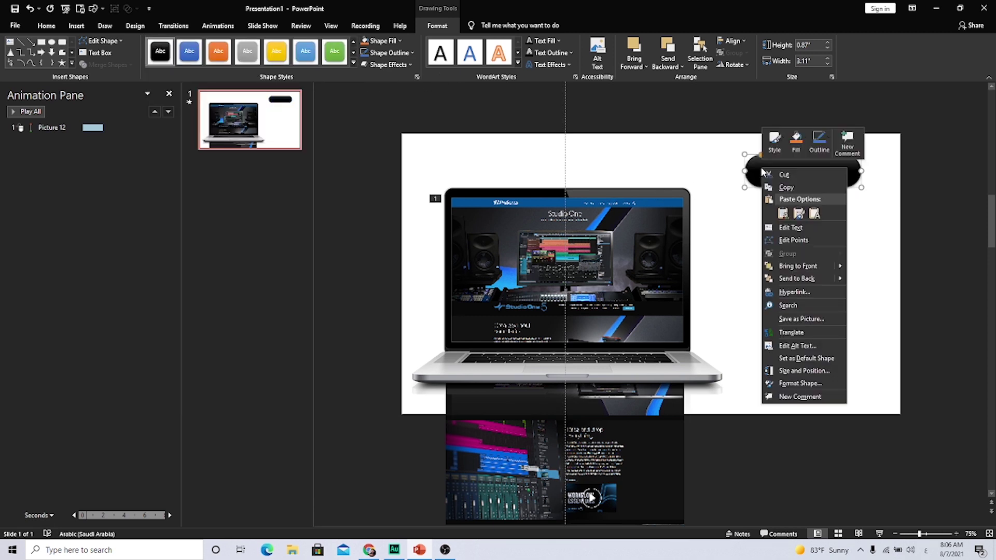
{"action": "left_click", "coordinate": [786, 231]}
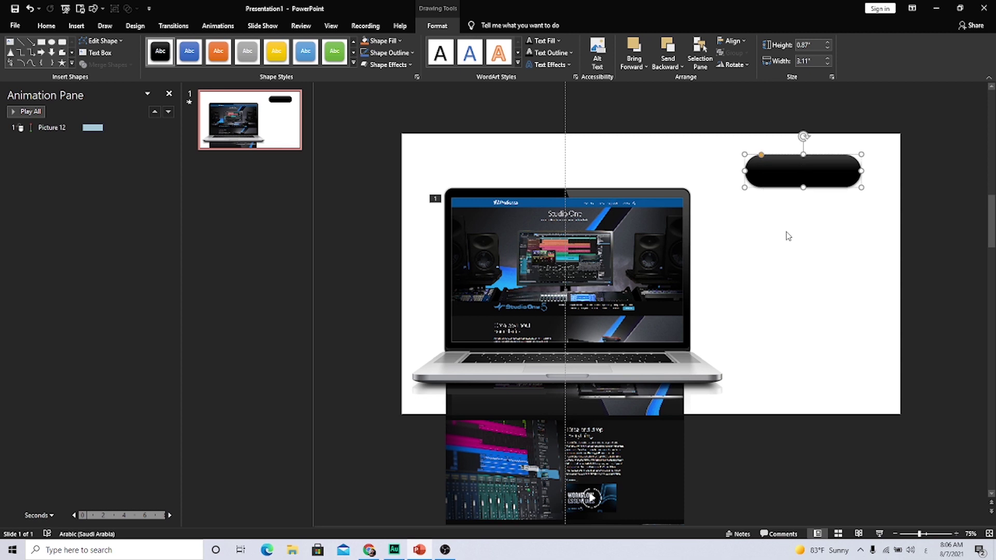
{"action": "type", "text": "اضغط"}
{"action": "type", "text": " للب"}
{"action": "type", "text": "دء"}
{"action": "left_click", "coordinate": [42, 30]}
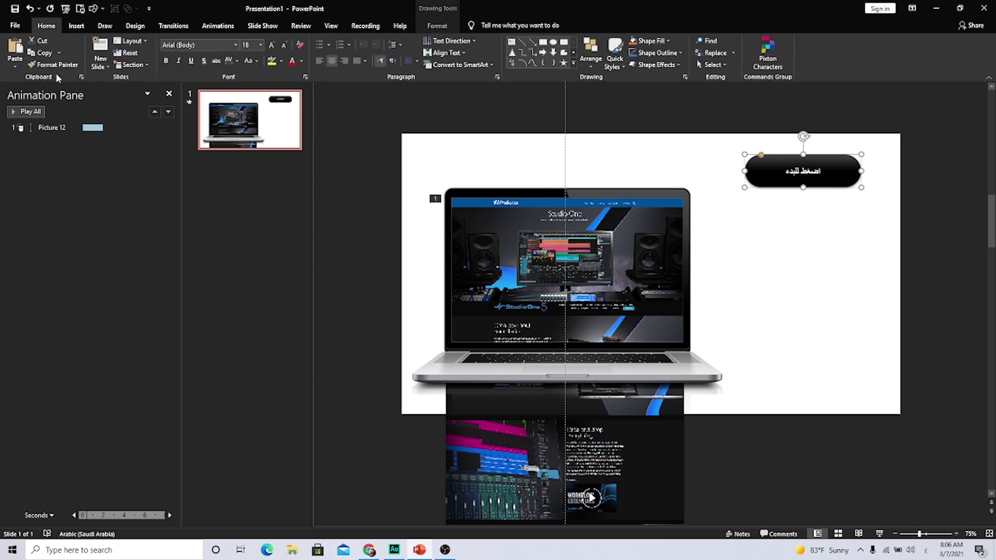
Enlarge the button text twice and trigger Picture 12's upward motion on clicking Rounded Corners 14.
{"action": "left_click", "coordinate": [270, 47]}
{"action": "left_click", "coordinate": [270, 47]}
{"action": "left_click", "coordinate": [168, 127]}
{"action": "left_click", "coordinate": [116, 177]}
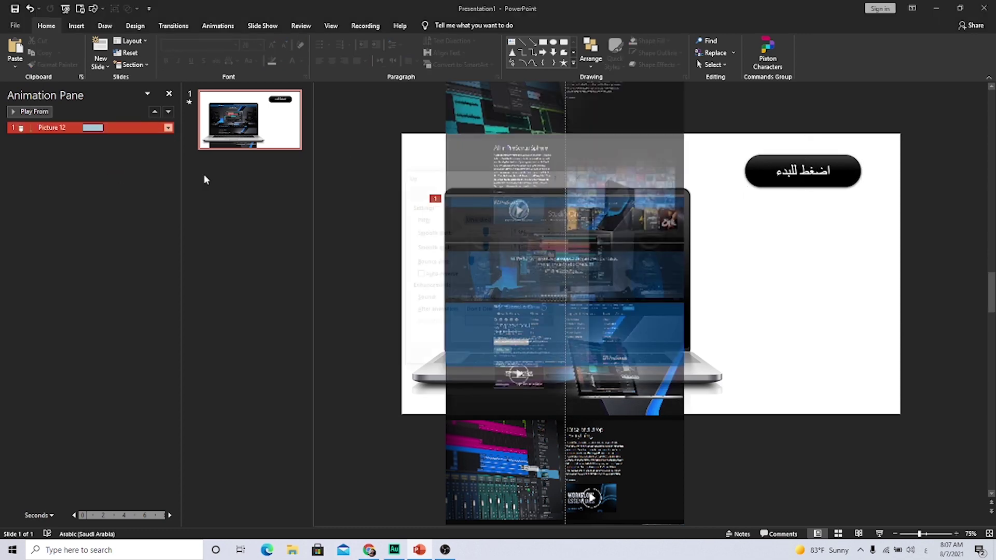
{"action": "left_click_drag", "start_coordinate": [459, 173], "coordinate": [271, 172]}
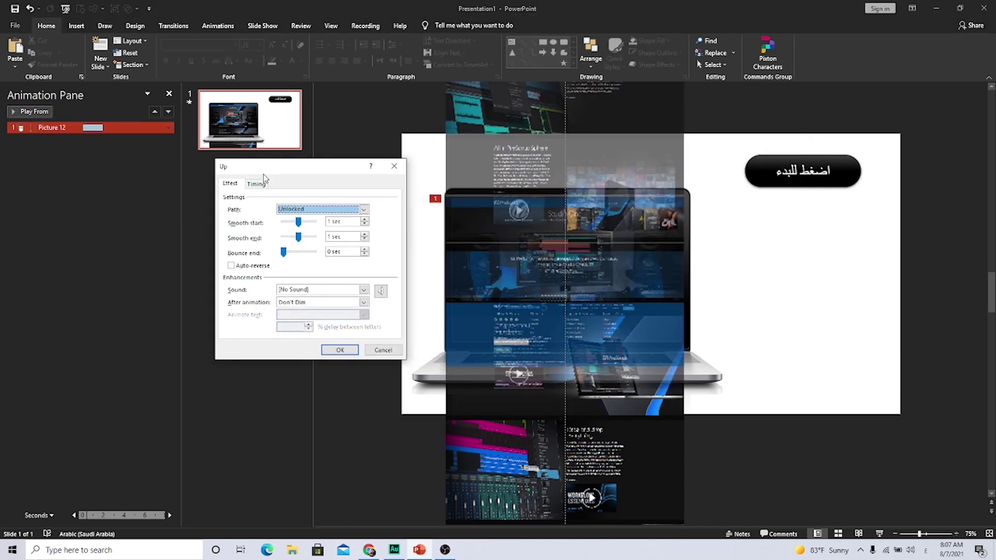
{"action": "left_click", "coordinate": [256, 185]}
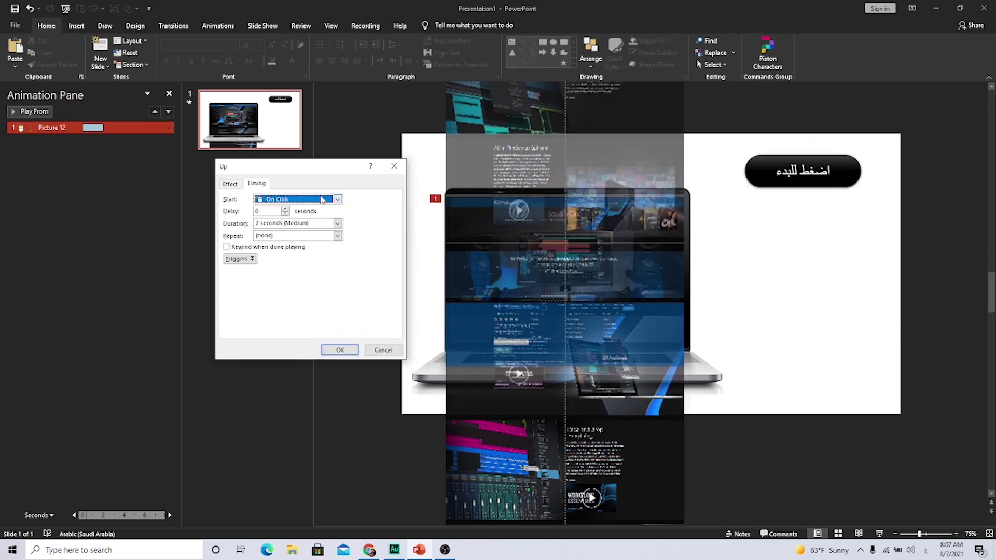
{"action": "left_click", "coordinate": [241, 258]}
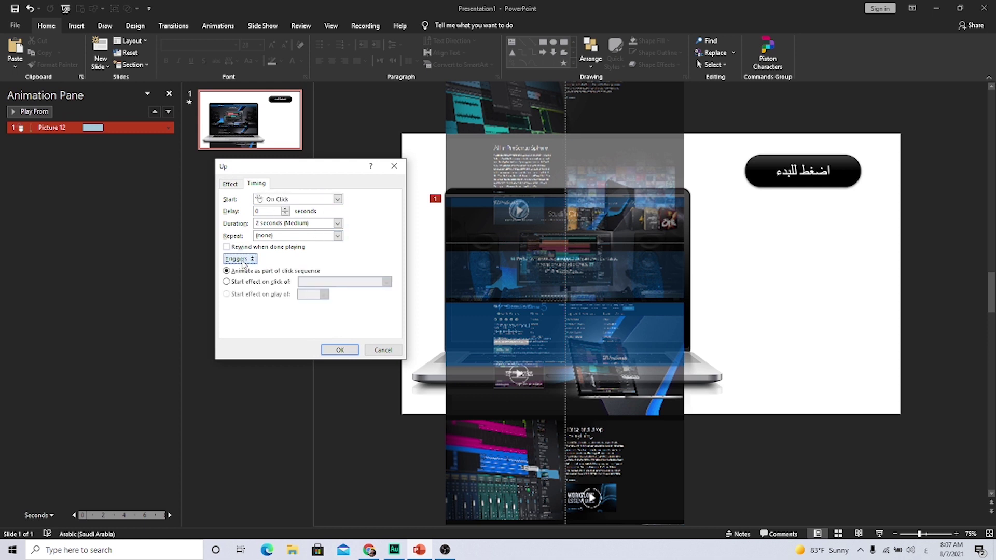
{"action": "left_click", "coordinate": [226, 282]}
{"action": "left_click", "coordinate": [303, 284]}
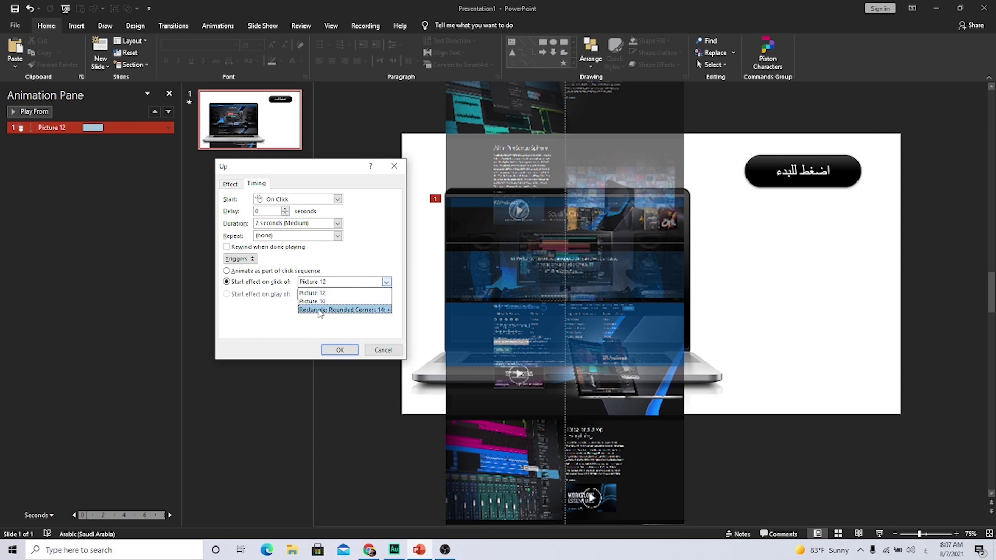
{"action": "left_click", "coordinate": [323, 310]}
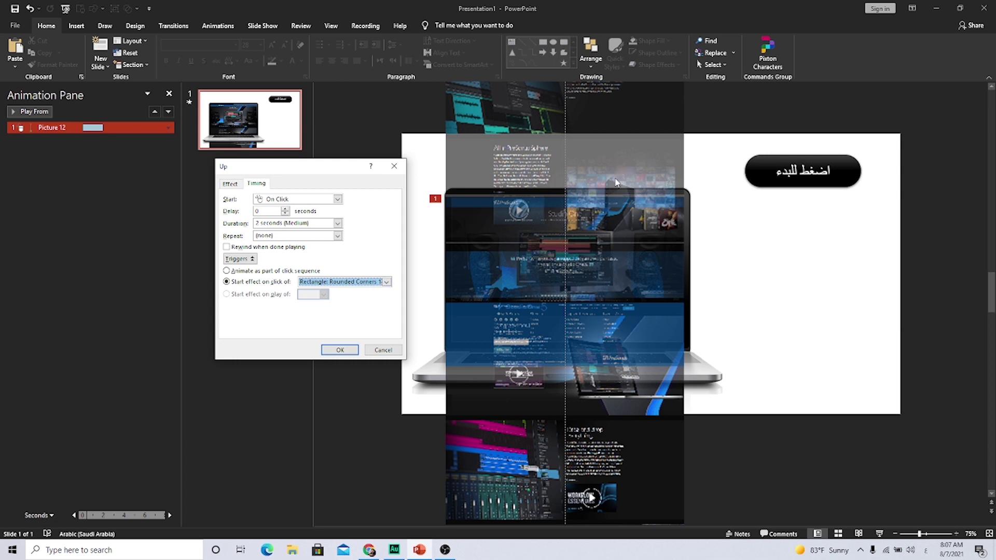
Set the motion's smooth start and smooth end to 0 sec and apply.
{"action": "left_click", "coordinate": [230, 184]}
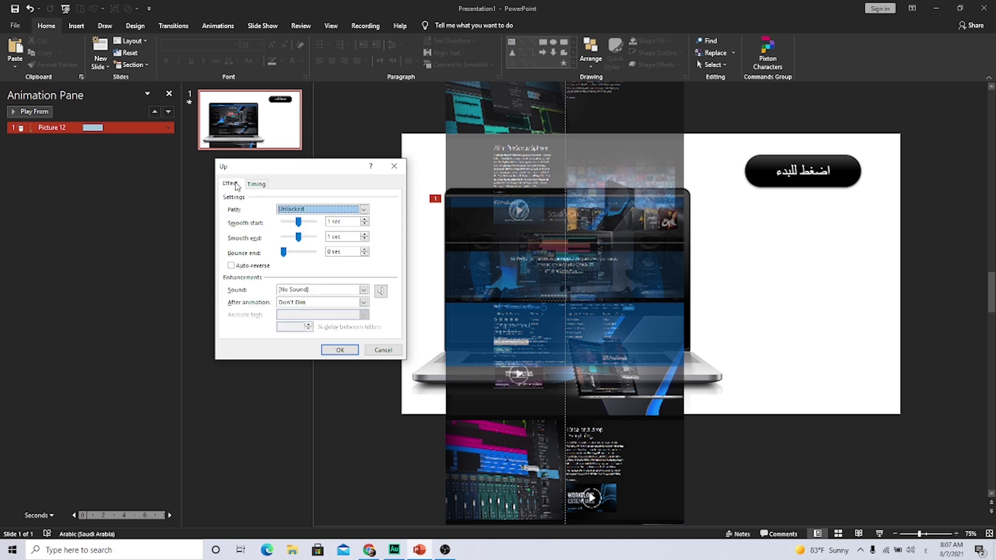
{"action": "mouse_move", "coordinate": [301, 239]}
{"action": "left_mouse_down"}
{"action": "mouse_move", "coordinate": [283, 237]}
{"action": "mouse_move", "coordinate": [279, 224]}
{"action": "left_mouse_up"}
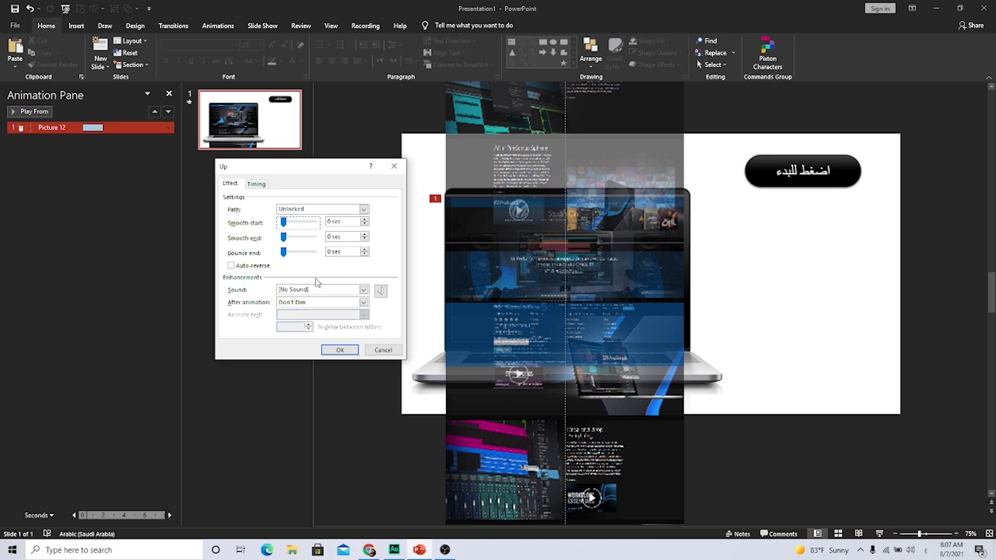
{"action": "left_click", "coordinate": [335, 349]}
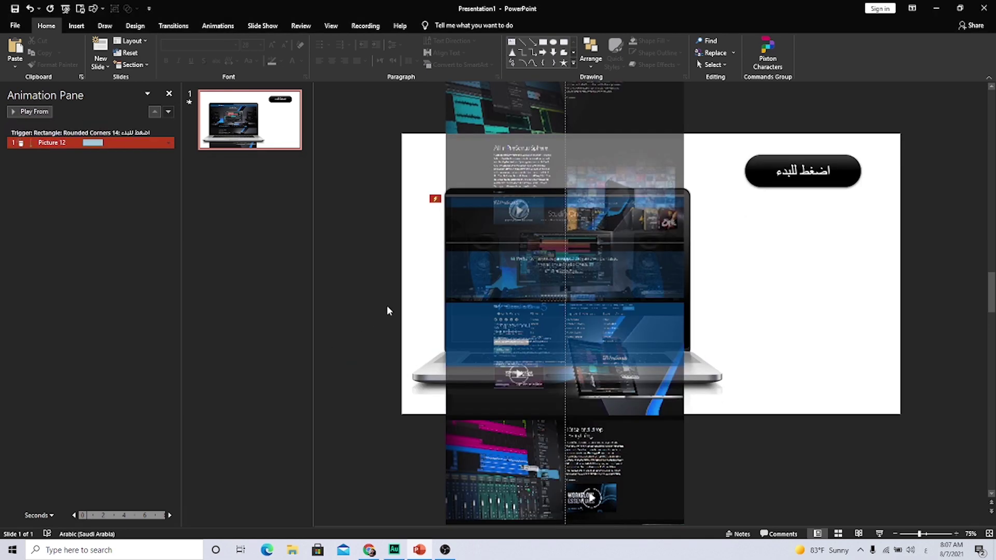
Set Picture 12's motion duration to 20 seconds, then stop the preview.
{"action": "double_click", "coordinate": [132, 144]}
{"action": "left_click", "coordinate": [257, 183]}
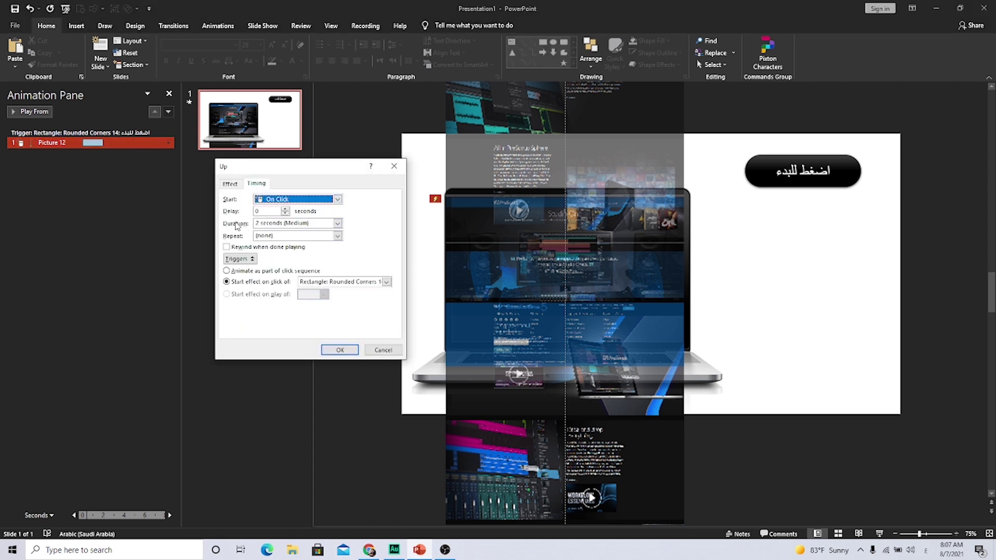
{"action": "left_click", "coordinate": [338, 223]}
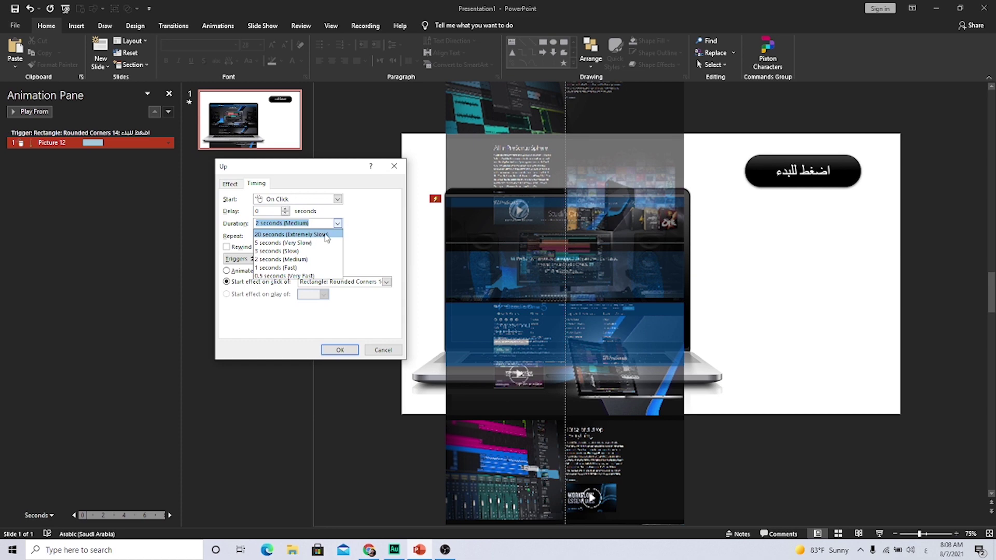
{"action": "left_click", "coordinate": [319, 235]}
{"action": "key", "text": "Return"}
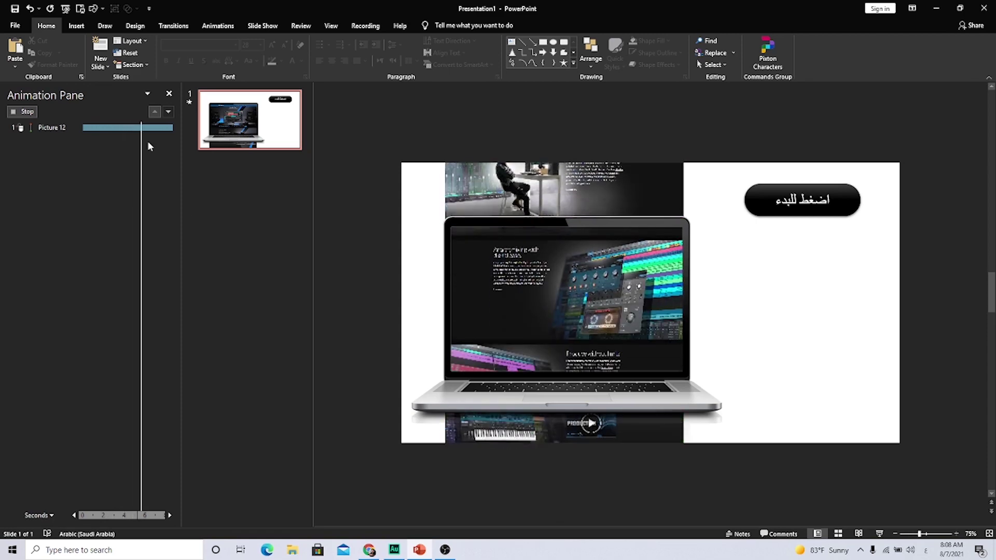
{"action": "left_click", "coordinate": [135, 130]}
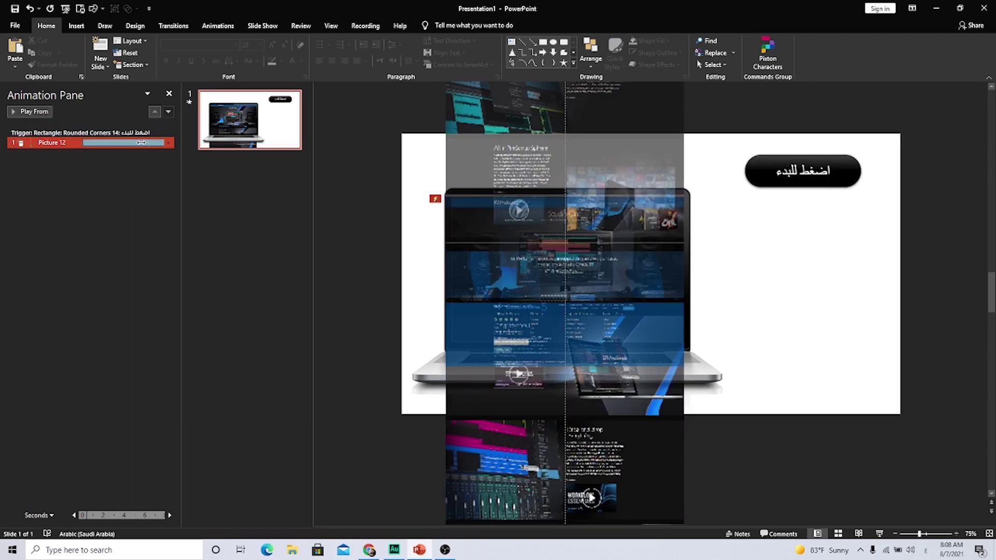
Change Picture 12's animation duration to 25 seconds in the Timing settings.
{"action": "left_click", "coordinate": [169, 142]}
{"action": "left_click", "coordinate": [118, 192]}
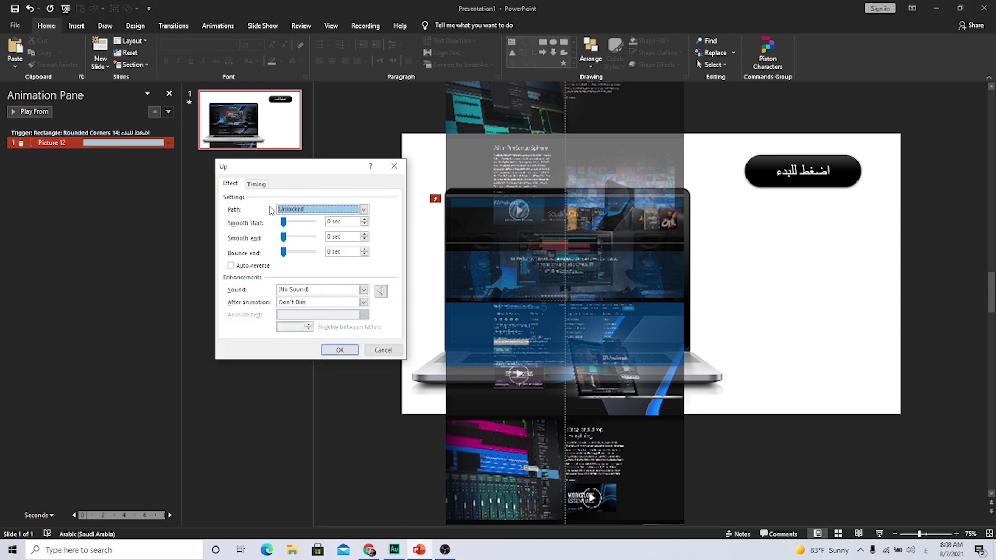
{"action": "left_click", "coordinate": [257, 183]}
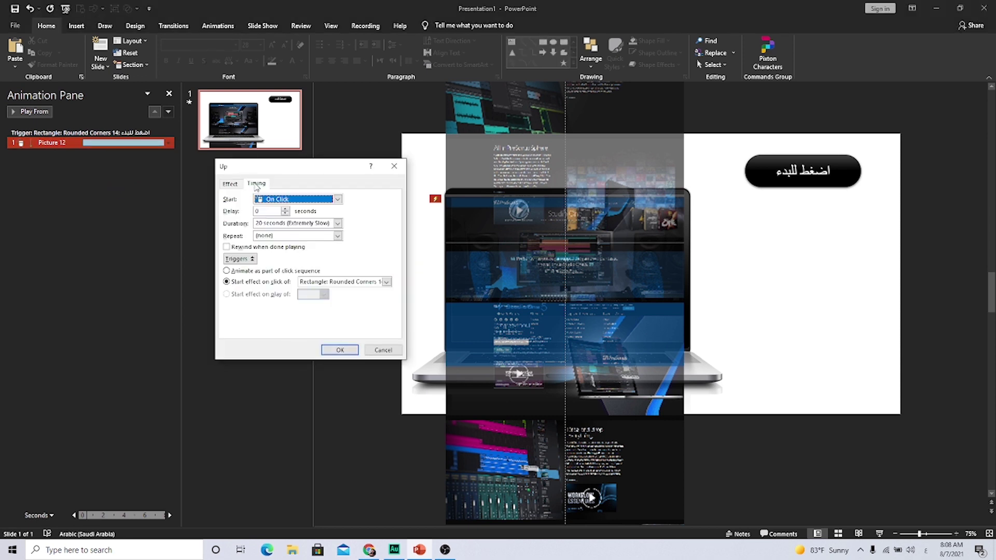
{"action": "left_click", "coordinate": [338, 223]}
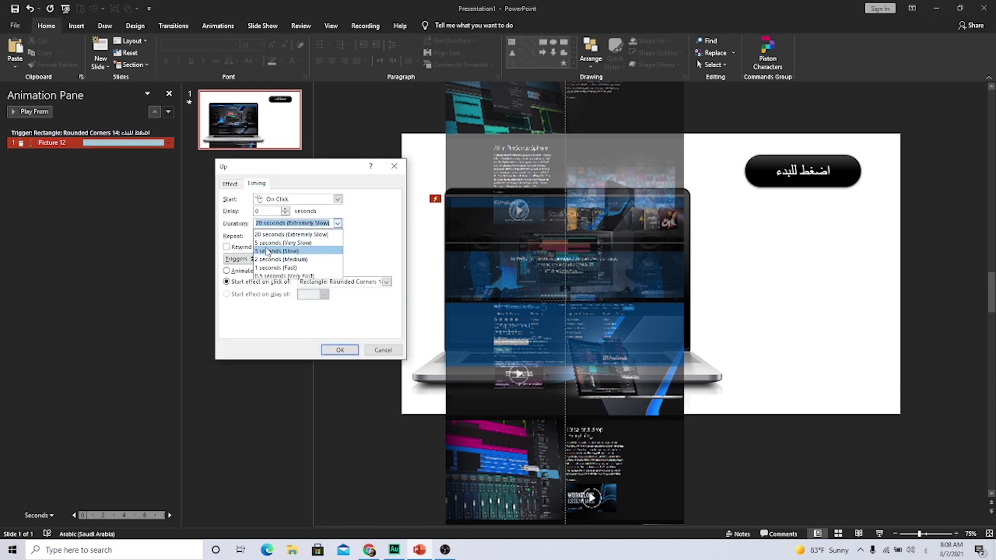
{"action": "left_click", "coordinate": [271, 224]}
{"action": "type", "text": "25"}
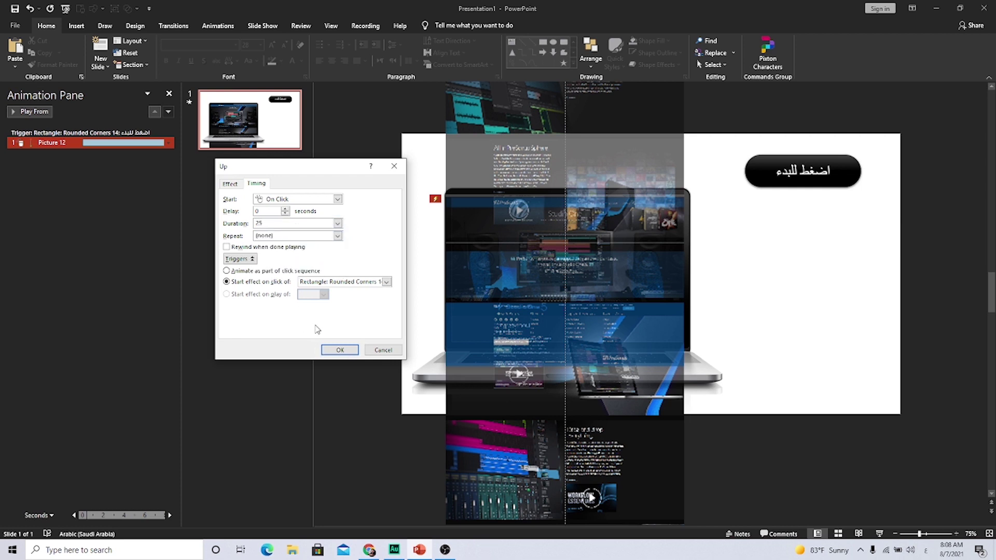
{"action": "key", "text": "Return"}
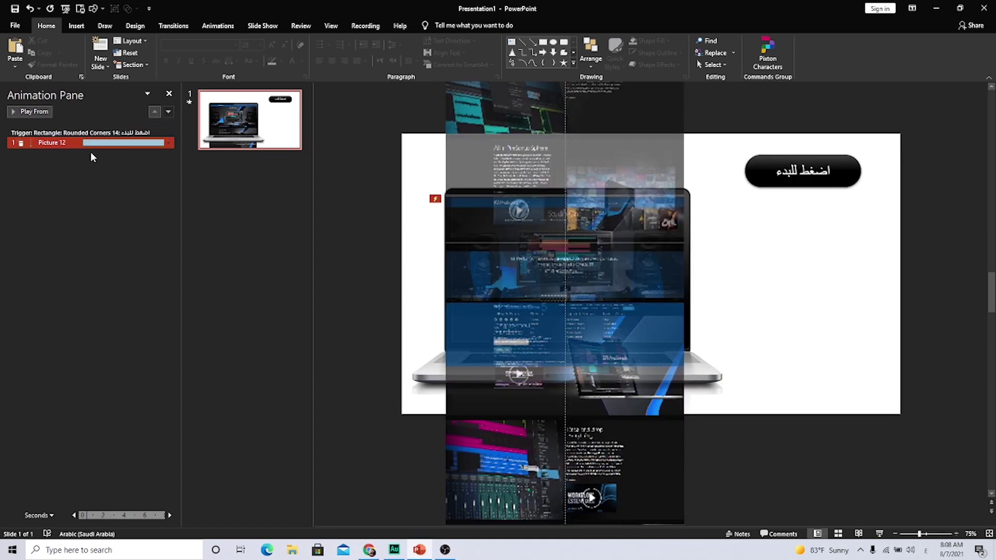
Recheck that the duration is 25 seconds and confirm the settings with OK.
{"action": "left_click", "coordinate": [169, 142]}
{"action": "left_click", "coordinate": [140, 192]}
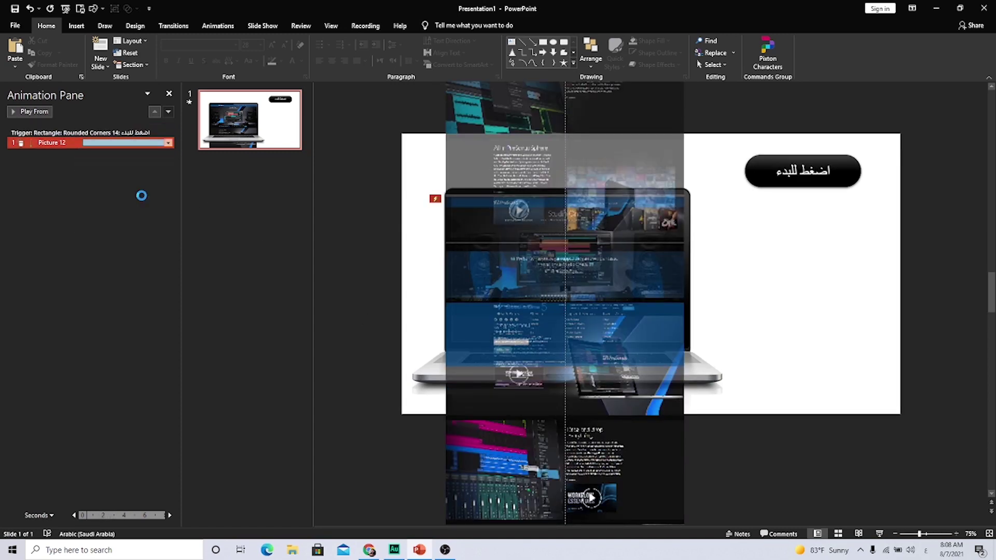
{"action": "left_click", "coordinate": [256, 184]}
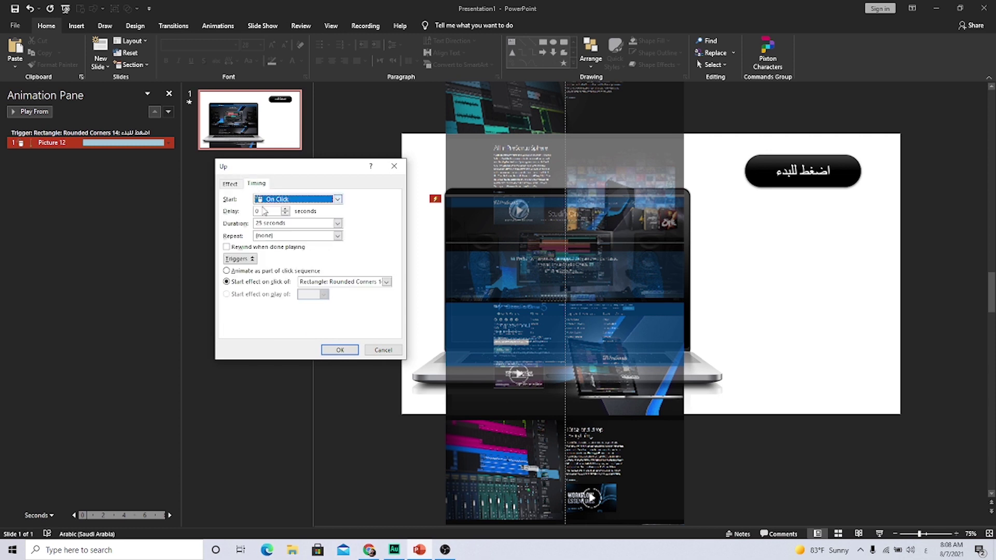
{"action": "left_click", "coordinate": [338, 224]}
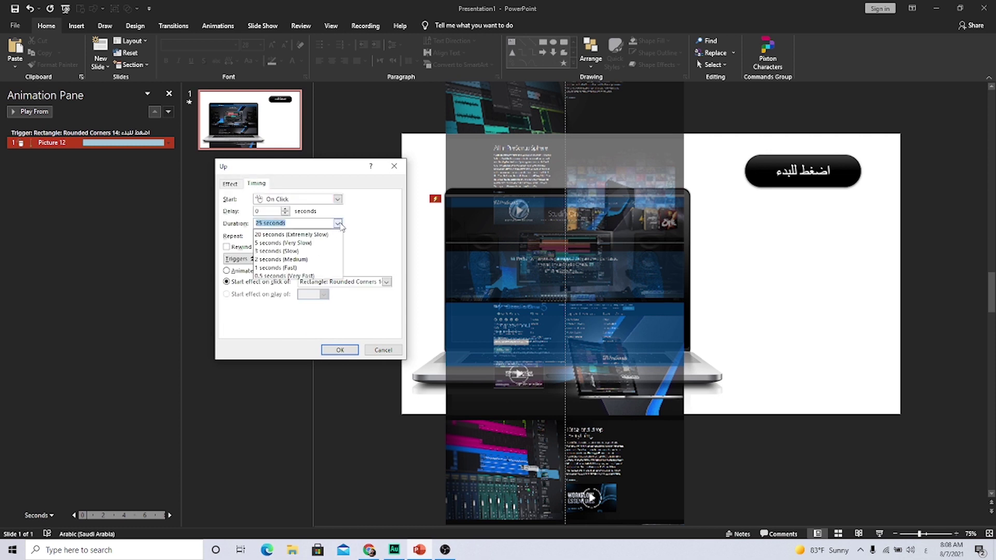
{"action": "left_click", "coordinate": [280, 235]}
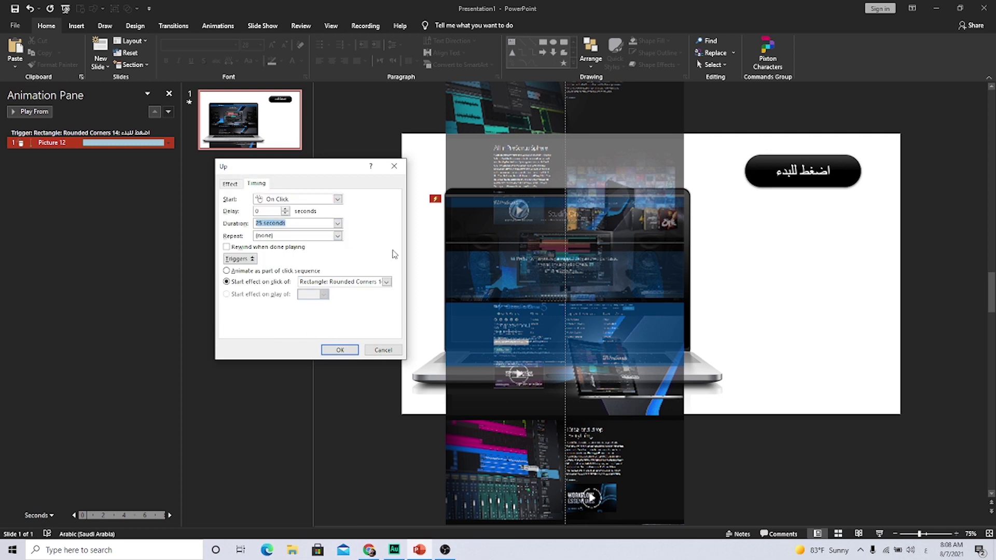
{"action": "left_click", "coordinate": [369, 350]}
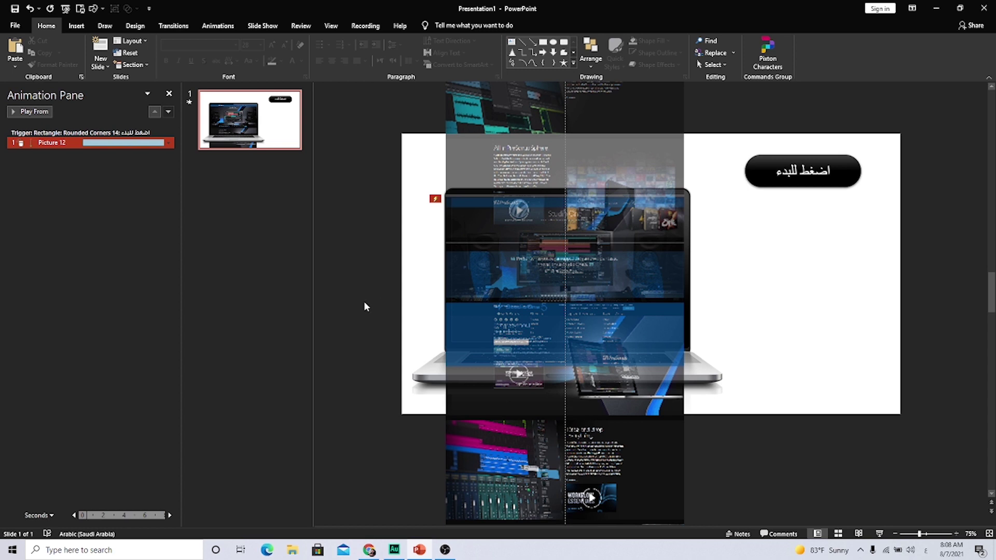
{"action": "left_click", "coordinate": [879, 534]}
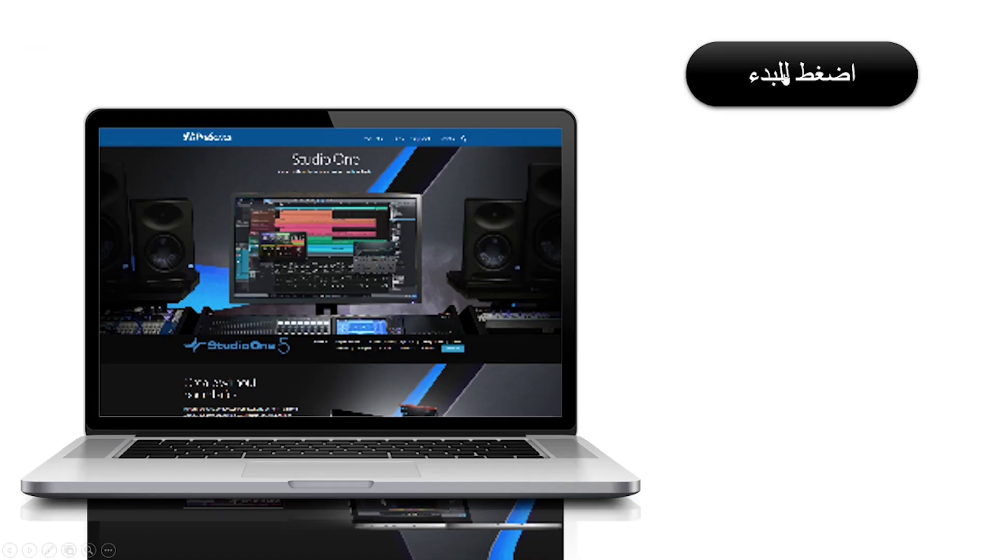
{"action": "left_click", "coordinate": [794, 77]}
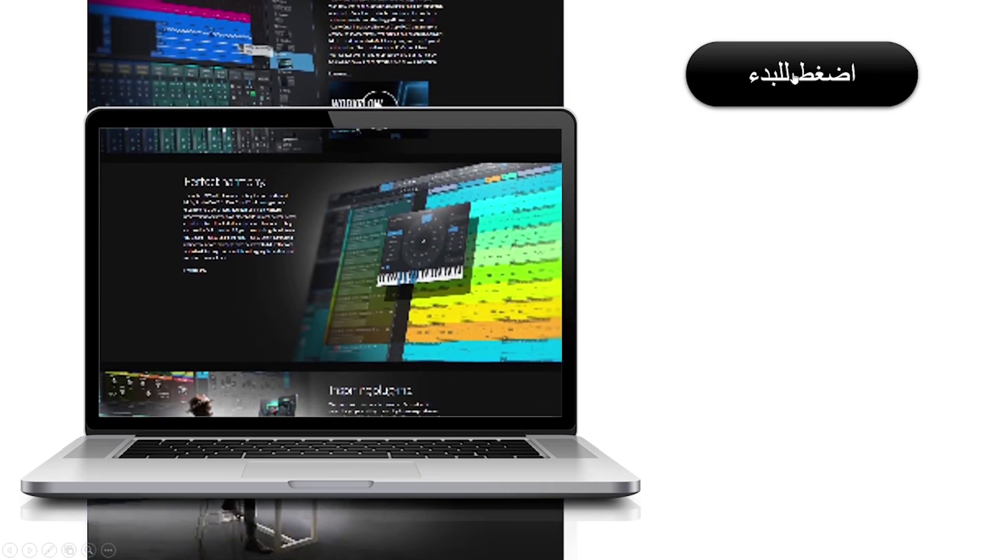
{"action": "key", "text": "Escape"}
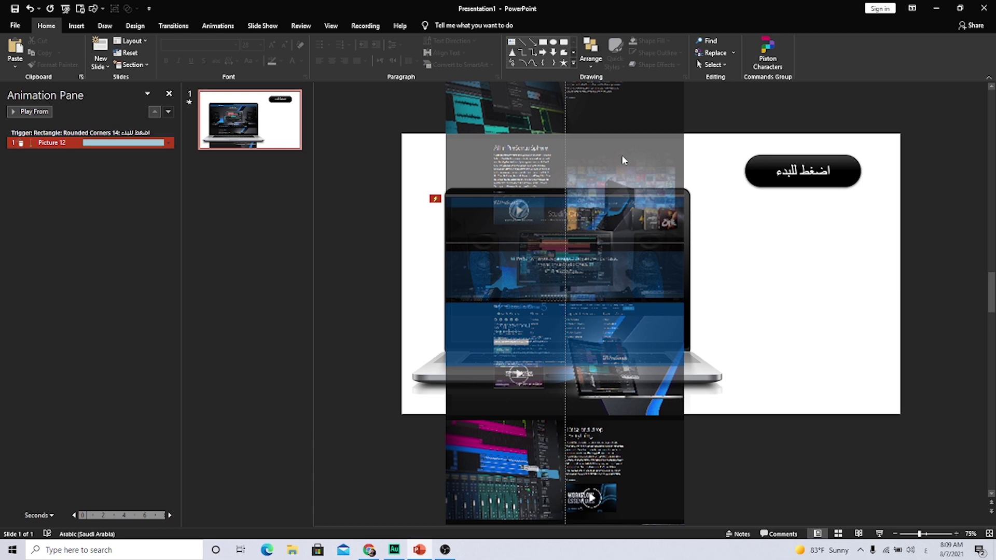
Draw a rectangle across the top of the slide above the laptop.
{"action": "left_click", "coordinate": [77, 25]}
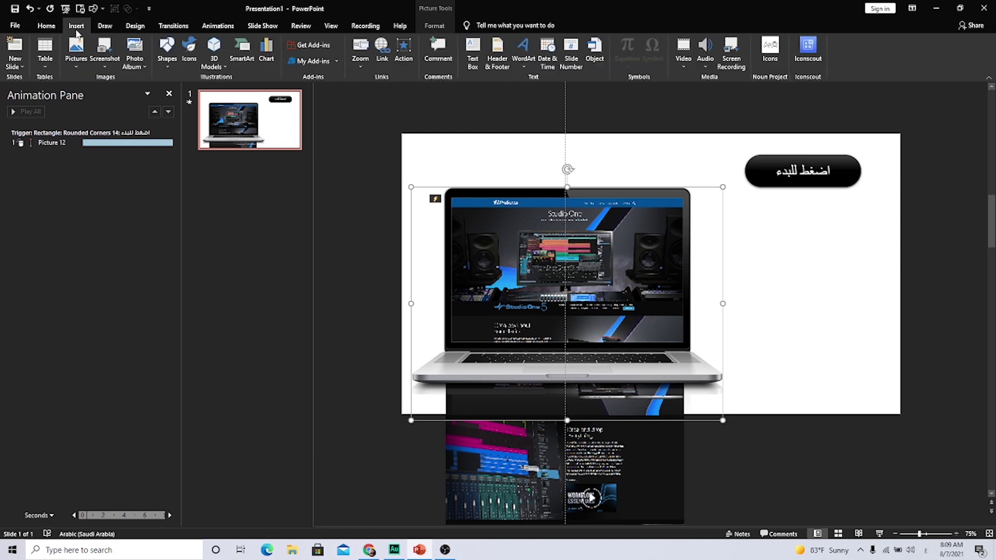
{"action": "left_click", "coordinate": [165, 67]}
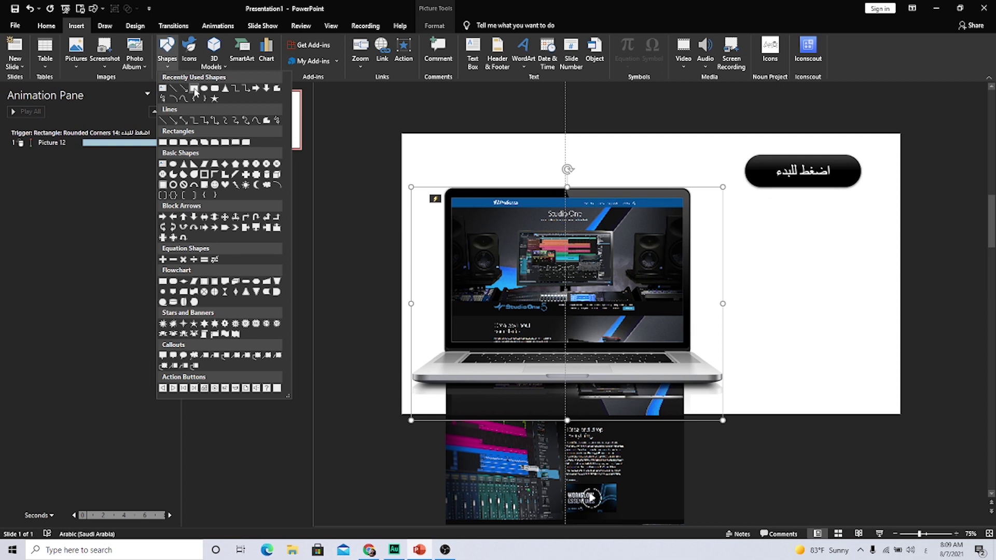
{"action": "left_click", "coordinate": [194, 89]}
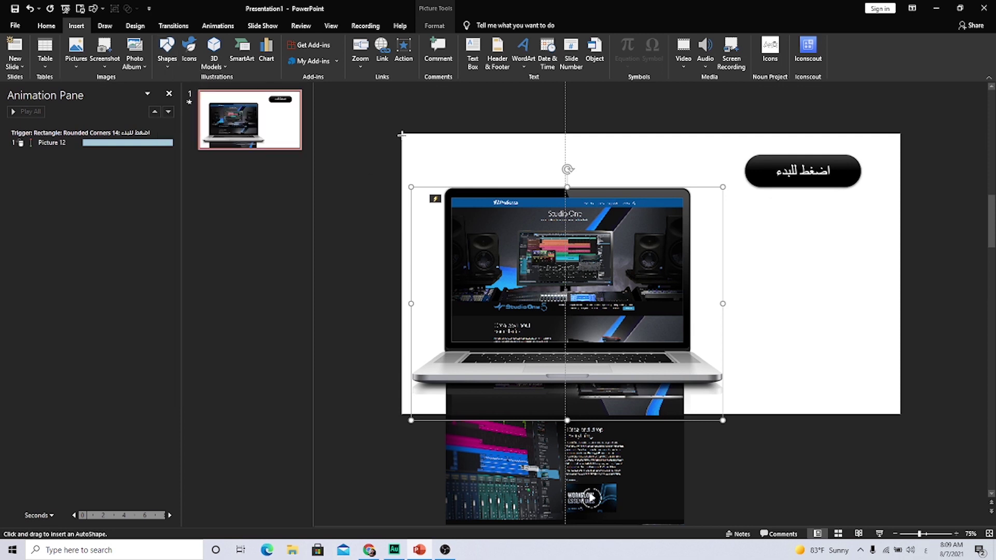
{"action": "left_click_drag", "start_coordinate": [402, 132], "coordinate": [721, 186]}
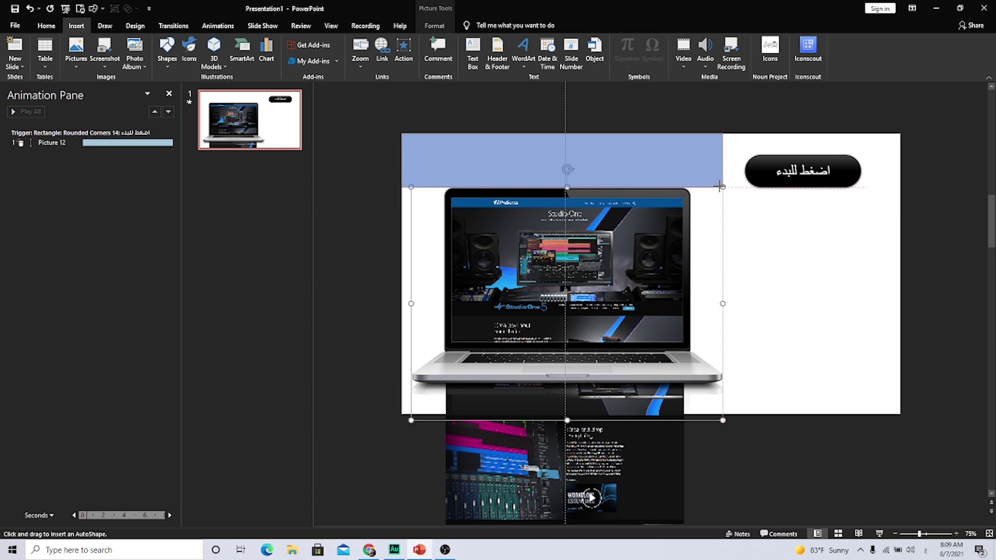
{"action": "left_click_drag", "start_coordinate": [725, 186], "coordinate": [737, 187]}
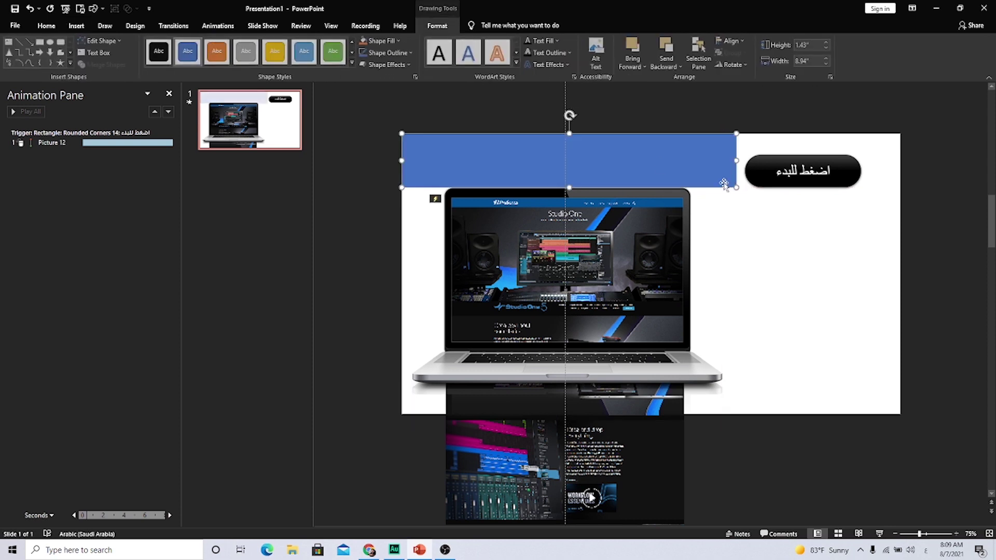
Give the rectangle no outline and a white fill, then deselect it.
{"action": "left_click", "coordinate": [379, 53]}
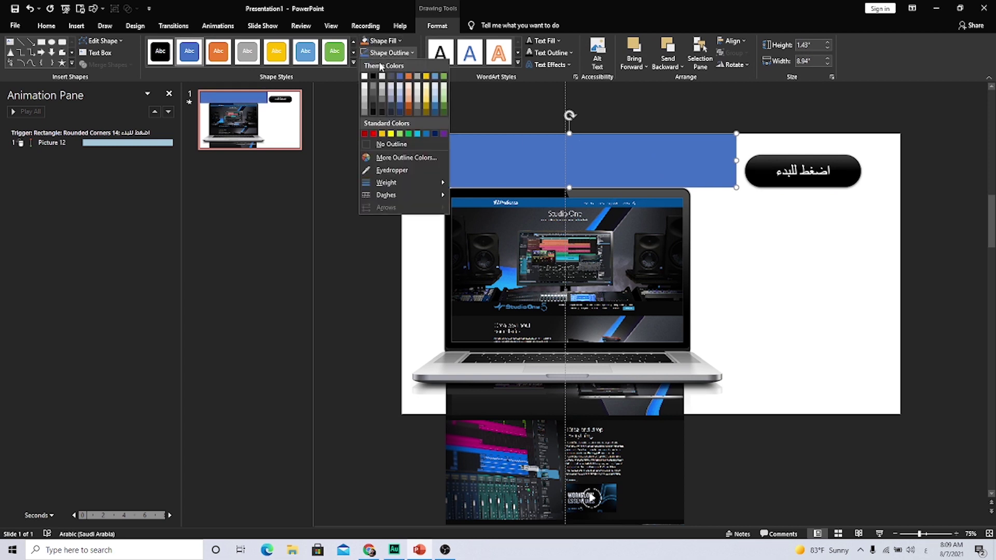
{"action": "left_click", "coordinate": [376, 146]}
{"action": "left_click", "coordinate": [387, 42]}
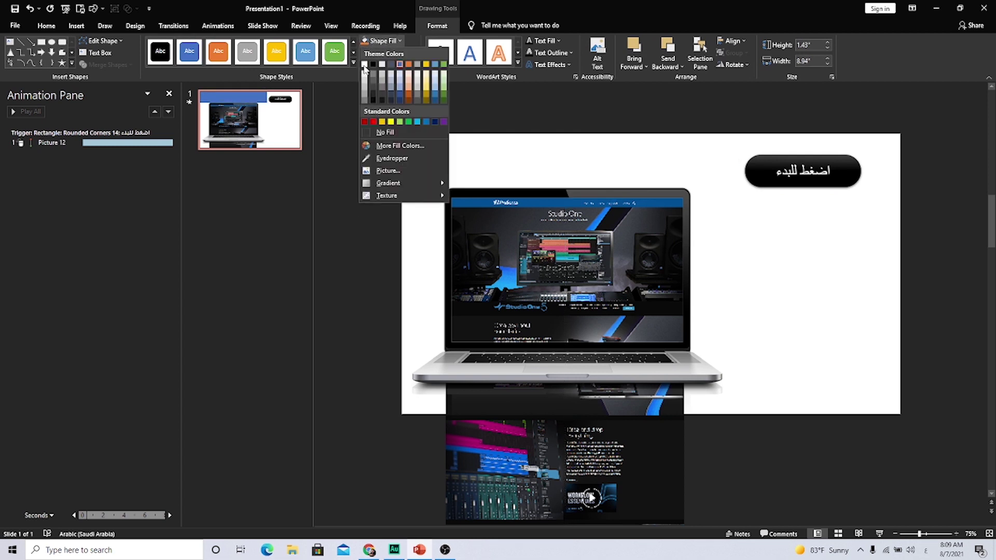
{"action": "left_click", "coordinate": [366, 67]}
{"action": "left_click", "coordinate": [746, 240]}
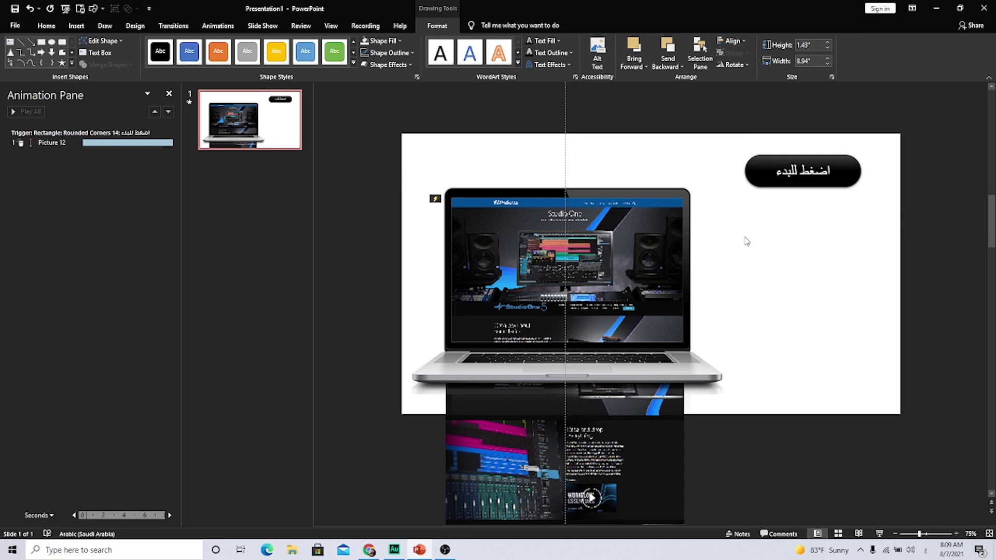
{"action": "left_click", "coordinate": [880, 534]}
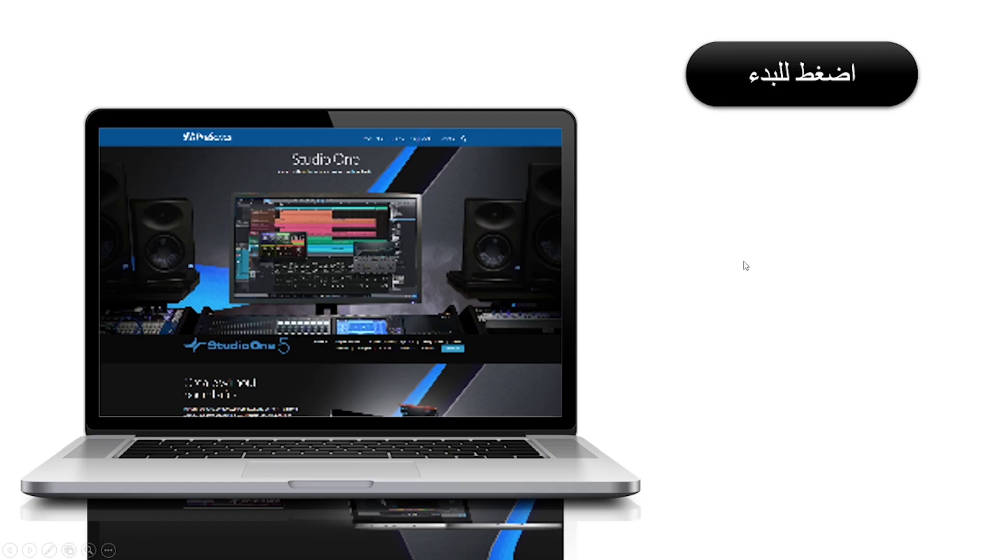
{"action": "left_click", "coordinate": [754, 91]}
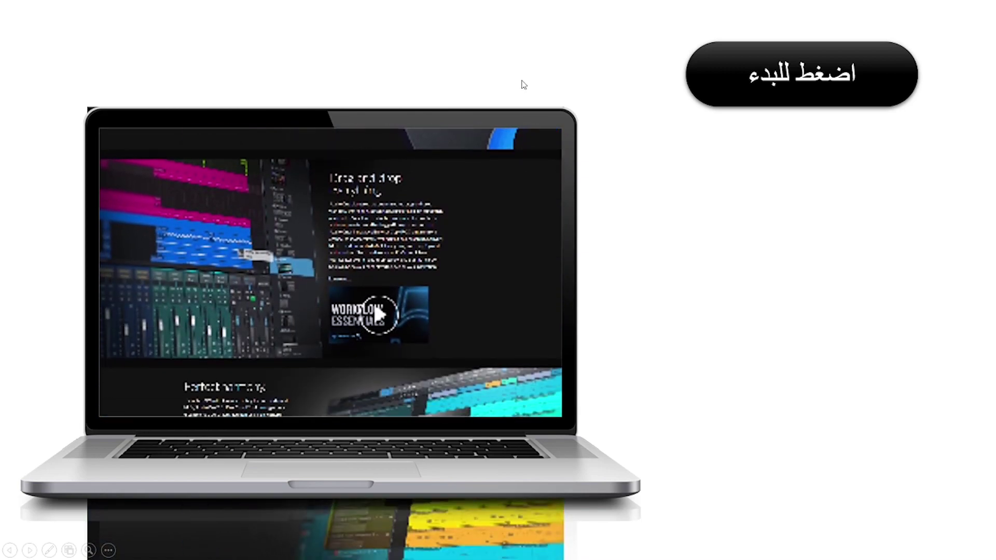
{"action": "key", "text": "Escape"}
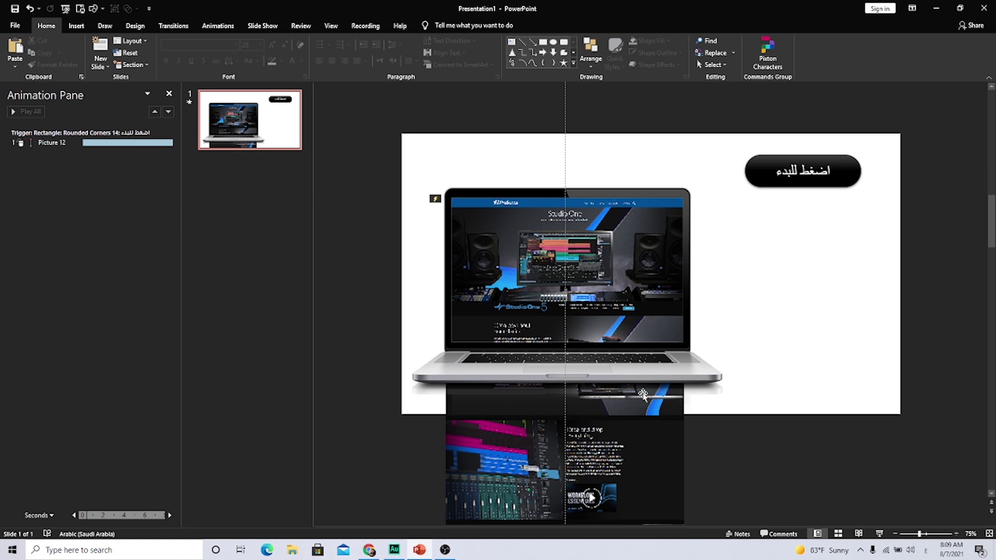
{"action": "left_click", "coordinate": [480, 148]}
{"action": "left_click_drag", "start_coordinate": [579, 171], "coordinate": [573, 387]}
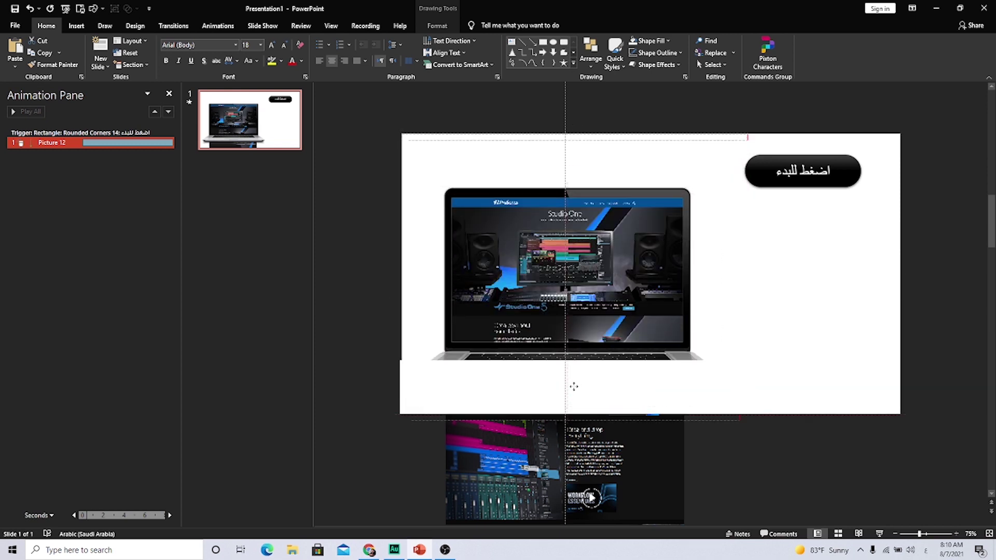
{"action": "left_click", "coordinate": [565, 359]}
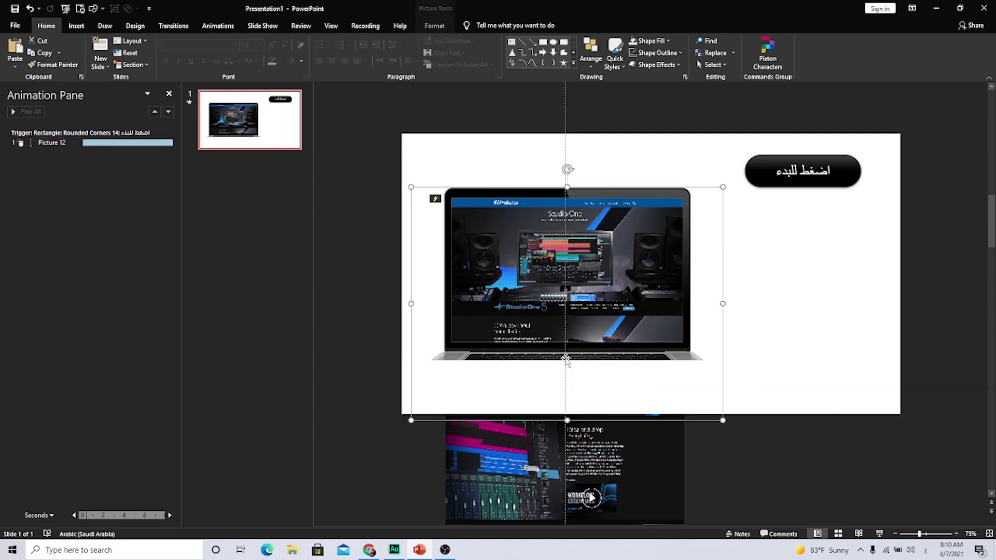
{"action": "left_click", "coordinate": [665, 392]}
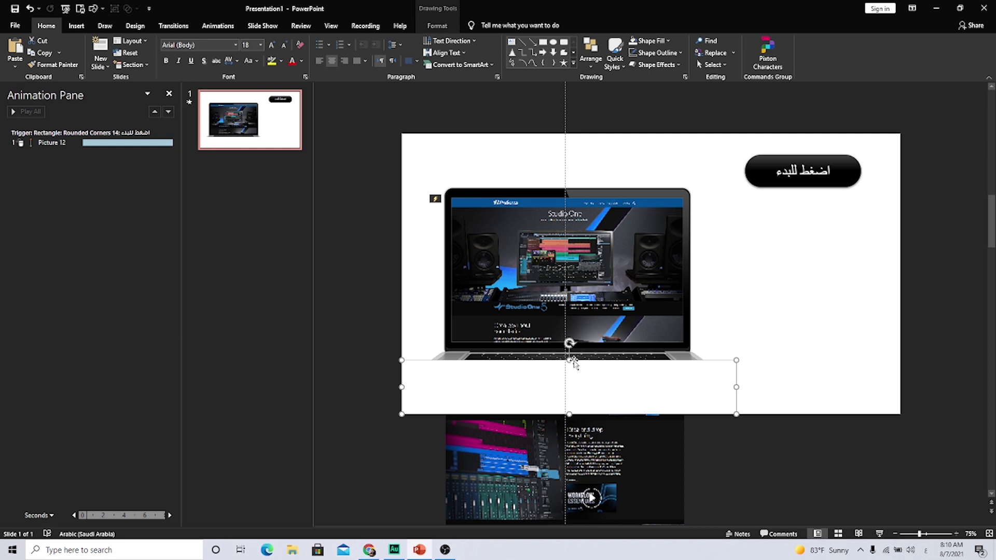
{"action": "left_click_drag", "start_coordinate": [571, 362], "coordinate": [577, 384]}
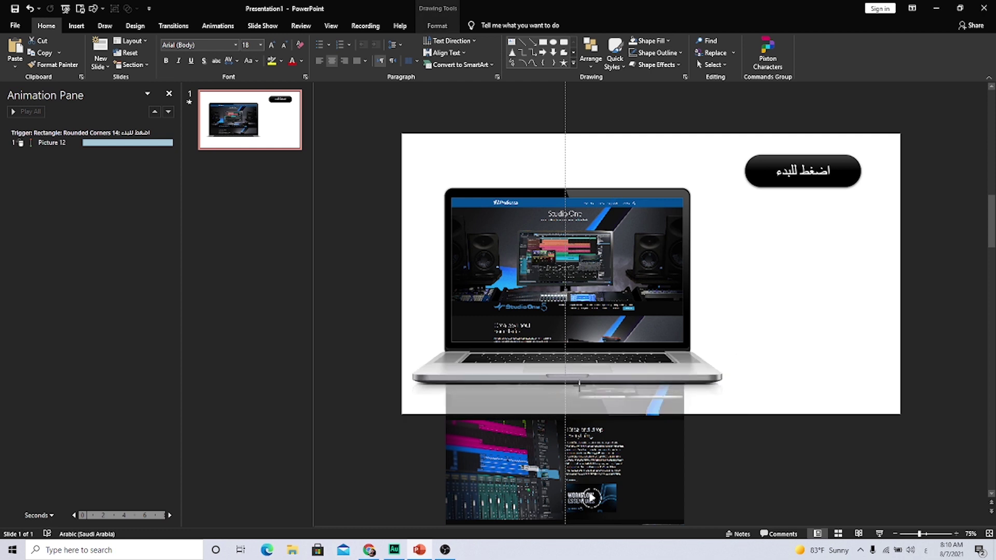
{"action": "left_click_drag", "start_coordinate": [577, 384], "coordinate": [580, 384]}
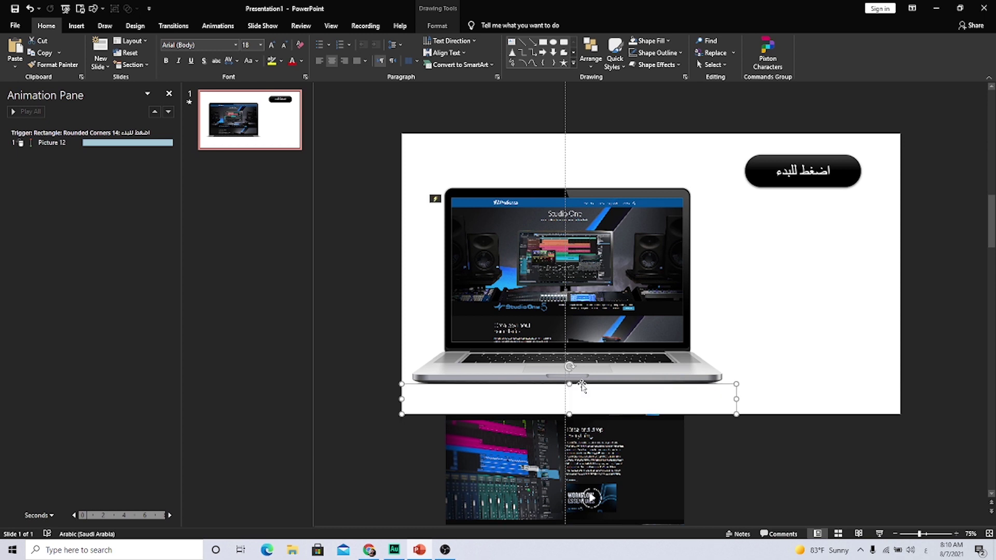
{"action": "left_click", "coordinate": [779, 371]}
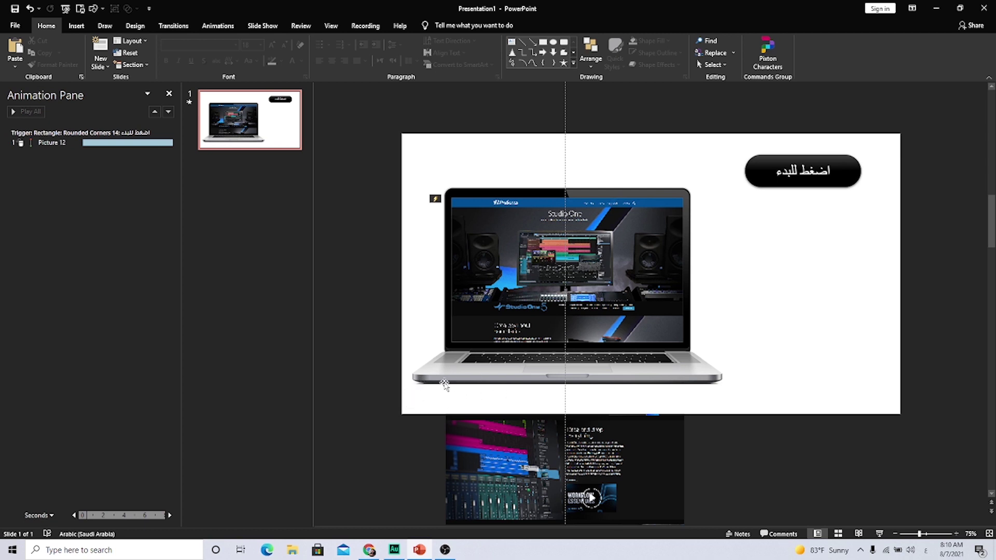
{"action": "left_click", "coordinate": [878, 534]}
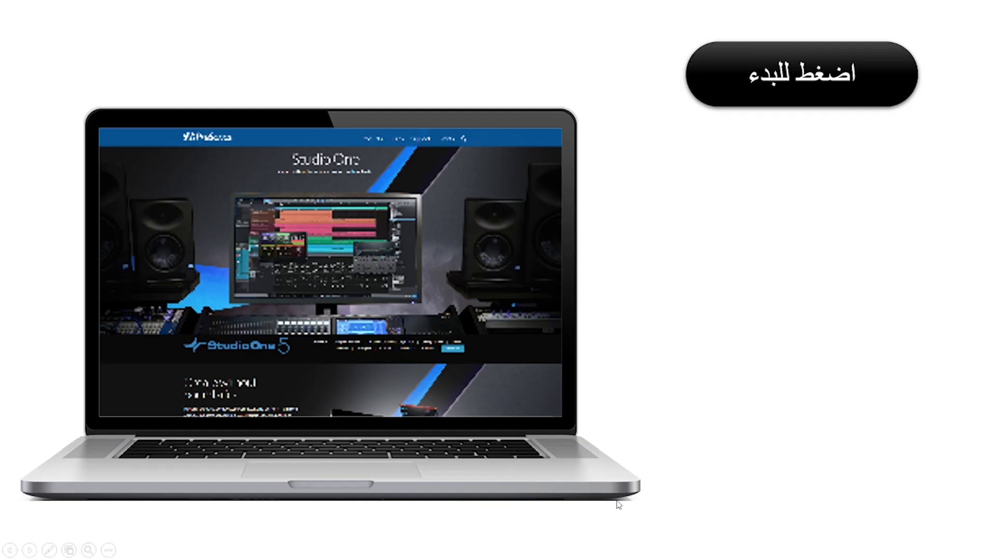
{"action": "key", "text": "Escape"}
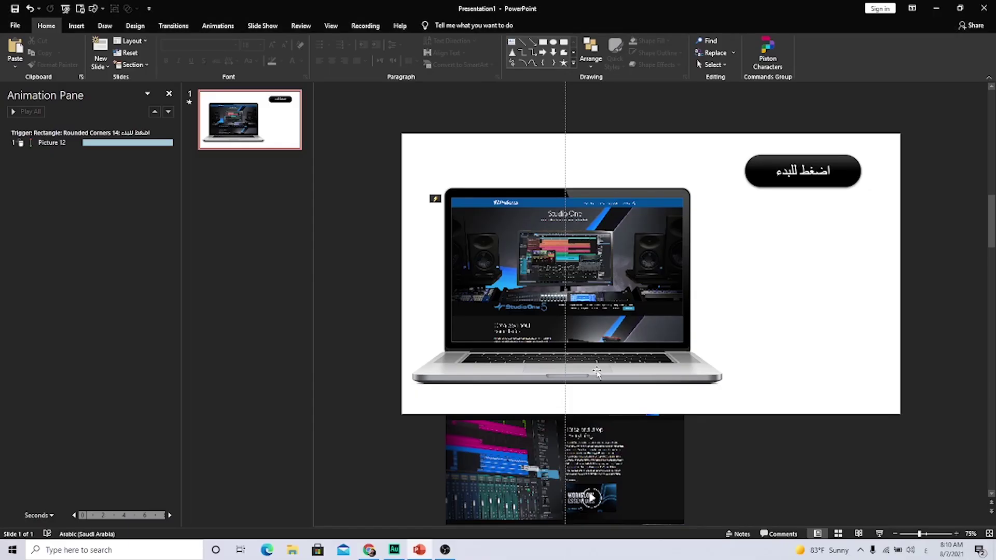
Nudge the laptop picture into alignment and start the full-screen slide show.
{"action": "left_click", "coordinate": [652, 370]}
{"action": "left_click", "coordinate": [659, 401]}
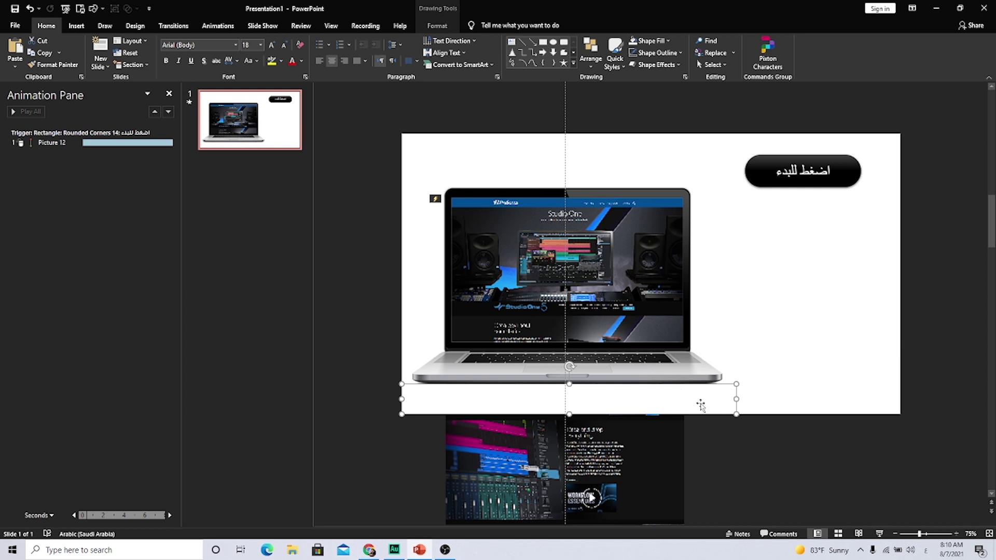
{"action": "left_click", "coordinate": [672, 387]}
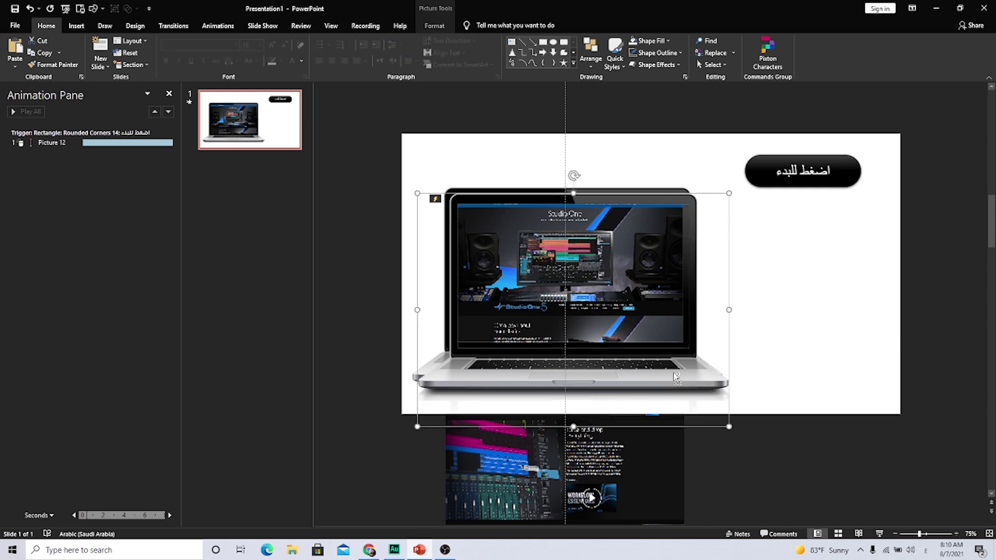
{"action": "left_click_drag", "start_coordinate": [656, 377], "coordinate": [648, 371]}
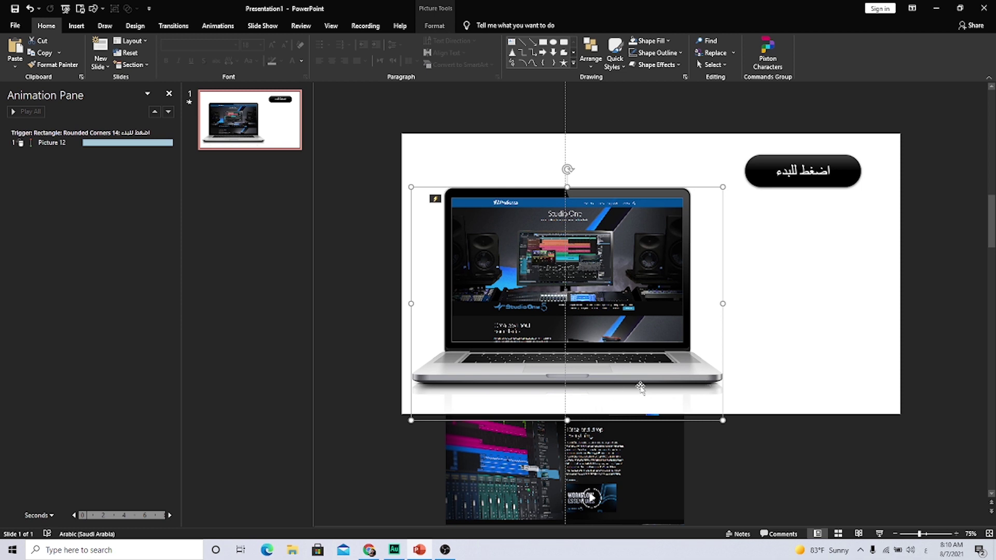
{"action": "left_click", "coordinate": [878, 533]}
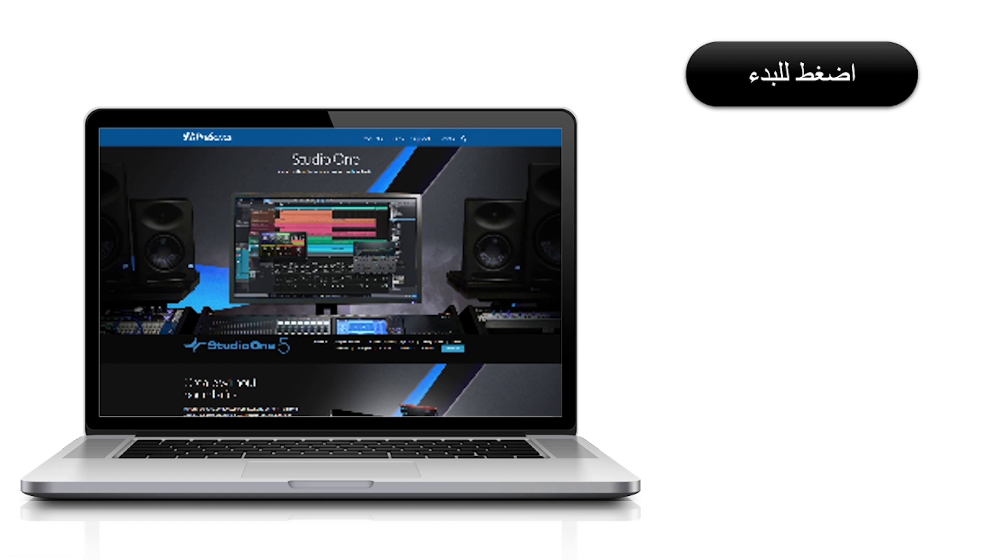
In the show, click the black اضغط للبدء button to start the screen's scrolling.
{"action": "left_click", "coordinate": [802, 75]}
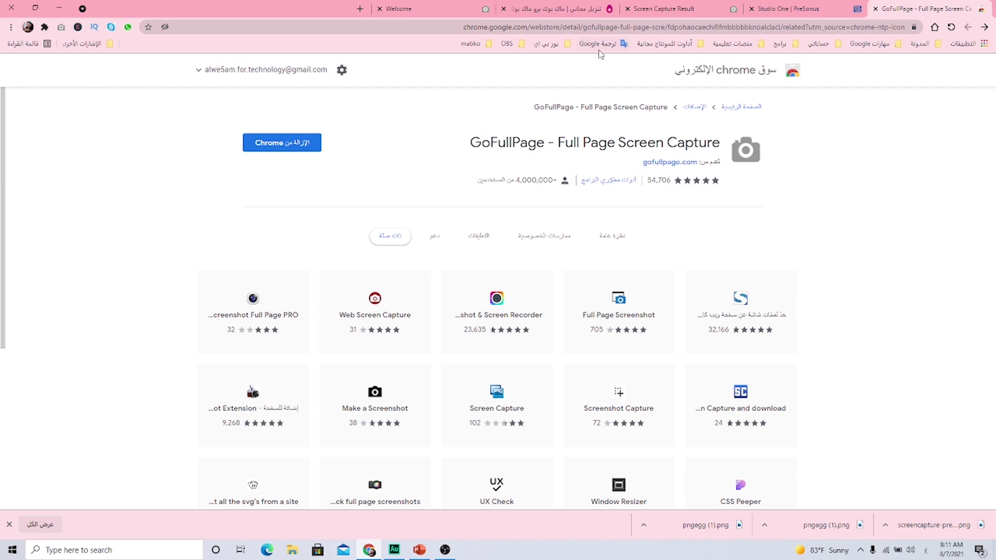
Open the Unsplash home page from the free stock sites bookmarks and scroll through it.
{"action": "left_click", "coordinate": [417, 9]}
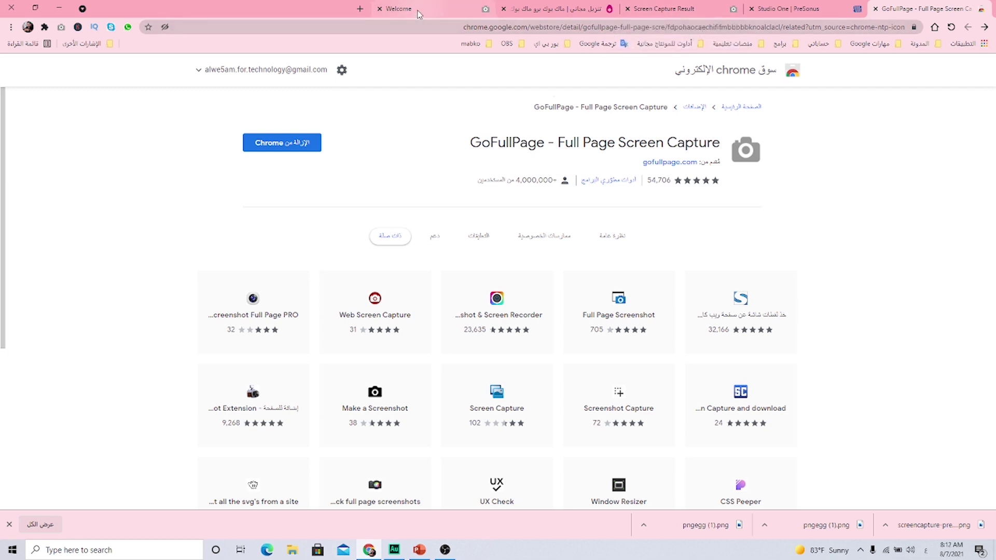
{"action": "left_click", "coordinate": [666, 44]}
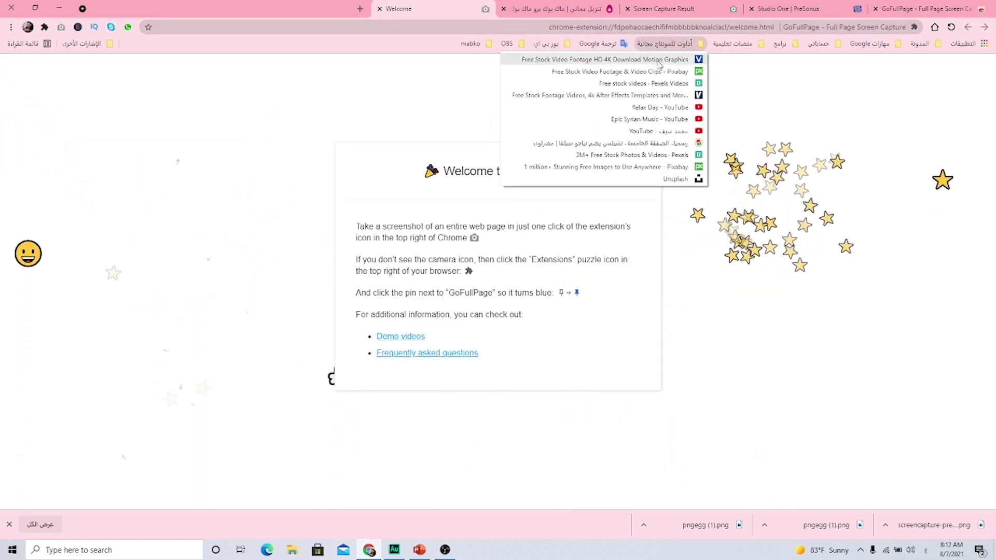
{"action": "left_click", "coordinate": [675, 179]}
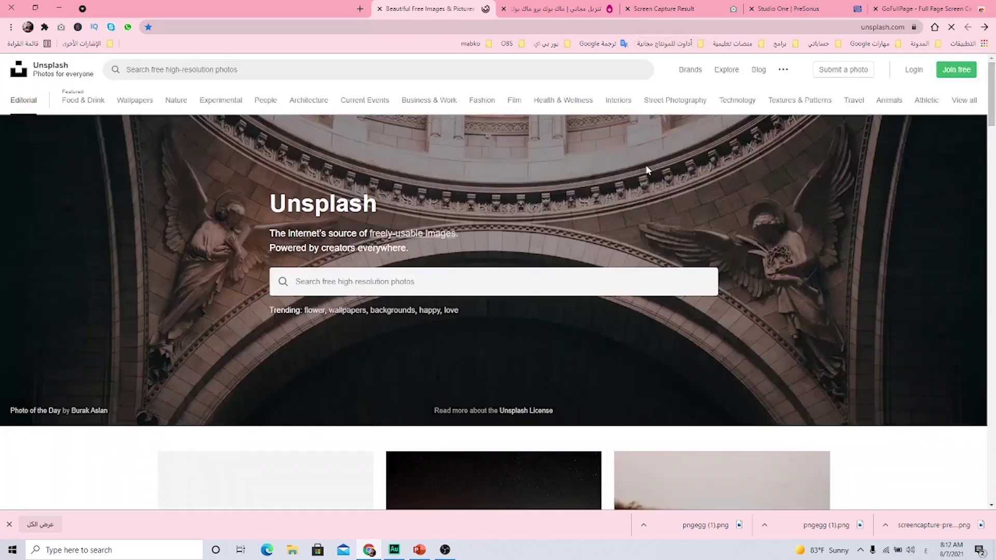
{"action": "scroll", "coordinate": [631, 340], "scroll_direction": "down", "scroll_amount": 10}
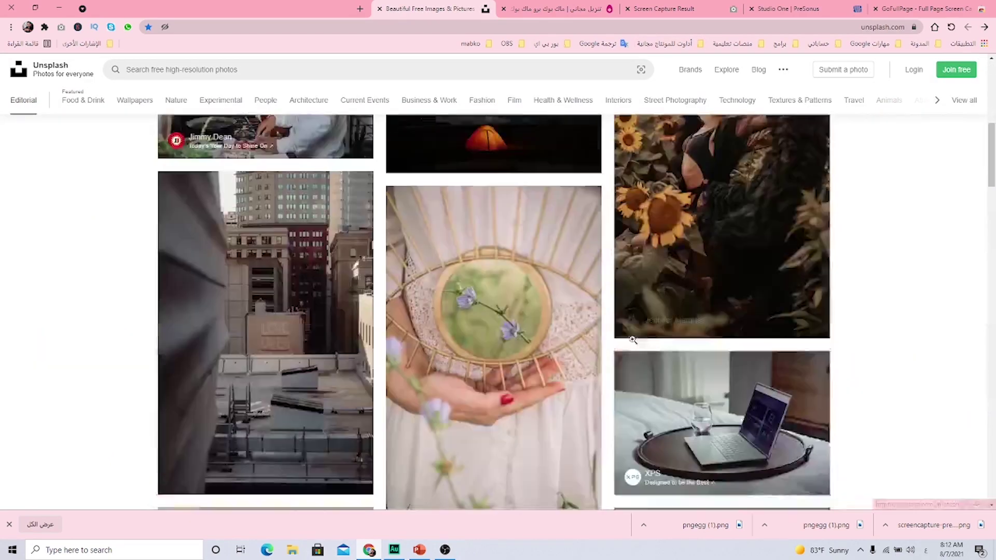
{"action": "scroll", "coordinate": [632, 340], "scroll_direction": "down", "scroll_amount": 5}
{"action": "scroll", "coordinate": [631, 340], "scroll_direction": "down", "scroll_amount": 5}
{"action": "scroll", "coordinate": [632, 338], "scroll_direction": "down", "scroll_amount": 5}
{"action": "scroll", "coordinate": [675, 332], "scroll_direction": "down", "scroll_amount": 5}
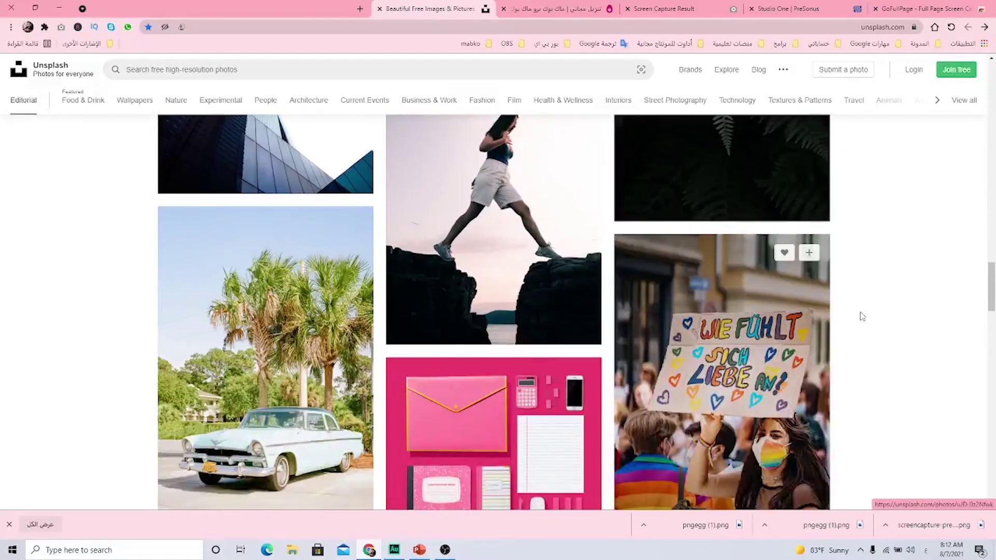
{"action": "mouse_move", "coordinate": [991, 295]}
{"action": "left_mouse_down"}
{"action": "mouse_move", "coordinate": [992, 387]}
{"action": "mouse_move", "coordinate": [992, 83]}
{"action": "left_mouse_up"}
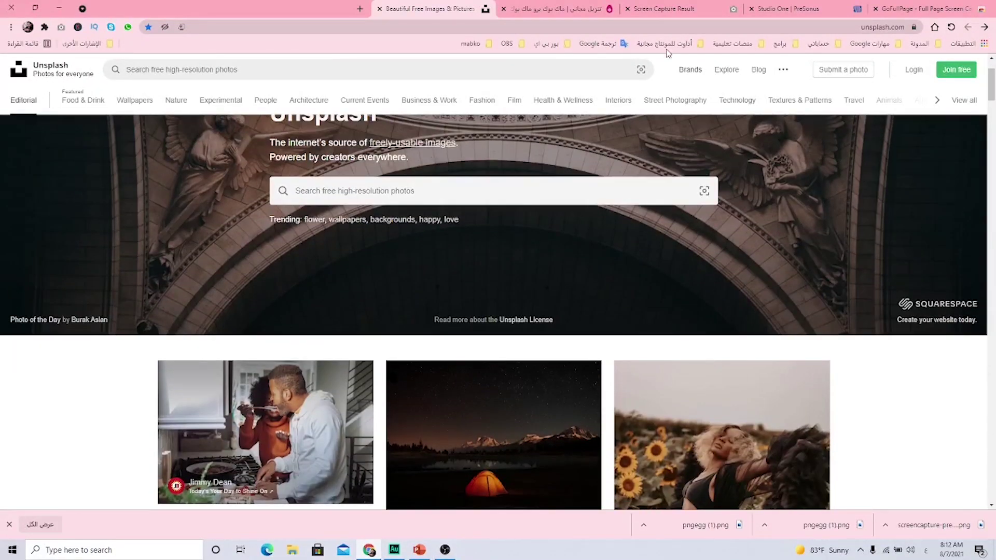
Load the Videvo stock-footage page, scroll through it, and capture it with GoFullPage.
{"action": "left_click", "coordinate": [666, 44]}
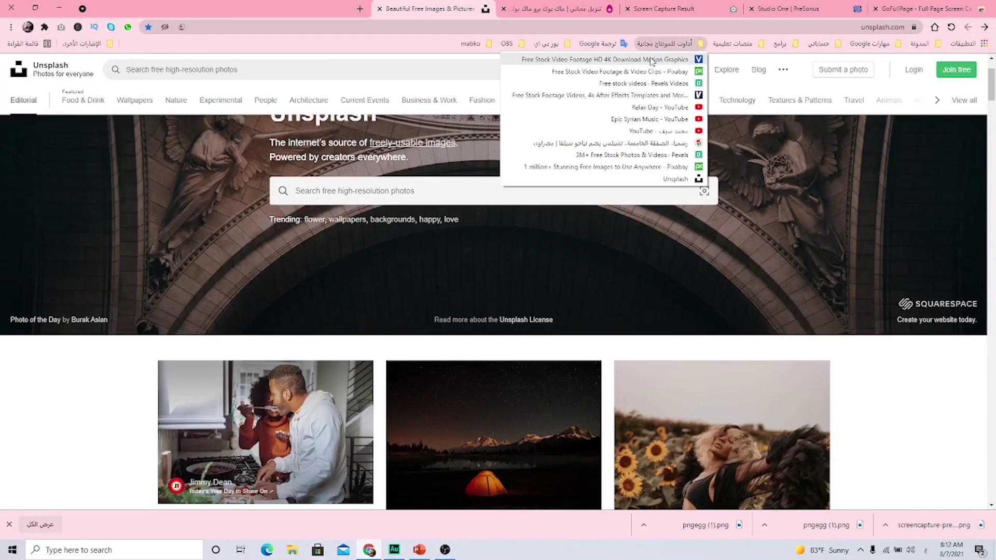
{"action": "left_click", "coordinate": [653, 59]}
{"action": "scroll", "coordinate": [735, 217], "scroll_direction": "down", "scroll_amount": 4}
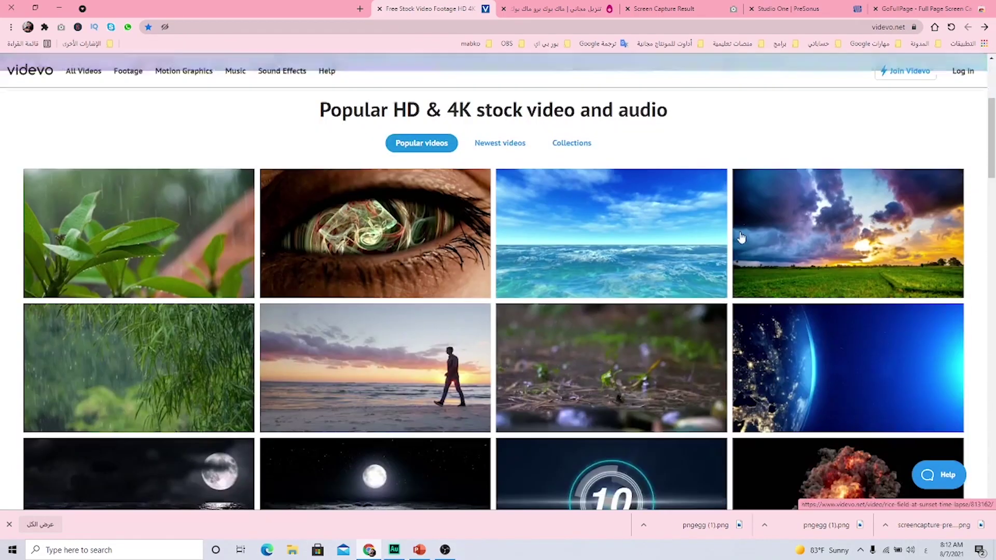
{"action": "scroll", "coordinate": [739, 239], "scroll_direction": "down", "scroll_amount": 5}
{"action": "scroll", "coordinate": [740, 239], "scroll_direction": "down", "scroll_amount": 5}
{"action": "scroll", "coordinate": [743, 240], "scroll_direction": "down", "scroll_amount": 5}
{"action": "scroll", "coordinate": [743, 239], "scroll_direction": "up", "scroll_amount": 5}
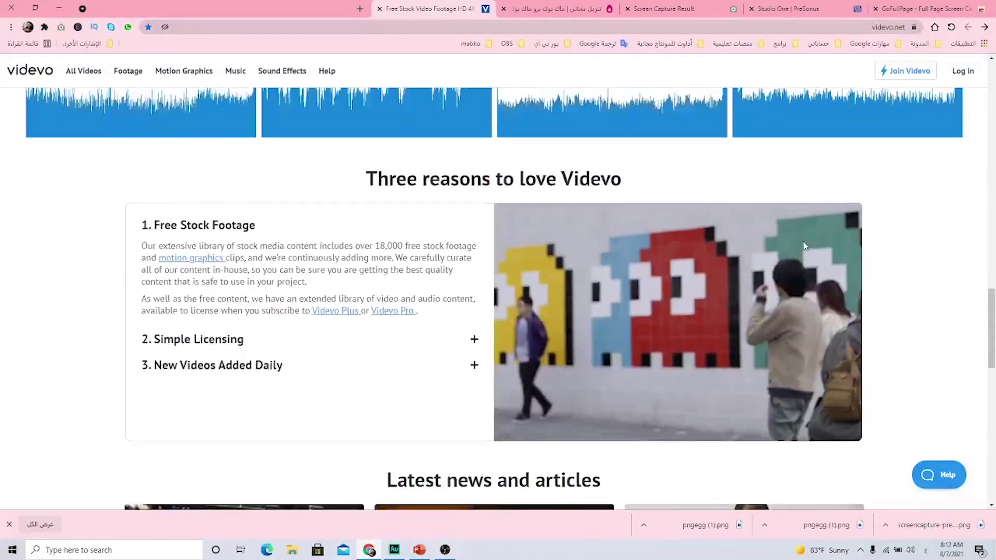
{"action": "scroll", "coordinate": [778, 249], "scroll_direction": "up", "scroll_amount": 5}
{"action": "scroll", "coordinate": [877, 260], "scroll_direction": "up", "scroll_amount": 5}
{"action": "scroll", "coordinate": [841, 240], "scroll_direction": "up", "scroll_amount": 4}
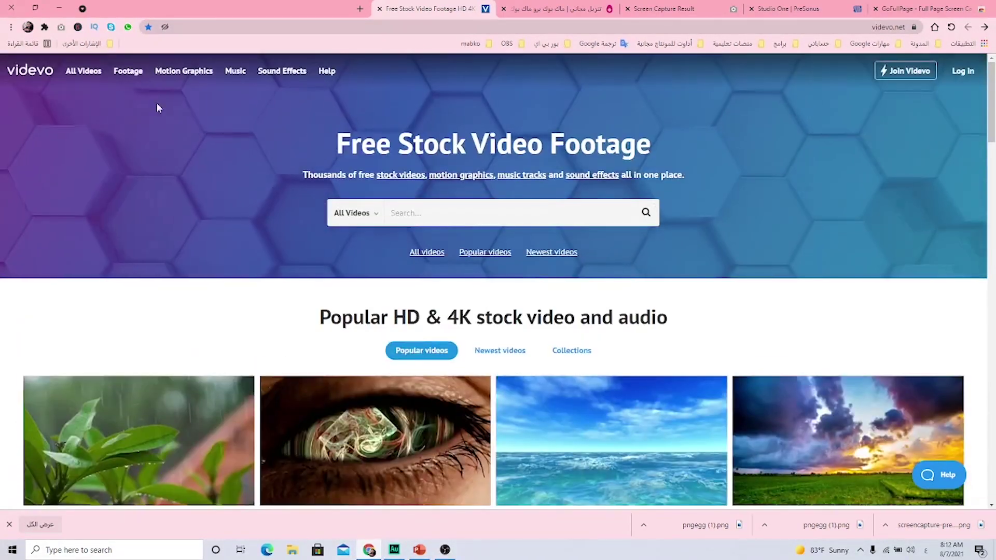
{"action": "left_click", "coordinate": [62, 27]}
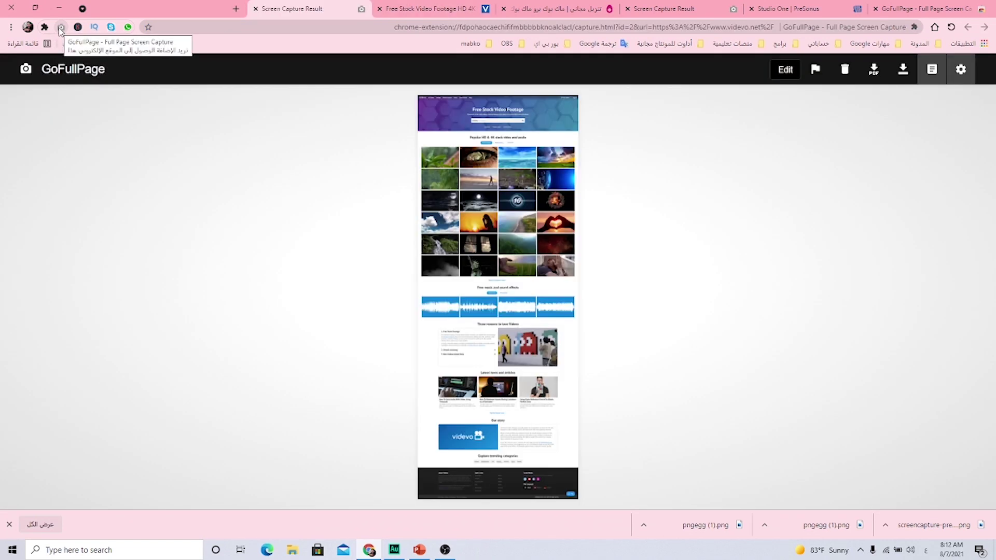
Download the capture as a PNG to the Desktop and return to PowerPoint.
{"action": "left_click", "coordinate": [903, 70]}
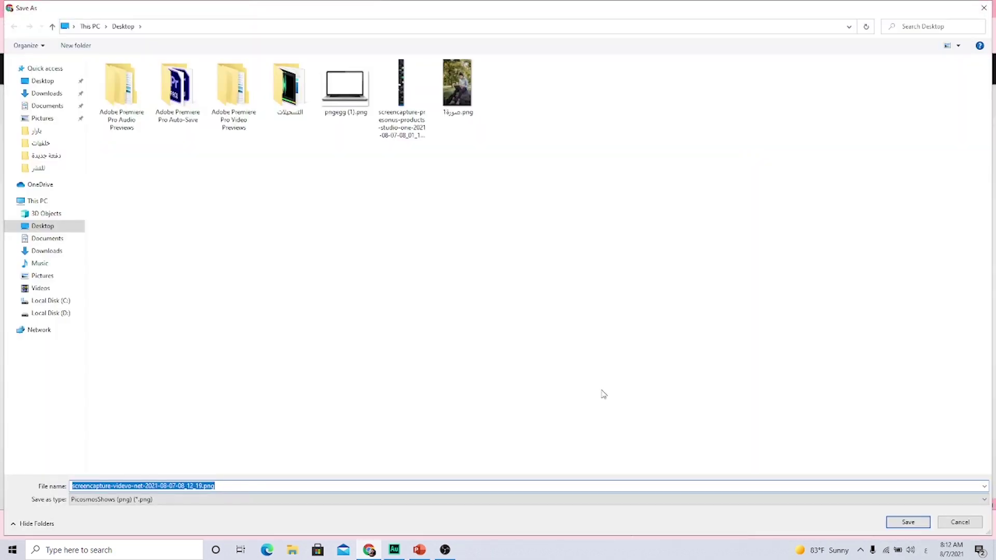
{"action": "left_click", "coordinate": [908, 522]}
{"action": "left_click", "coordinate": [420, 548]}
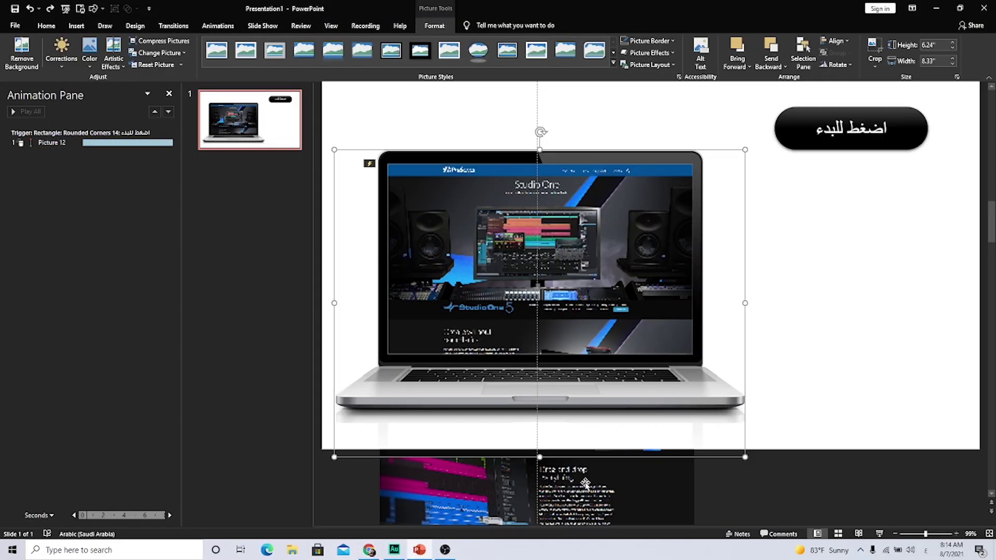
Delete the old Studio One screenshot and insert the screencapture-videvo PNG from this device.
{"action": "key", "text": "Delete"}
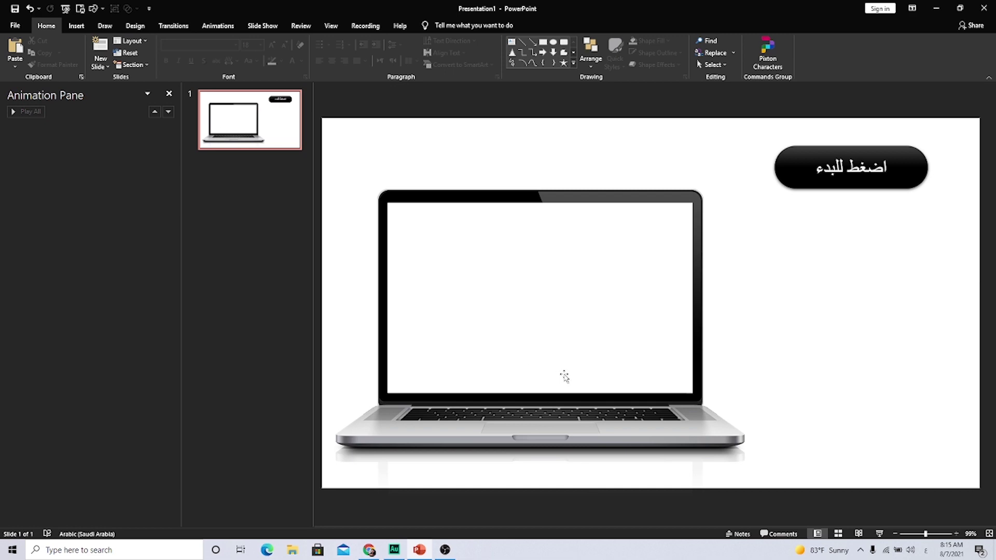
{"action": "left_click", "coordinate": [76, 26]}
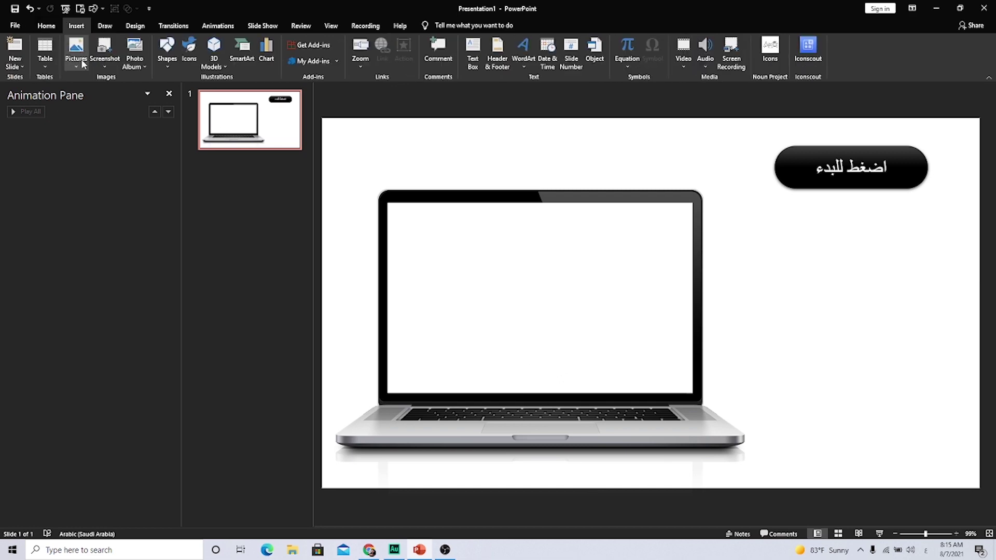
{"action": "left_click", "coordinate": [83, 68]}
{"action": "left_click", "coordinate": [84, 90]}
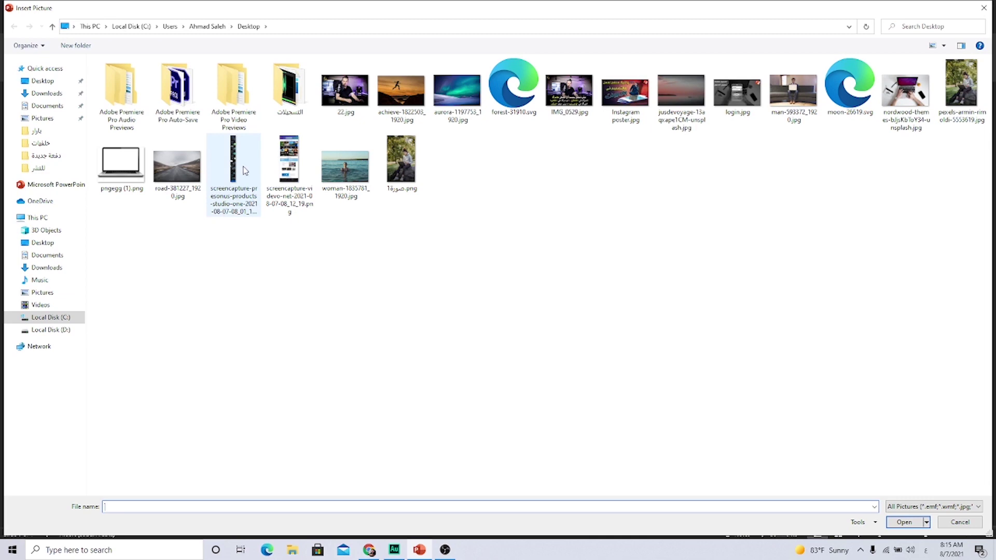
{"action": "left_click", "coordinate": [281, 162]}
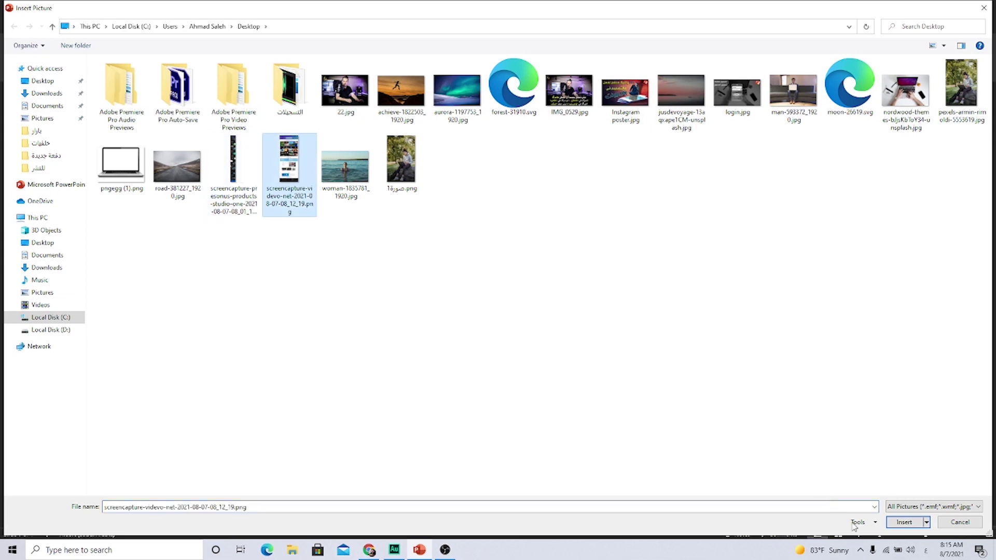
{"action": "left_click", "coordinate": [904, 522]}
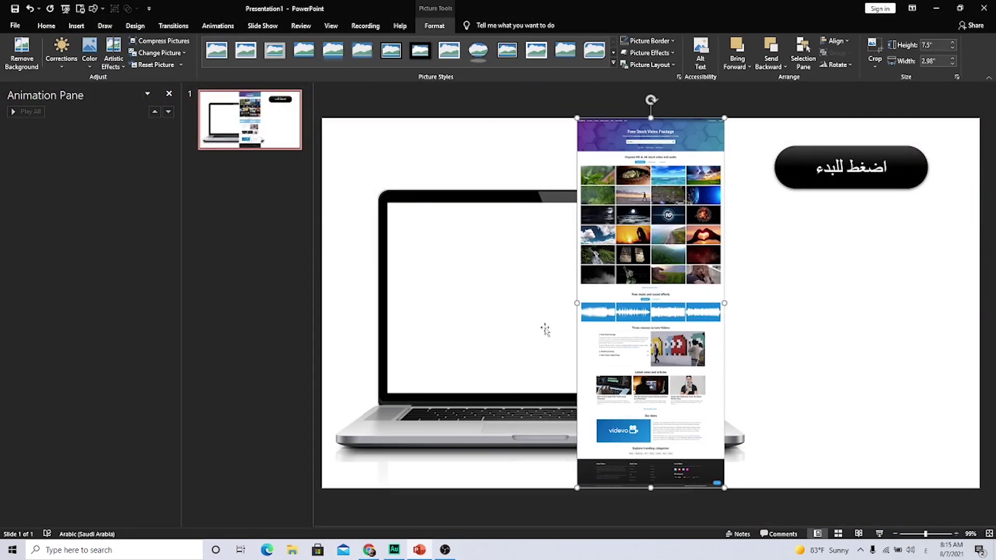
Move and resize the Videvo capture to 6.24" wide so it fills the laptop screen.
{"action": "left_click_drag", "start_coordinate": [581, 322], "coordinate": [399, 432]}
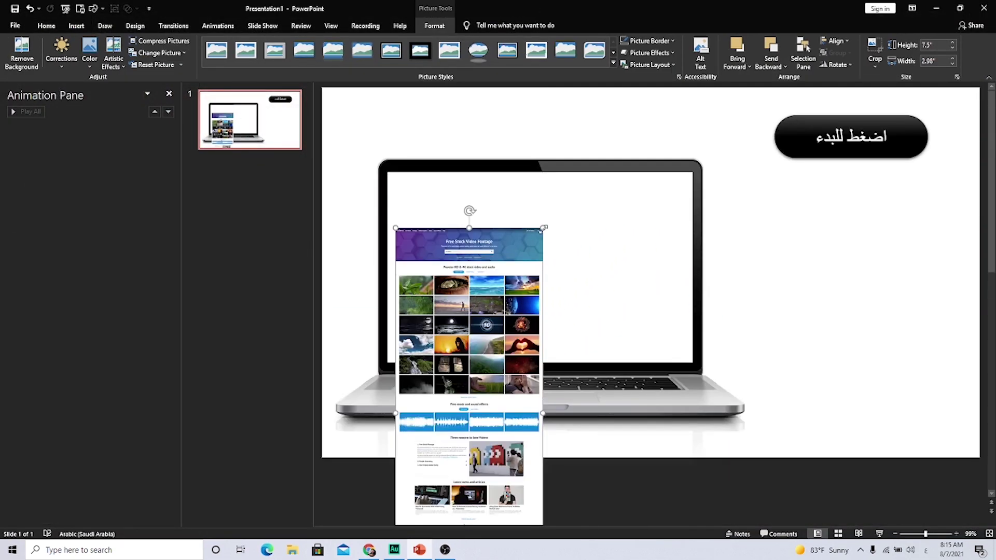
{"action": "left_click_drag", "start_coordinate": [544, 229], "coordinate": [693, 128]}
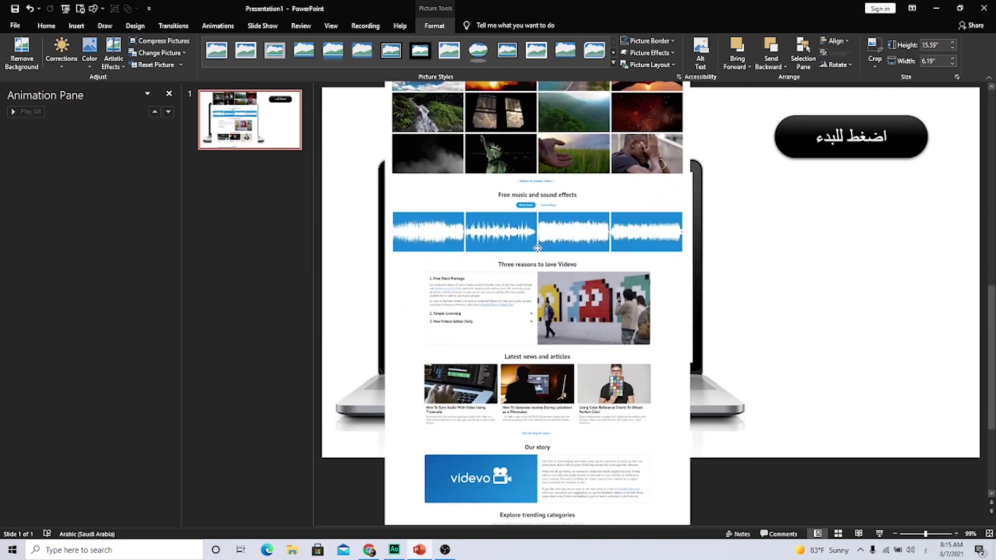
{"action": "key", "text": "Down"}
{"action": "key", "text": "Down"}
{"action": "key", "text": "Down"}
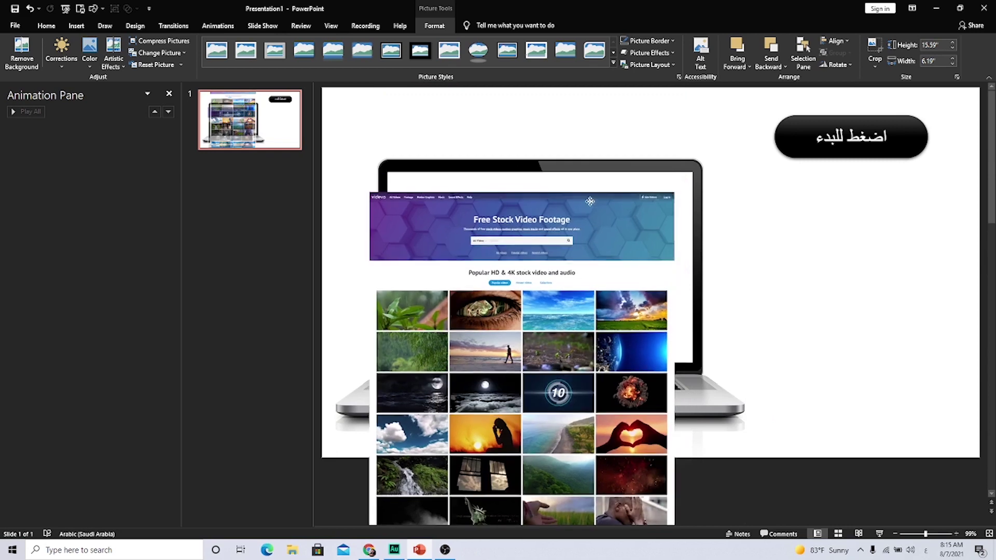
{"action": "left_click_drag", "start_coordinate": [590, 201], "coordinate": [607, 181]}
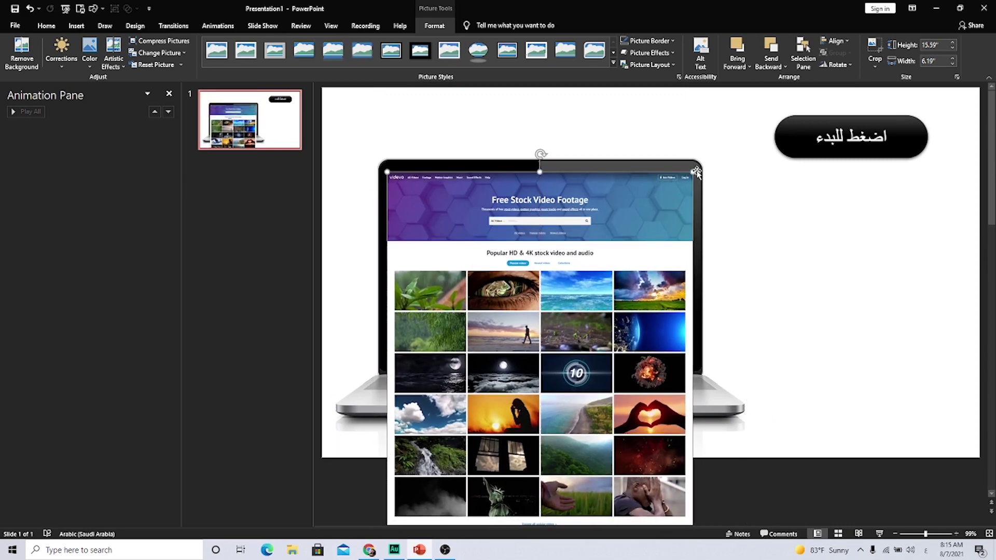
{"action": "left_click_drag", "start_coordinate": [695, 170], "coordinate": [697, 168]}
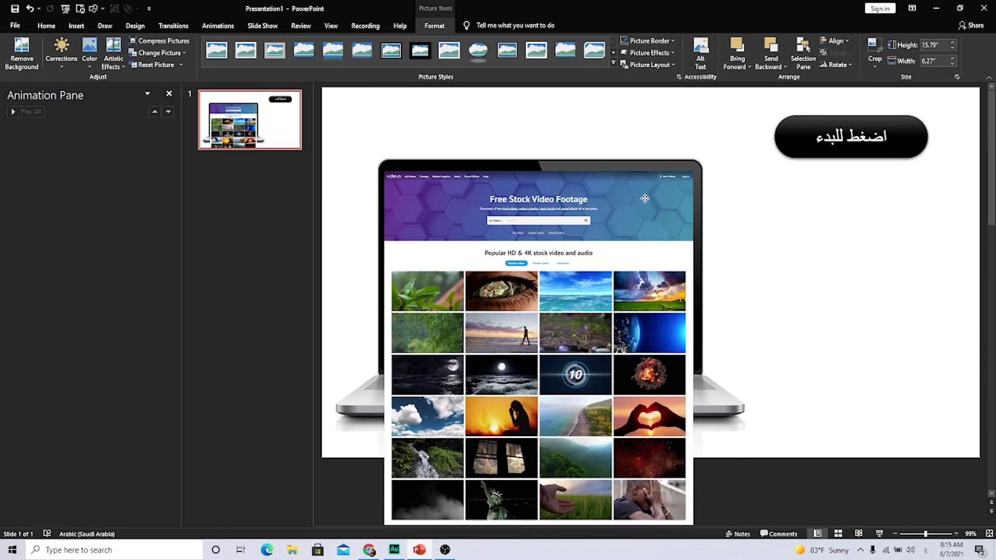
{"action": "left_click_drag", "start_coordinate": [646, 198], "coordinate": [649, 198]}
{"action": "left_click_drag", "start_coordinate": [696, 170], "coordinate": [693, 173]}
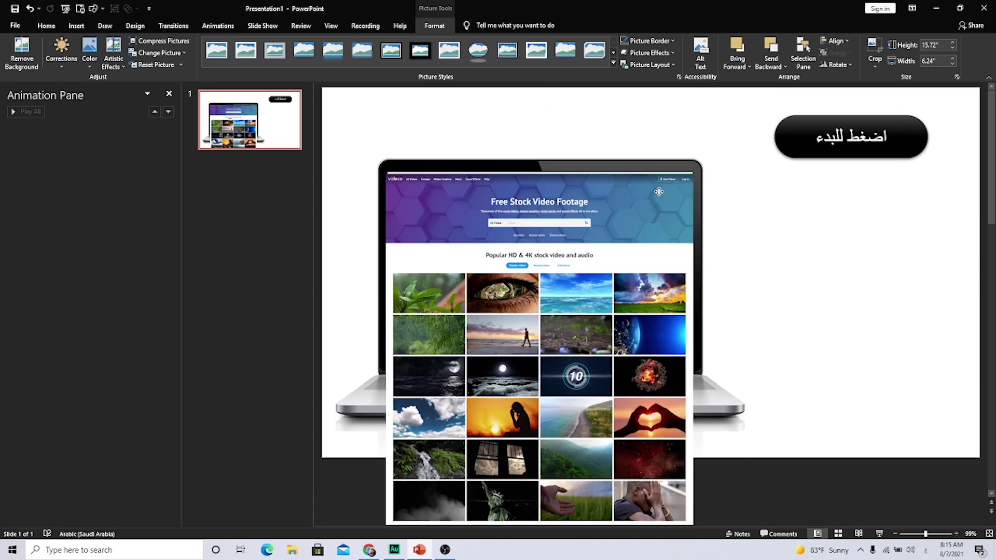
Send the Videvo capture to the back, behind the laptop picture.
{"action": "left_click", "coordinate": [614, 201]}
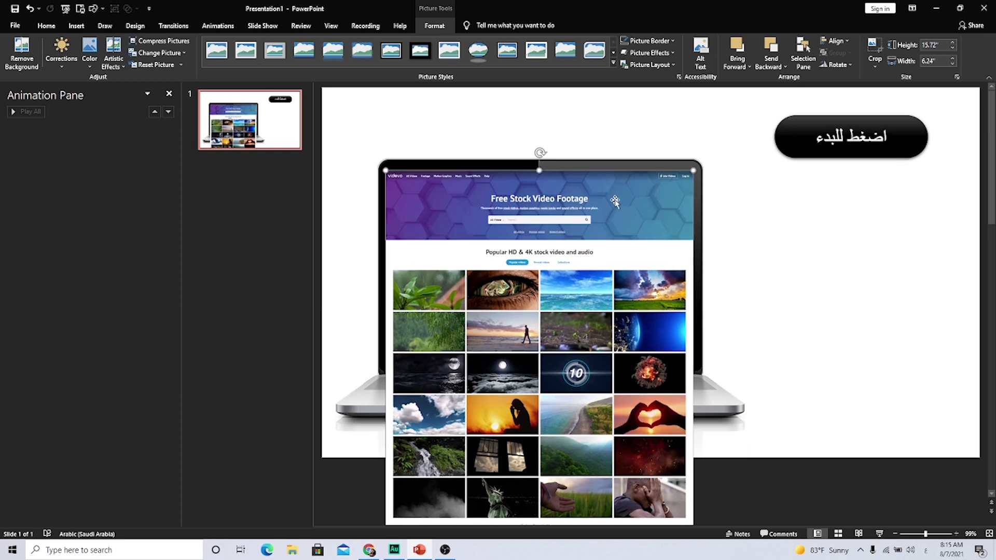
{"action": "left_click", "coordinate": [777, 50]}
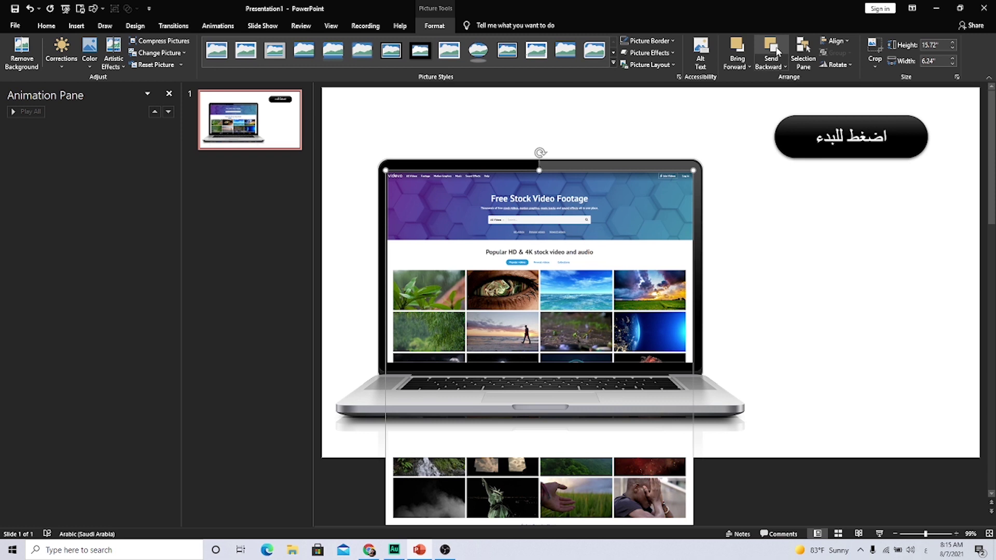
{"action": "left_click", "coordinate": [777, 50]}
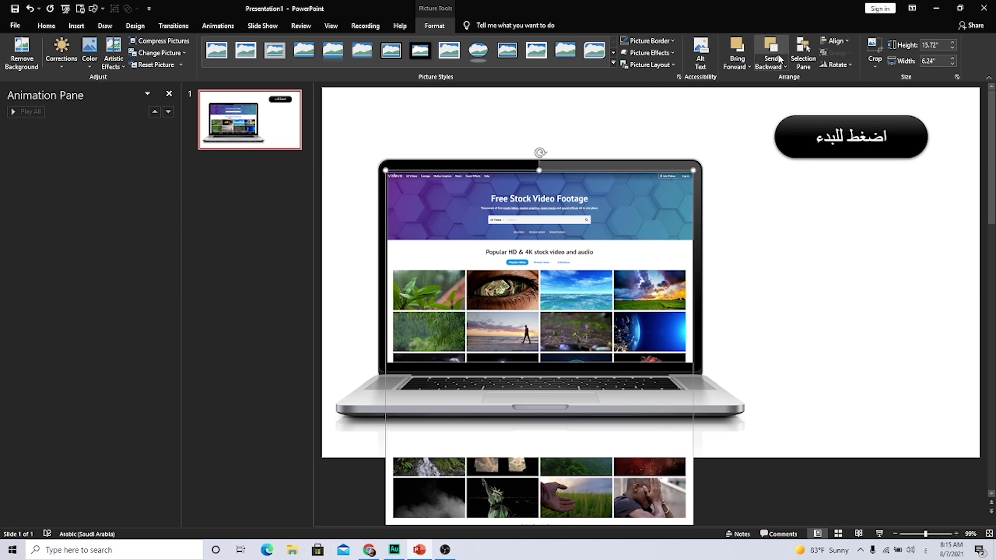
{"action": "left_click", "coordinate": [777, 65]}
{"action": "left_click", "coordinate": [773, 91]}
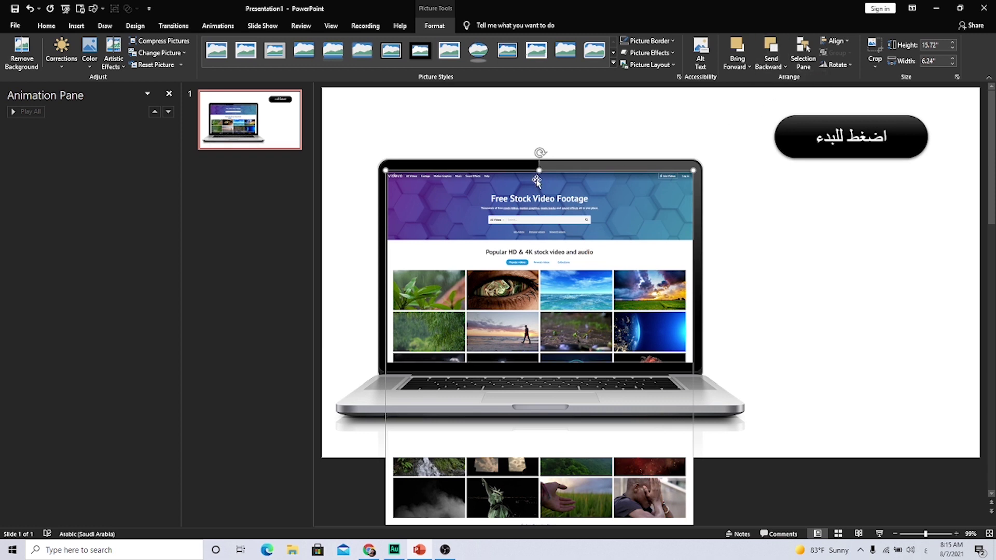
{"action": "left_click", "coordinate": [575, 114]}
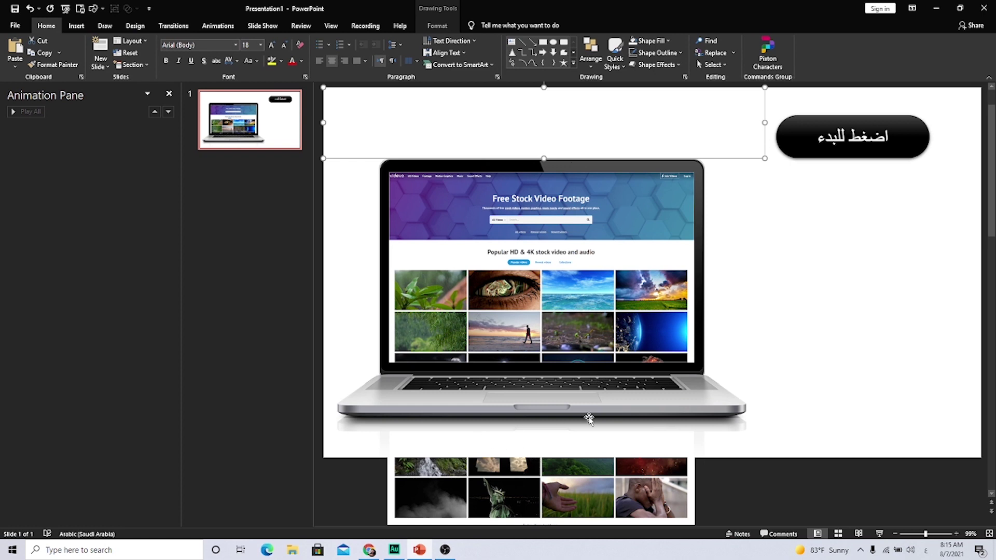
{"action": "left_click", "coordinate": [554, 305]}
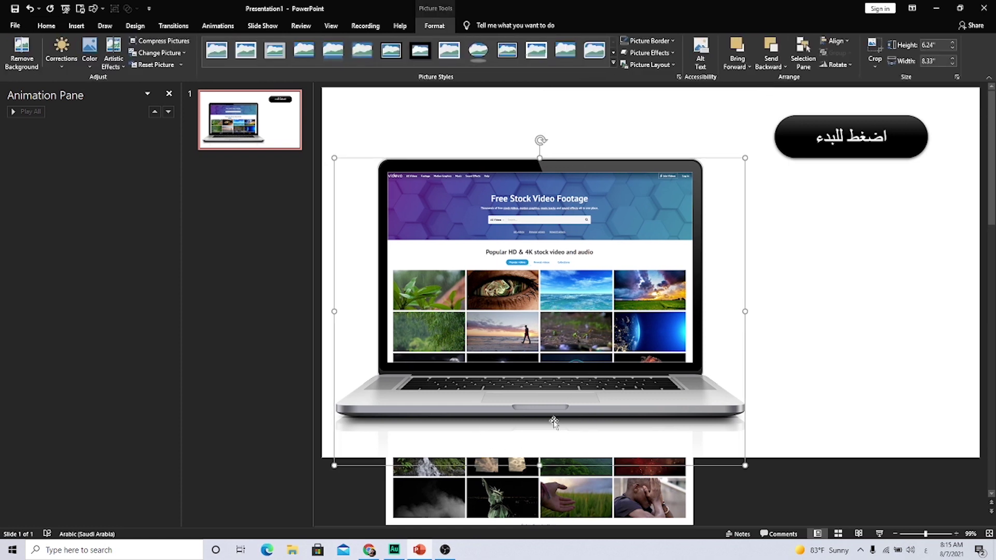
{"action": "left_click", "coordinate": [604, 493]}
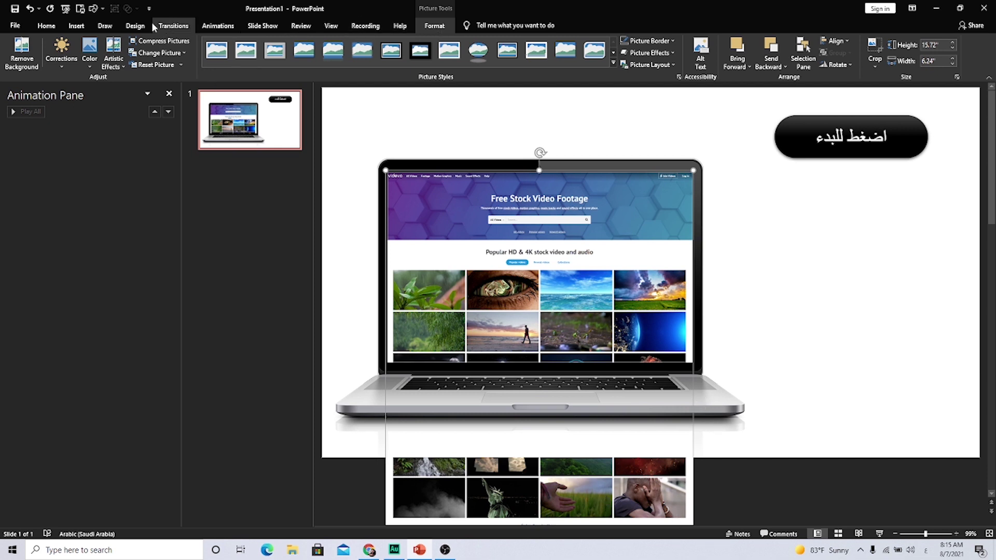
Apply a Lines motion path with direction Up to the Videvo capture.
{"action": "left_click", "coordinate": [218, 25]}
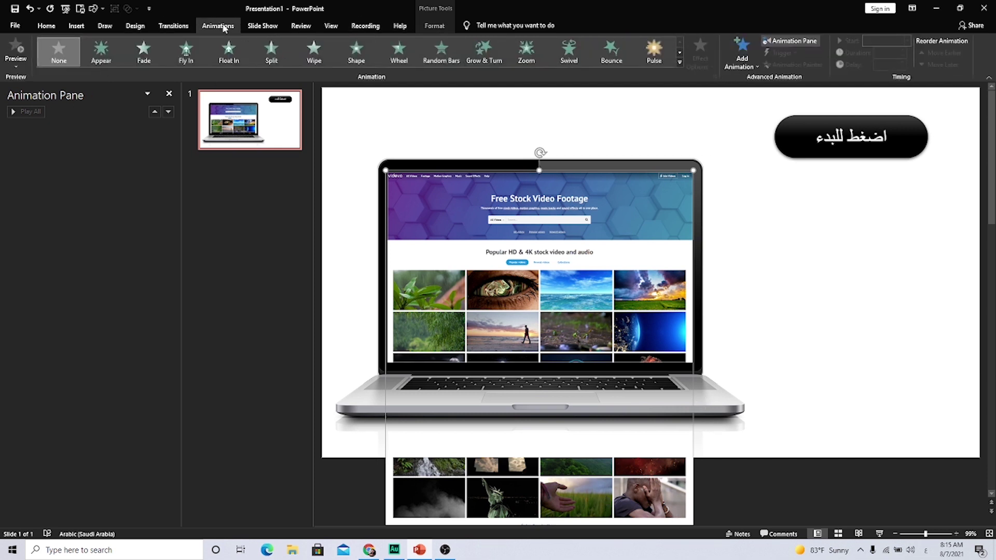
{"action": "left_click", "coordinate": [679, 62]}
{"action": "left_click", "coordinate": [64, 251]}
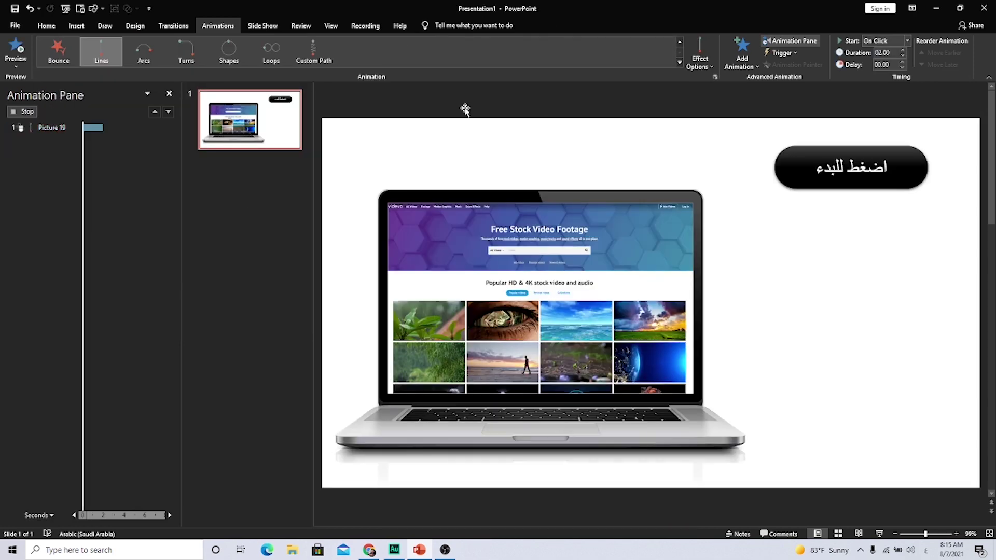
{"action": "left_click", "coordinate": [700, 57]}
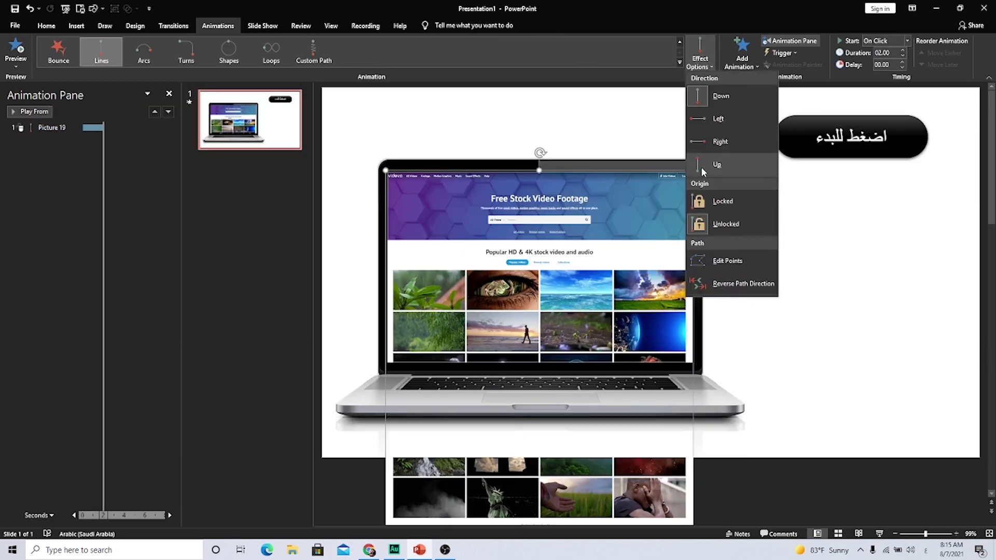
{"action": "left_click", "coordinate": [702, 165]}
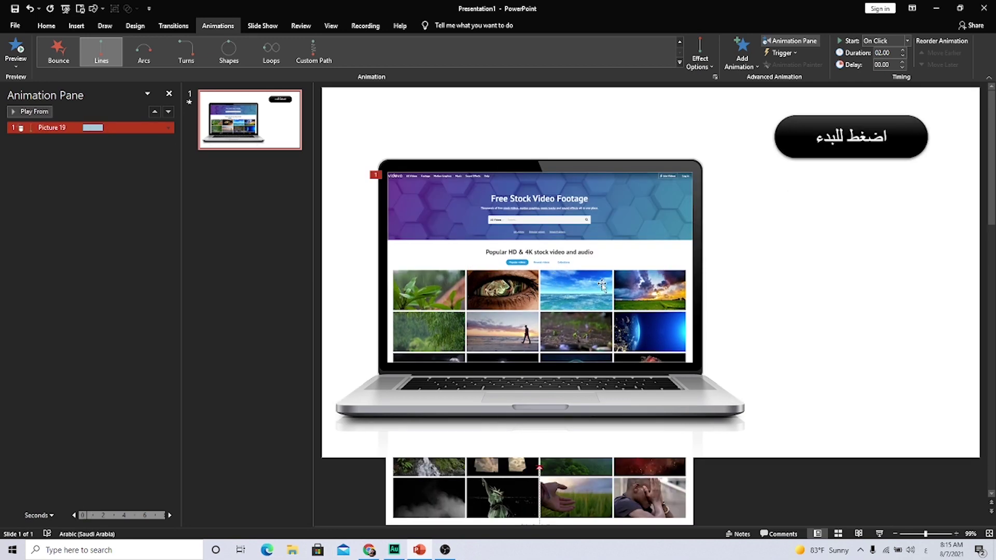
Drag the path's end point far above the slide and preview the upward movement.
{"action": "scroll", "coordinate": [561, 282], "scroll_direction": "down", "scroll_amount": 2}
{"action": "scroll", "coordinate": [580, 325], "scroll_direction": "down", "scroll_amount": 1}
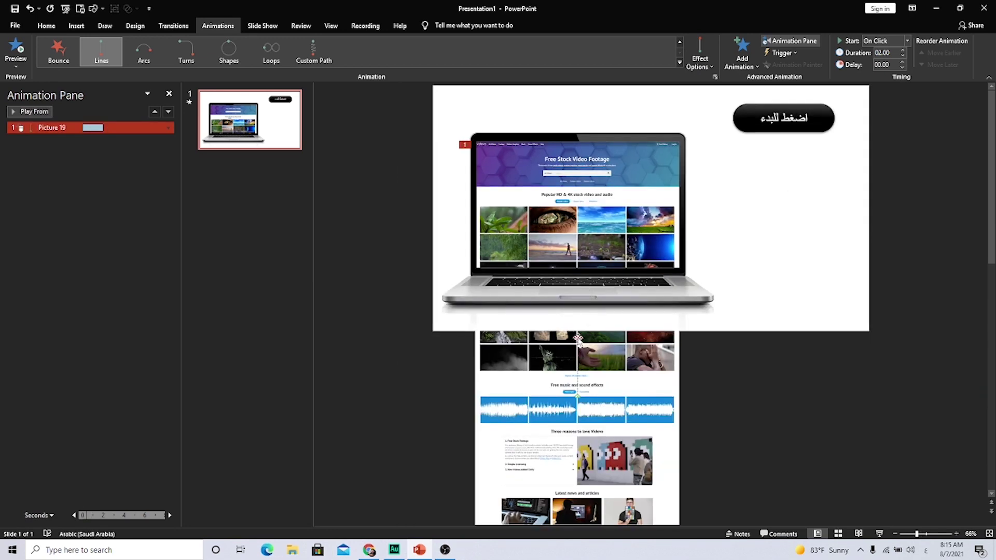
{"action": "mouse_move", "coordinate": [578, 340]}
{"action": "left_mouse_down"}
{"action": "mouse_move", "coordinate": [569, 126]}
{"action": "mouse_move", "coordinate": [577, 94]}
{"action": "left_mouse_up"}
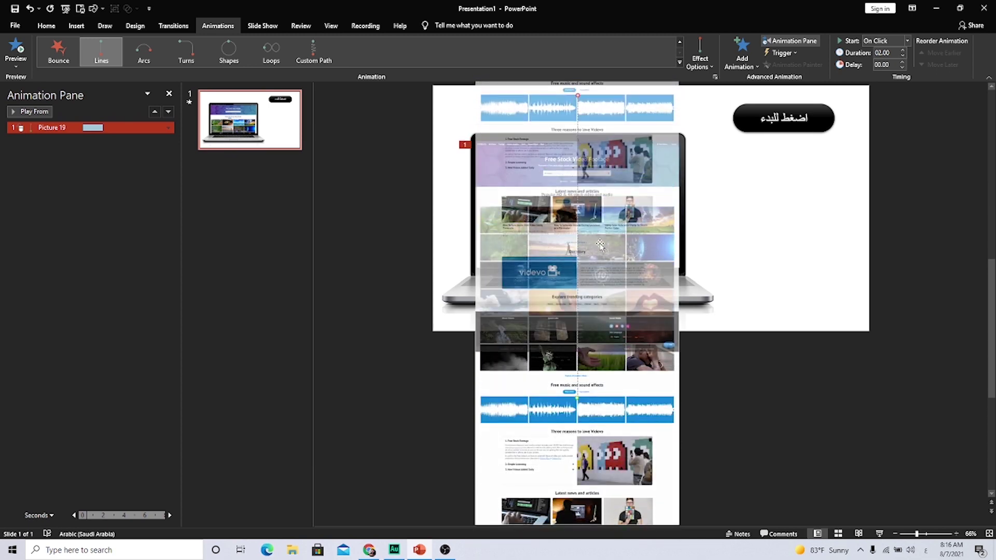
{"action": "scroll", "coordinate": [600, 244], "scroll_direction": "up", "scroll_amount": 1}
{"action": "scroll", "coordinate": [600, 244], "scroll_direction": "up", "scroll_amount": 1}
{"action": "scroll", "coordinate": [600, 243], "scroll_direction": "up", "scroll_amount": 1}
{"action": "scroll", "coordinate": [599, 244], "scroll_direction": "up", "scroll_amount": 1}
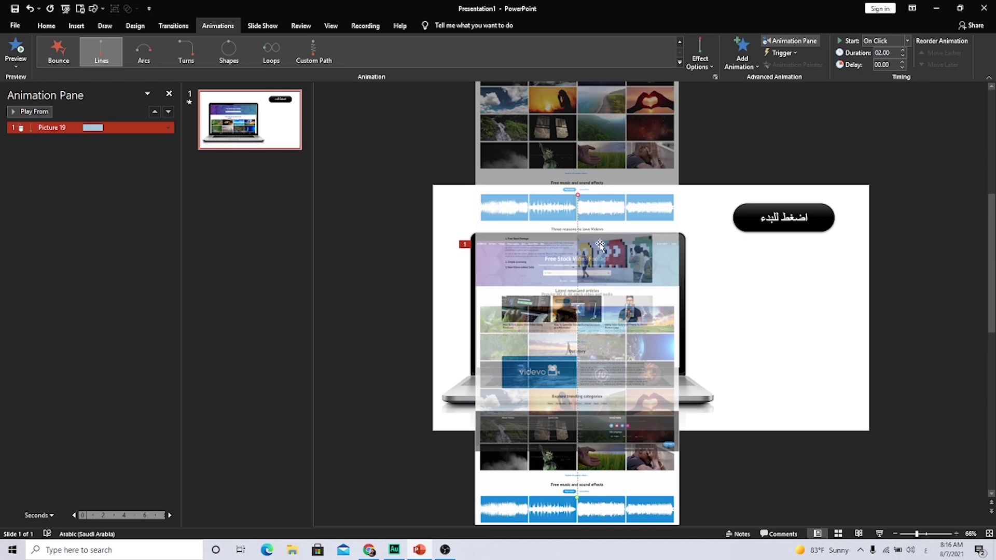
{"action": "scroll", "coordinate": [600, 244], "scroll_direction": "up", "scroll_amount": 1}
{"action": "left_click", "coordinate": [577, 206]}
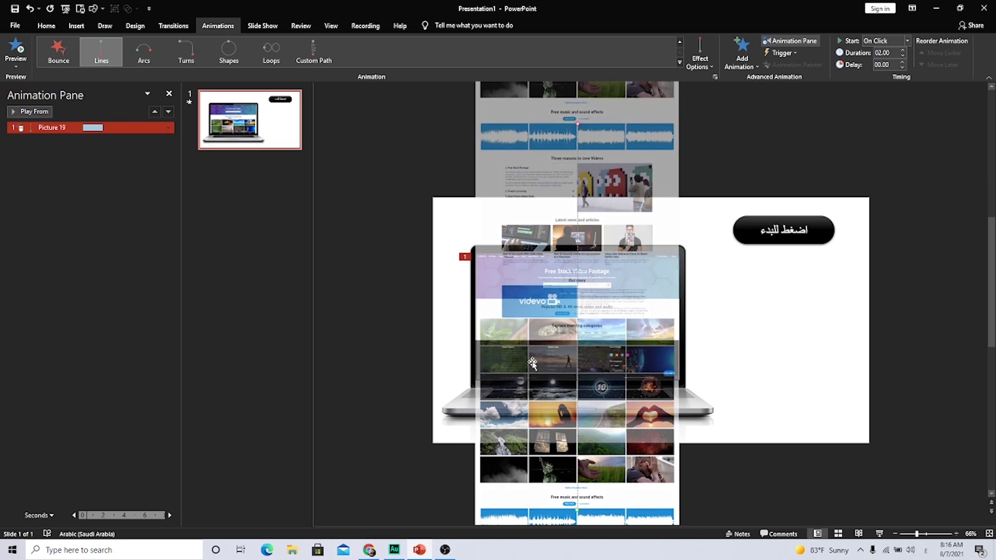
In the capture's effect options, set Smooth start to 0 and duration to 20 seconds.
{"action": "left_click", "coordinate": [168, 128]}
{"action": "left_click", "coordinate": [105, 177]}
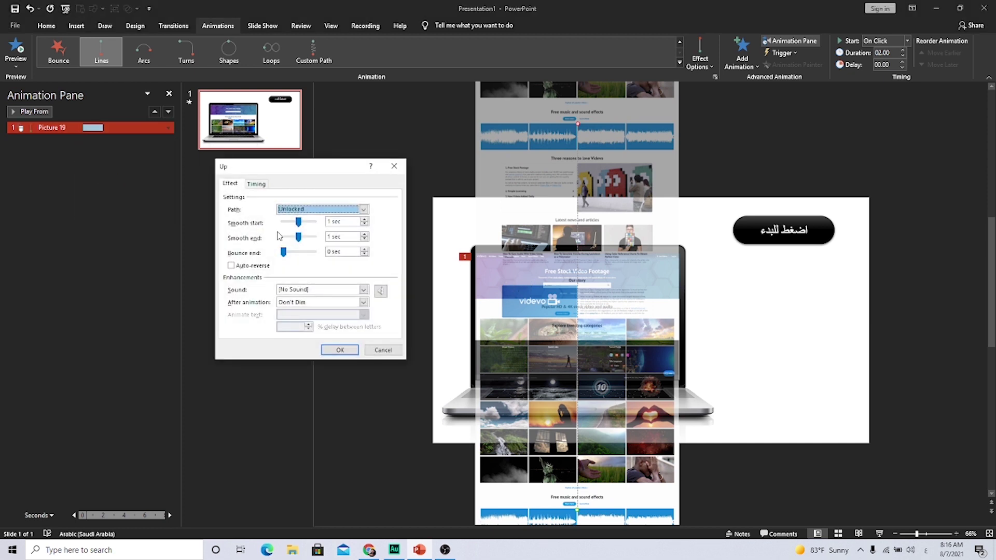
{"action": "mouse_move", "coordinate": [299, 222]}
{"action": "left_mouse_down"}
{"action": "mouse_move", "coordinate": [266, 224]}
{"action": "mouse_move", "coordinate": [272, 240]}
{"action": "left_mouse_up"}
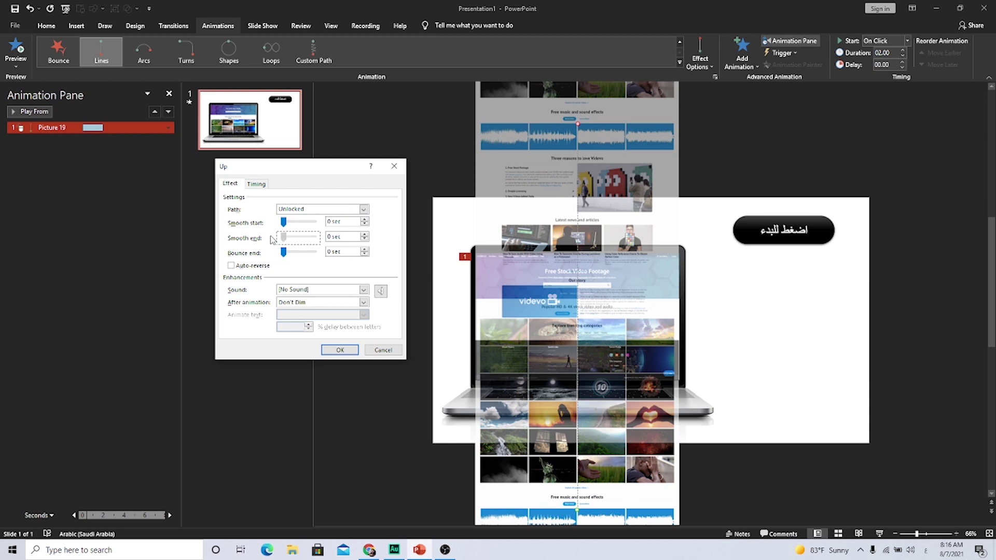
{"action": "left_click", "coordinate": [256, 189]}
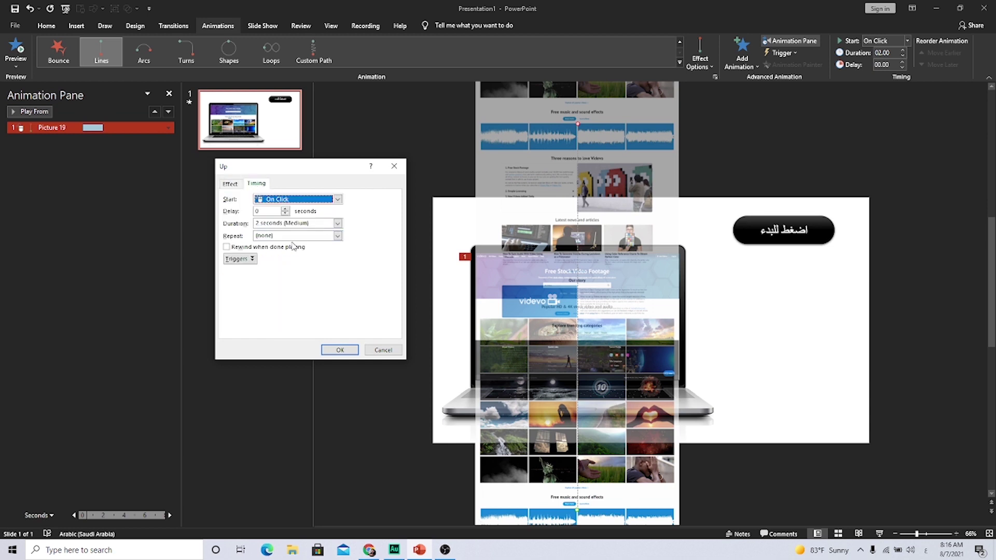
{"action": "left_click", "coordinate": [338, 223]}
{"action": "left_click", "coordinate": [288, 229]}
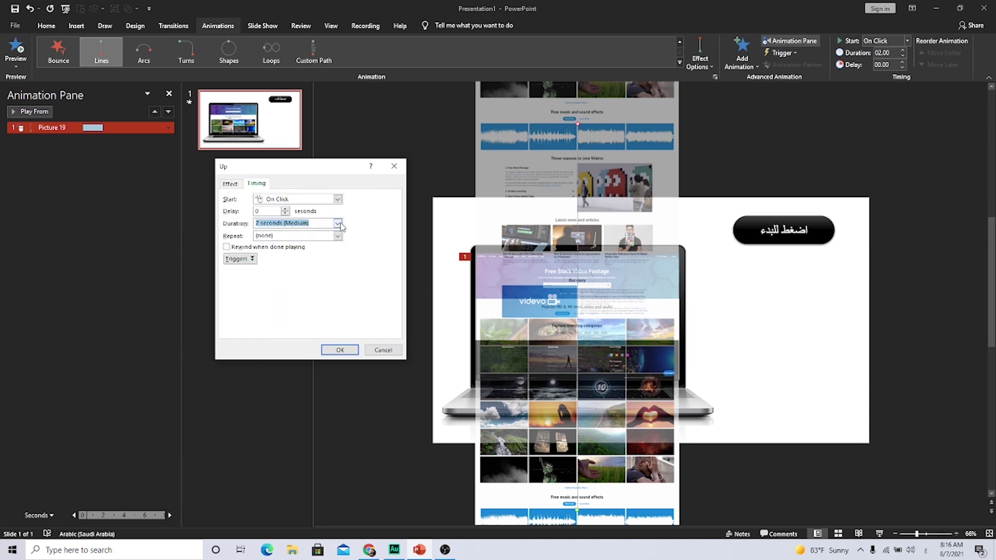
{"action": "left_click", "coordinate": [338, 223]}
{"action": "left_click", "coordinate": [272, 231]}
Trigger the effect on click of Rectangle: Rounded Corners 14 and confirm the settings.
{"action": "left_click", "coordinate": [241, 258]}
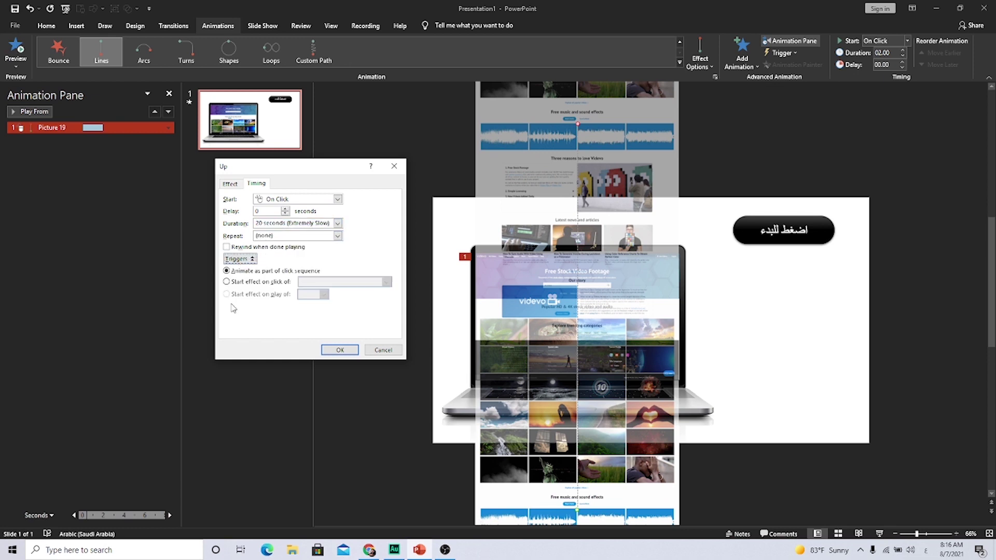
{"action": "left_click", "coordinate": [251, 284]}
{"action": "left_click", "coordinate": [353, 282]}
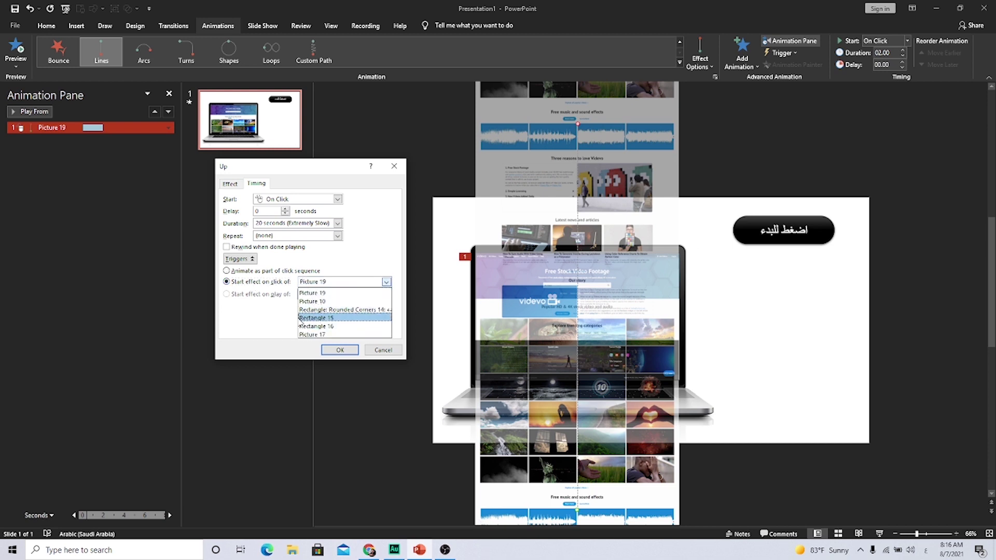
{"action": "left_click", "coordinate": [346, 311]}
{"action": "left_click", "coordinate": [342, 349]}
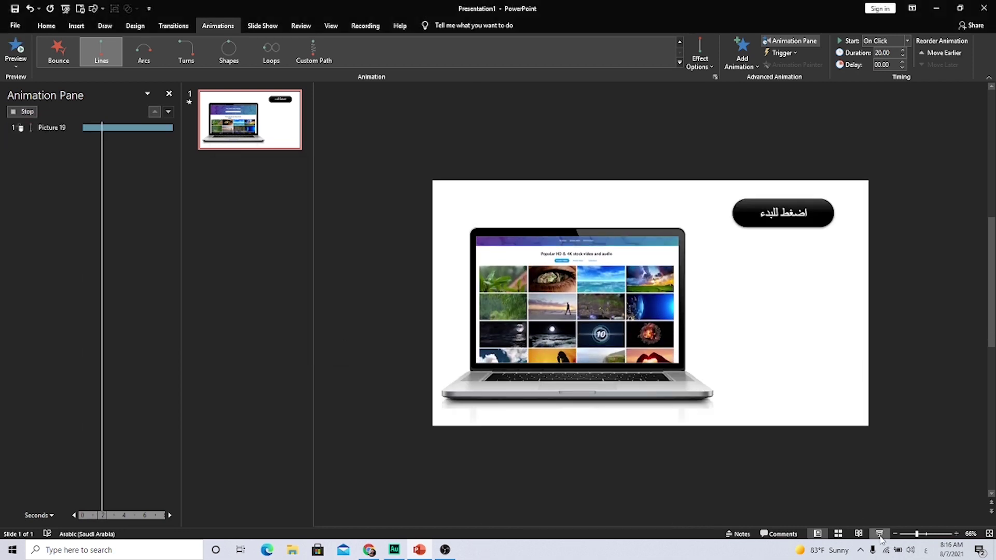
Run the slide show with F5 and click the black button to scroll the Videvo capture upward.
{"action": "key", "text": "F5"}
{"action": "left_click", "coordinate": [808, 80]}
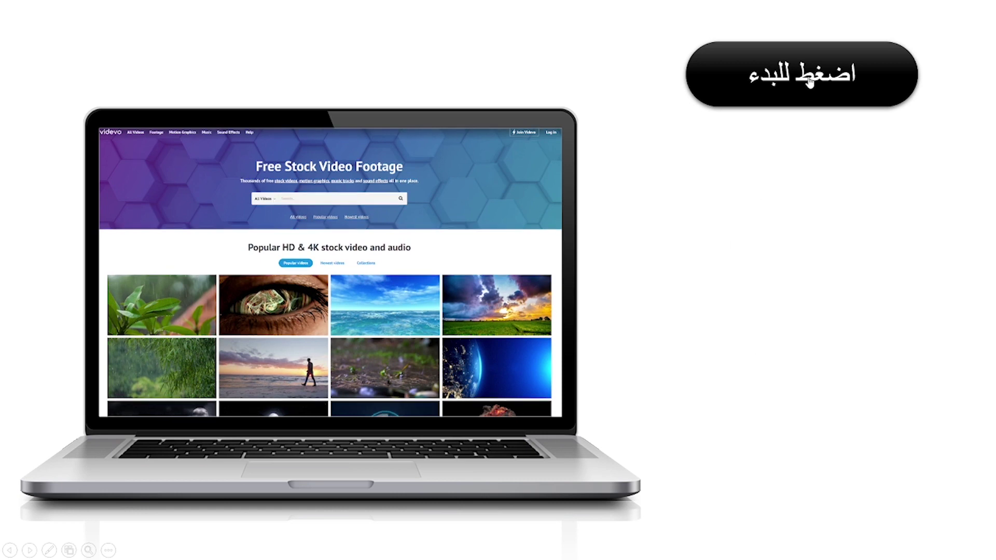